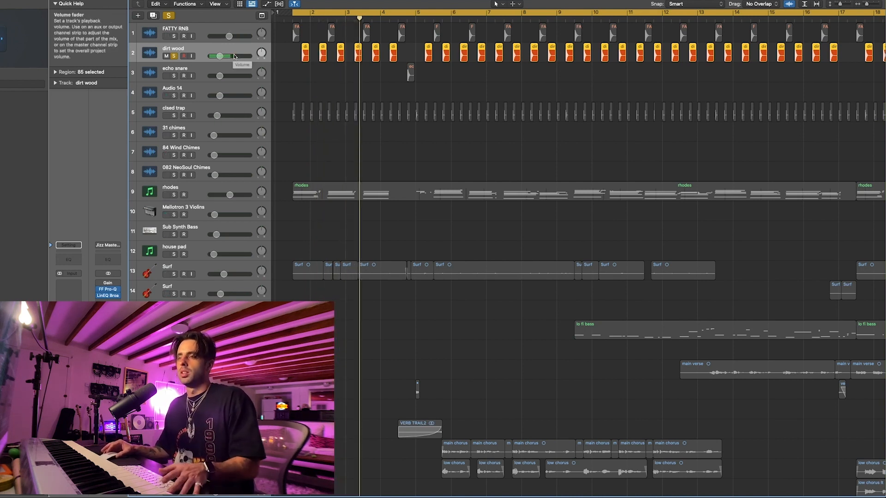
# Step: Solo the clsed trap track in place of dirt wood and return playback to the start of the song
pyautogui.click(175, 56)
pyautogui.click(174, 115)
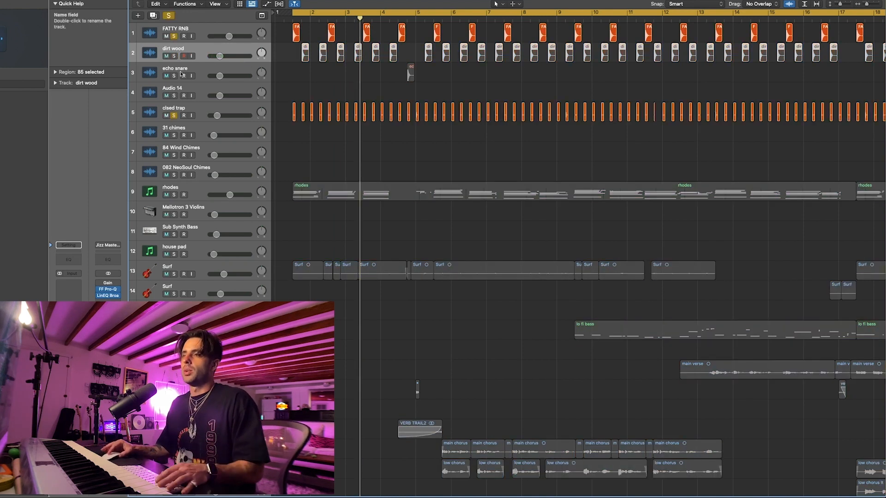
pyautogui.press('Return')
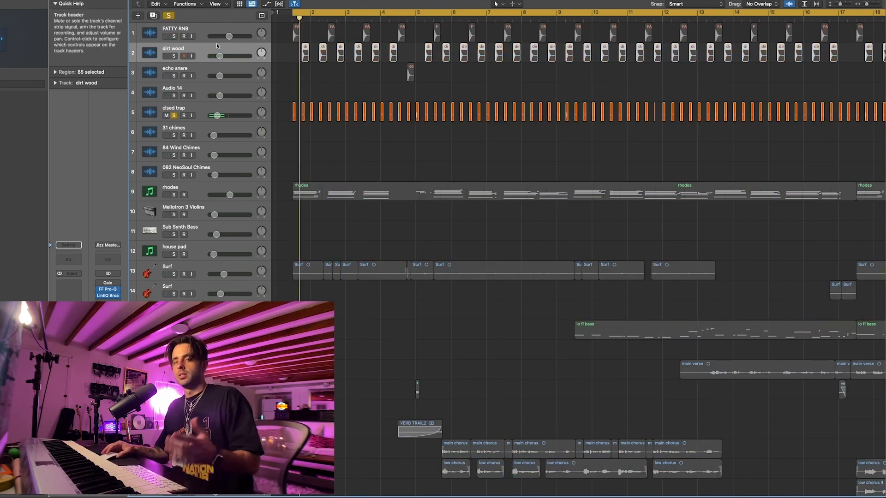
# Step: Examine the spacing of the clsed trap regions up close against the other drum tracks, keeping clsed trap selected
pyautogui.click(202, 107)
pyautogui.press('super+Right')
pyautogui.press('super+Right')
pyautogui.press('super+Right')
pyautogui.press('super+Right')
pyautogui.press('super+Right')
pyautogui.press('super+Right')
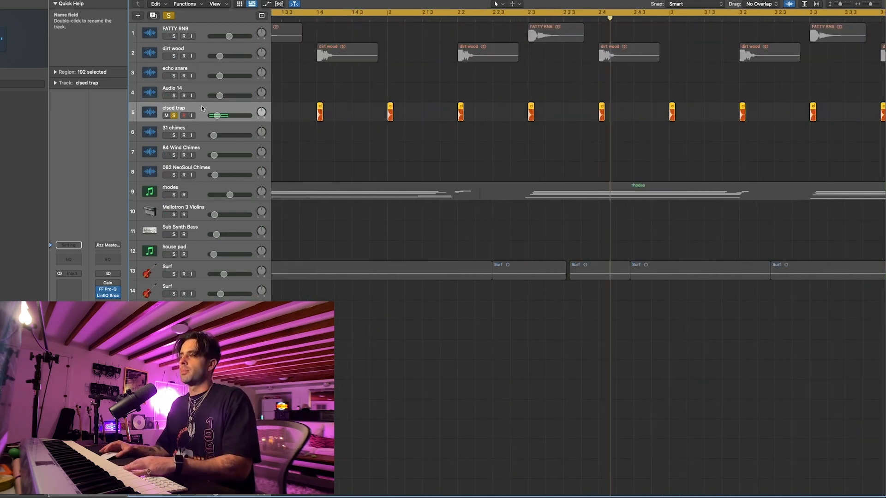
pyautogui.press('super+Left')
pyautogui.press('super+Left')
pyautogui.press('super+Left')
pyautogui.press('super+Left')
pyautogui.press('super+Left')
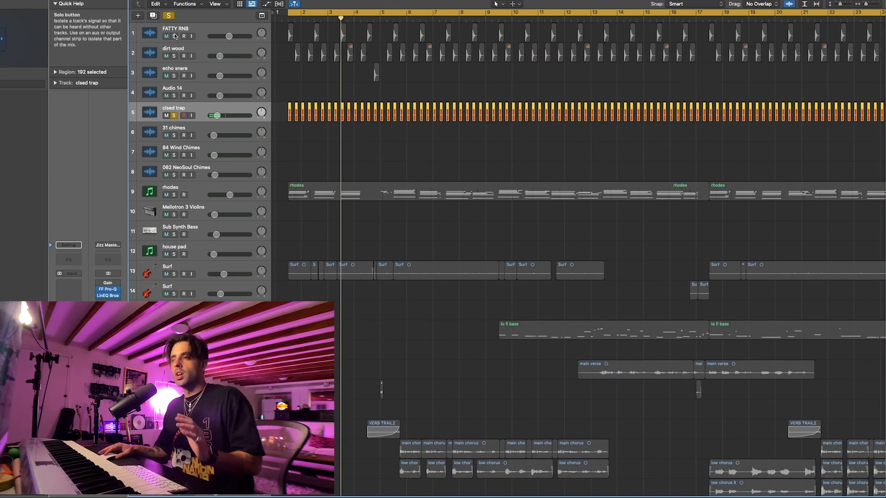
# Step: Solo the FATTY RNB, dirt wood, echo snare and Audio 14 tracks alongside clsed trap and play them from about bar 4
pyautogui.moveTo(175, 36); pyautogui.dragTo(171, 98)
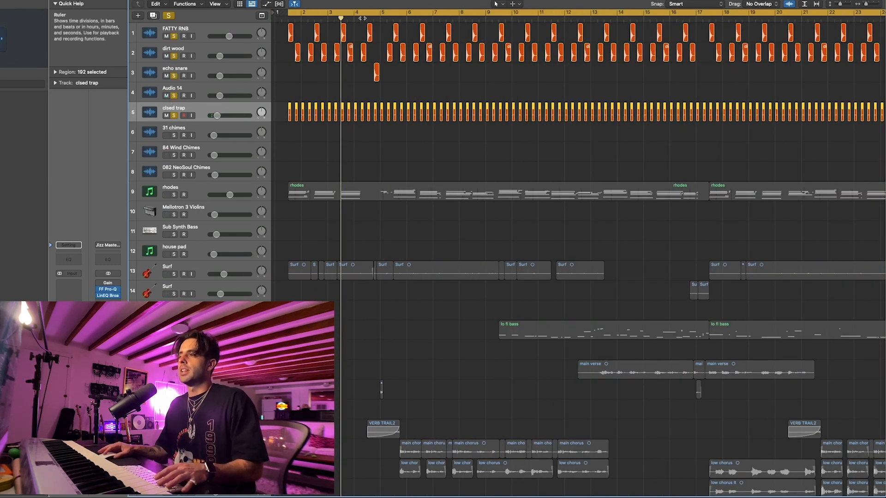
pyautogui.click(355, 19)
pyautogui.hscroll(3, 354, 19)
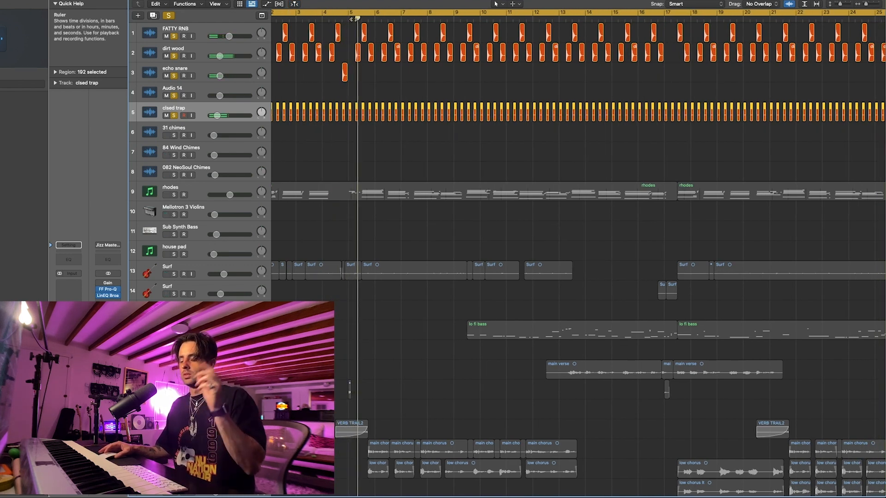
pyautogui.hscroll(10, 477, 63)
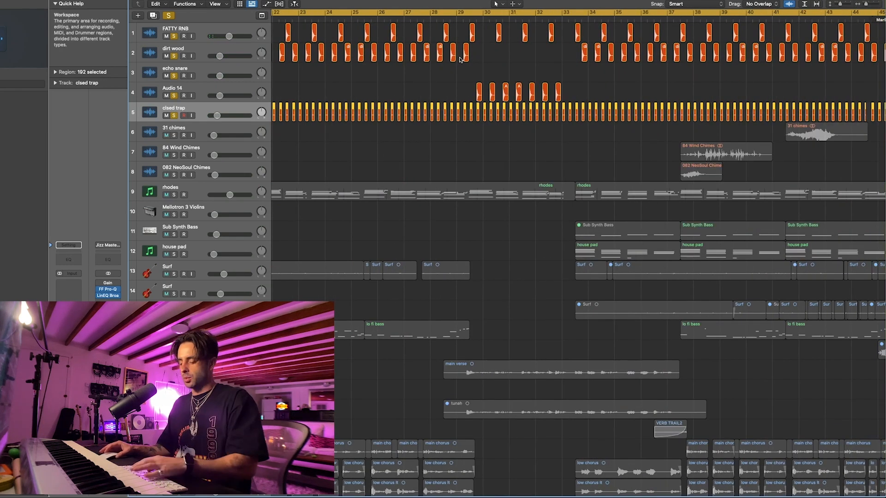
pyautogui.hscroll(-10, 461, 60)
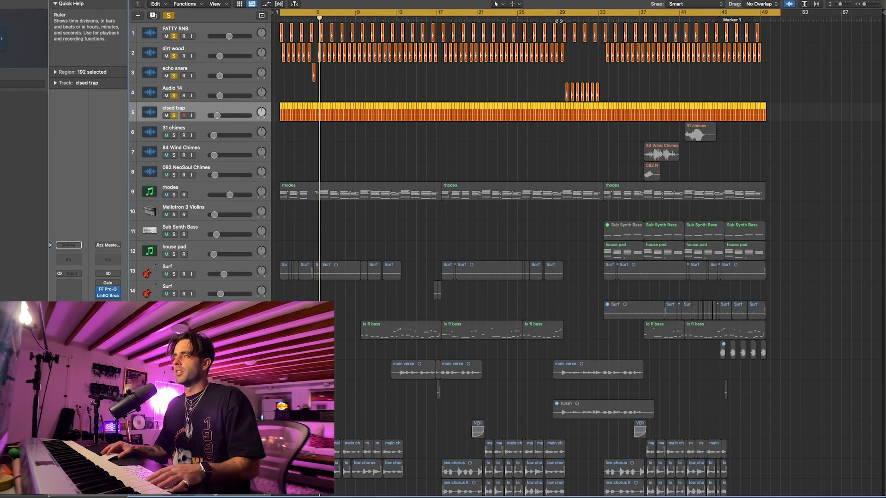
# Step: Inspect the Channel EQ on the Audio 14 track while playing the soloed drums from about bar 29
pyautogui.click(203, 89)
pyautogui.click(69, 283)
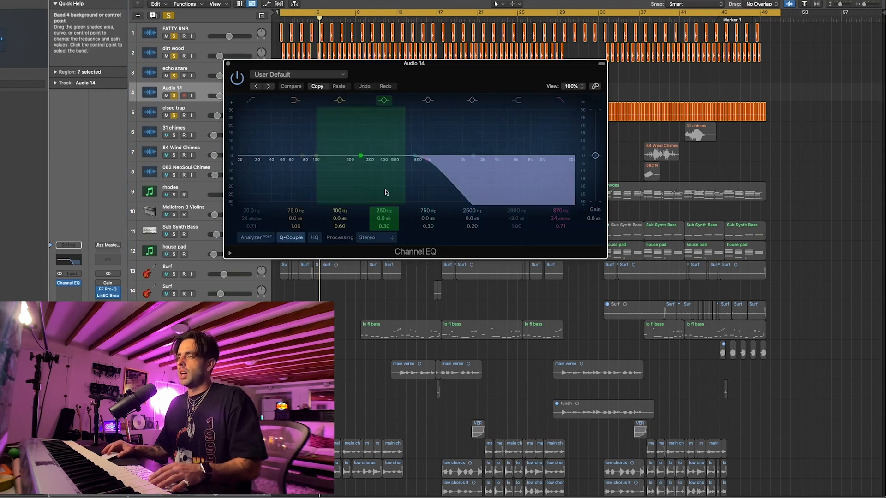
pyautogui.click(556, 20)
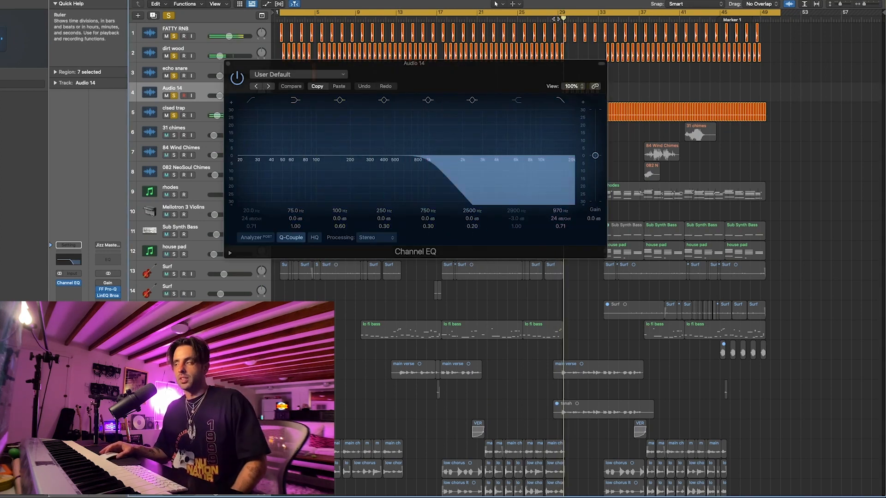
pyautogui.click(359, 76)
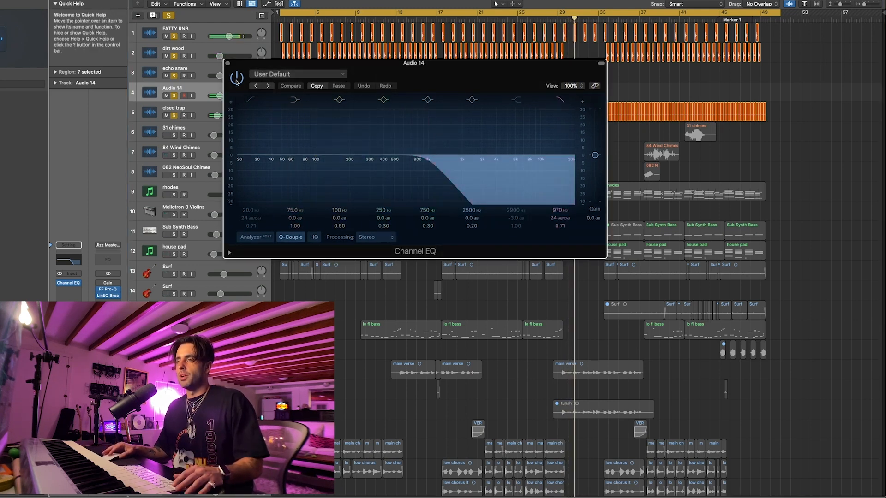
pyautogui.click(228, 63)
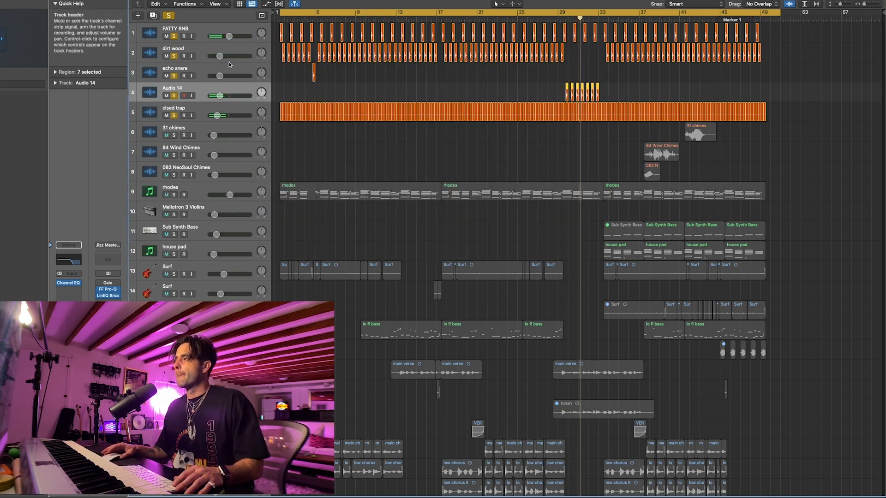
# Step: Add the 31 chimes, 84 Wind Chimes and 082 NeoSoul Chimes tracks to the solo and play from about bar 36
pyautogui.moveTo(174, 135); pyautogui.dragTo(174, 175)
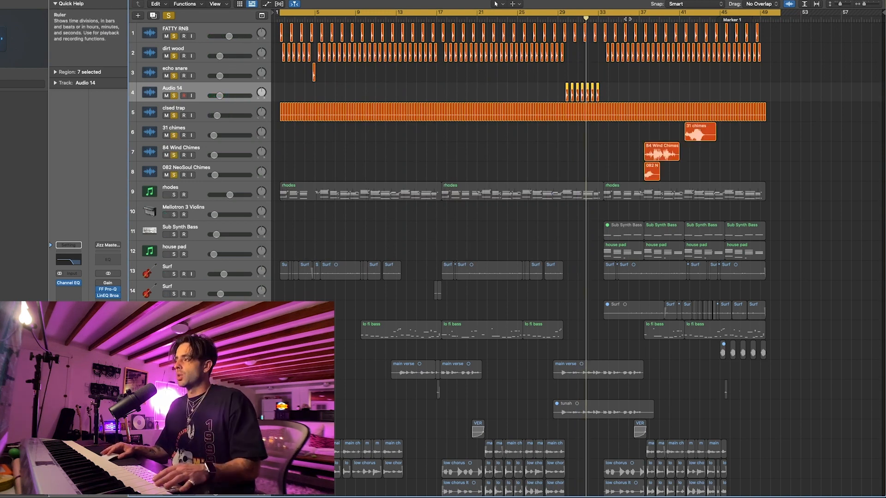
pyautogui.click(628, 19)
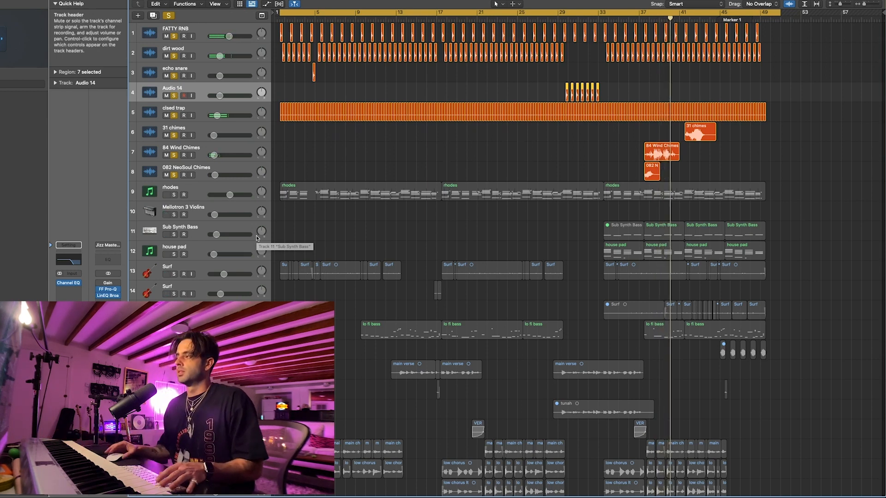
pyautogui.click(327, 150)
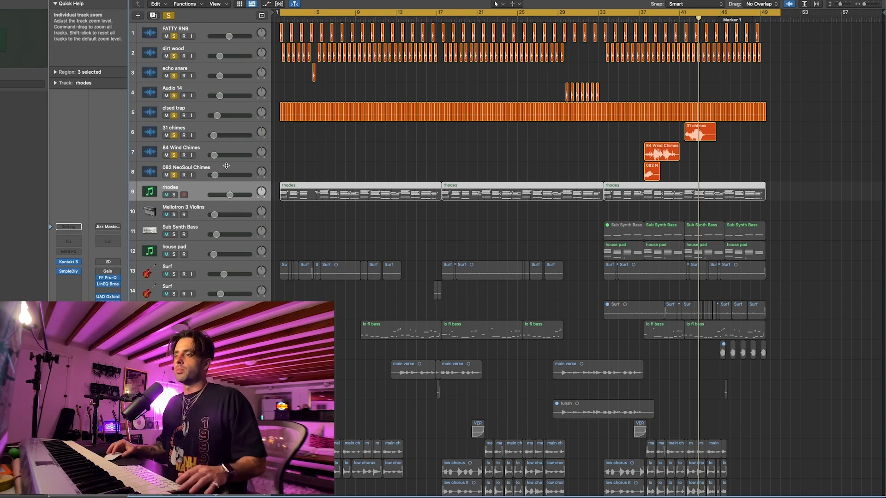
# Step: Play the rhodes track from the start of the song, leaving it soloed on its own without the drums and chimes
pyautogui.press('Up')
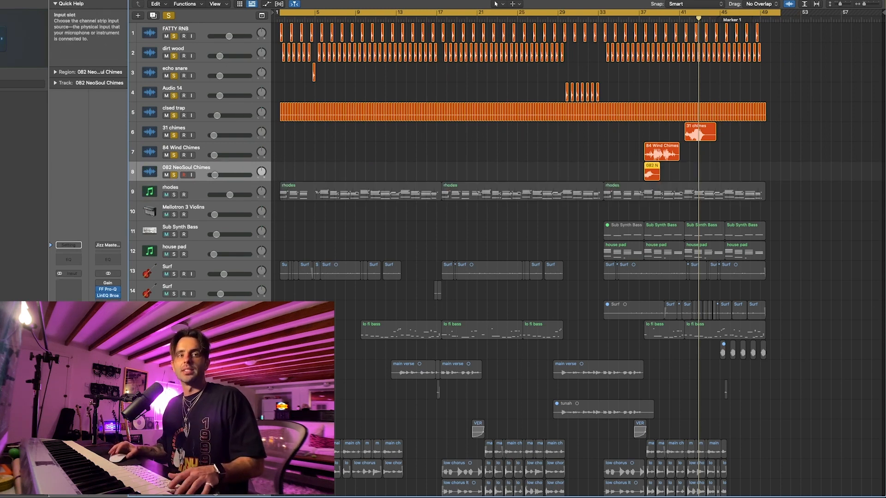
pyautogui.press('Down')
pyautogui.press('Return')
pyautogui.press('space')
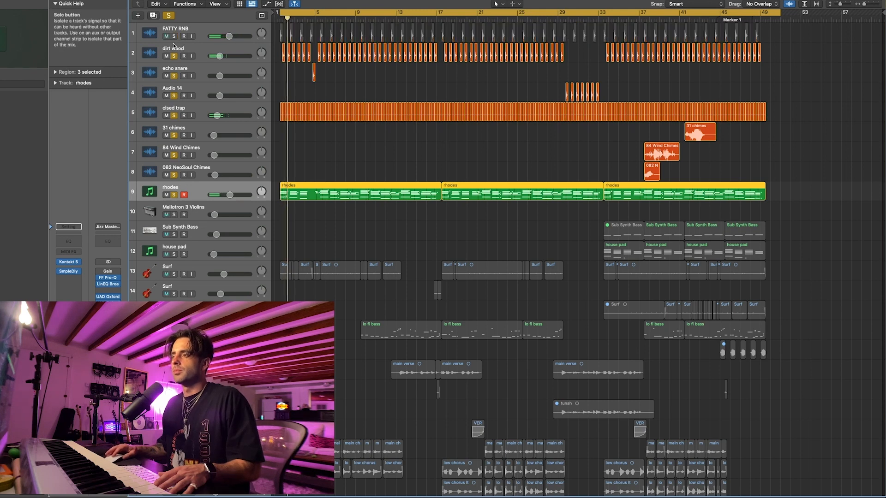
pyautogui.moveTo(173, 36); pyautogui.dragTo(173, 173)
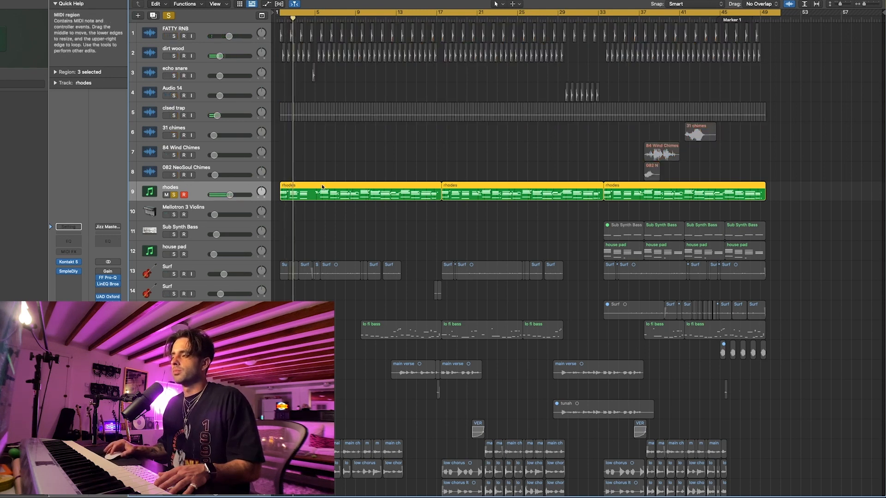
# Step: Review the rhodes MIDI notes in the Piano Roll and check the track's Sample Delay settings
pyautogui.doubleClick(322, 184)
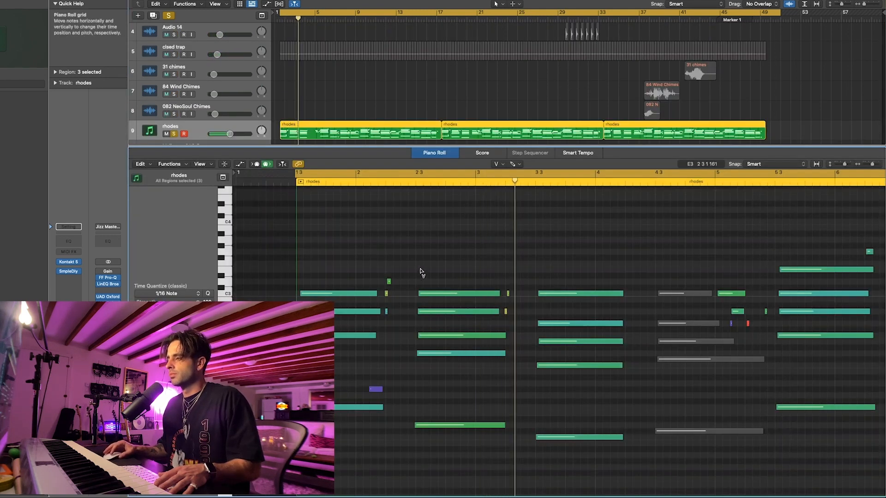
pyautogui.hscroll(3, 421, 271)
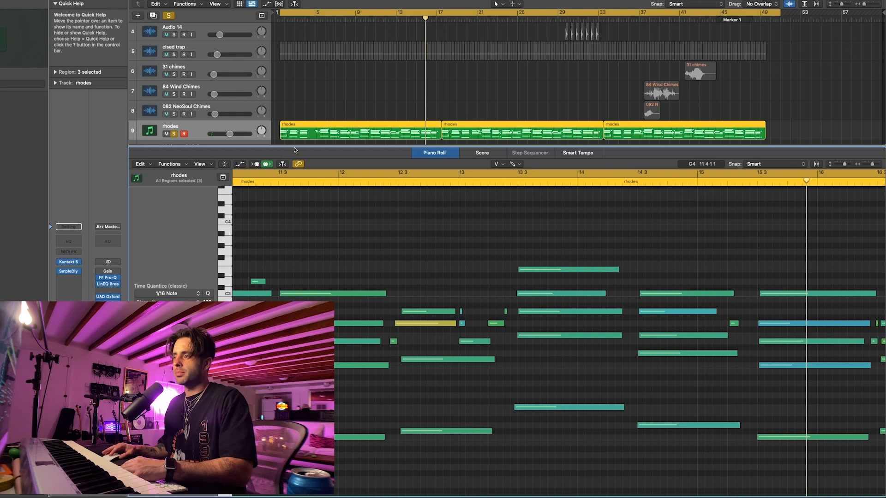
pyautogui.press('e')
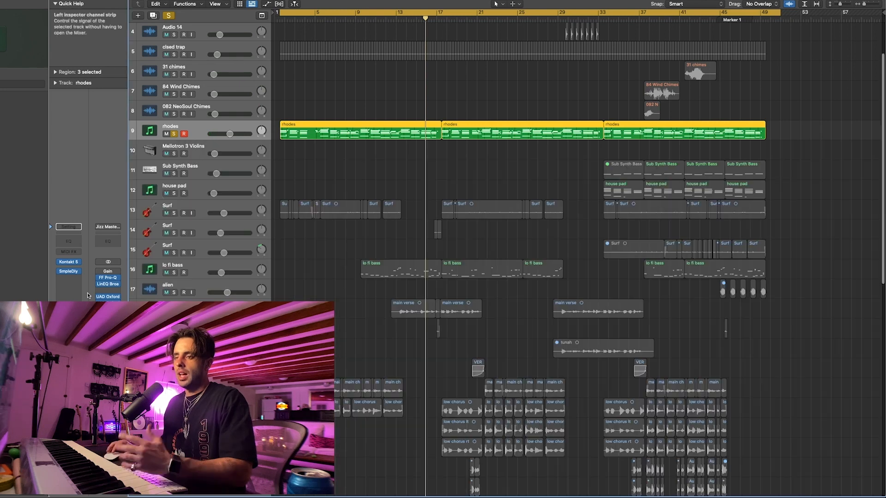
pyautogui.click(68, 274)
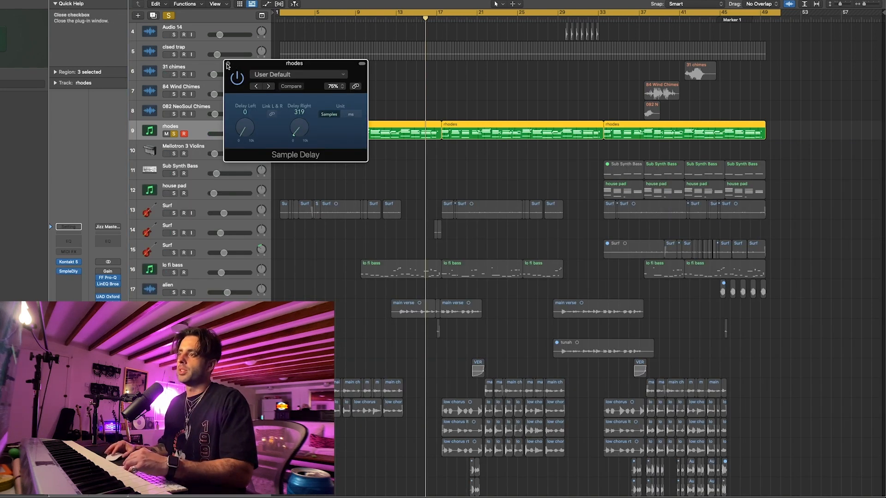
pyautogui.click(228, 64)
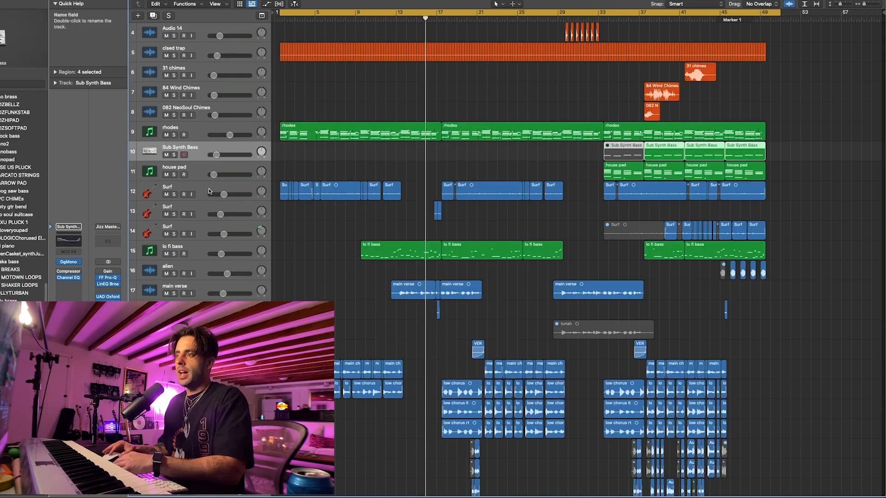
# Step: Enlarge the tracks, listen to the first Surf guitar track in solo, and release its solo
pyautogui.click(209, 187)
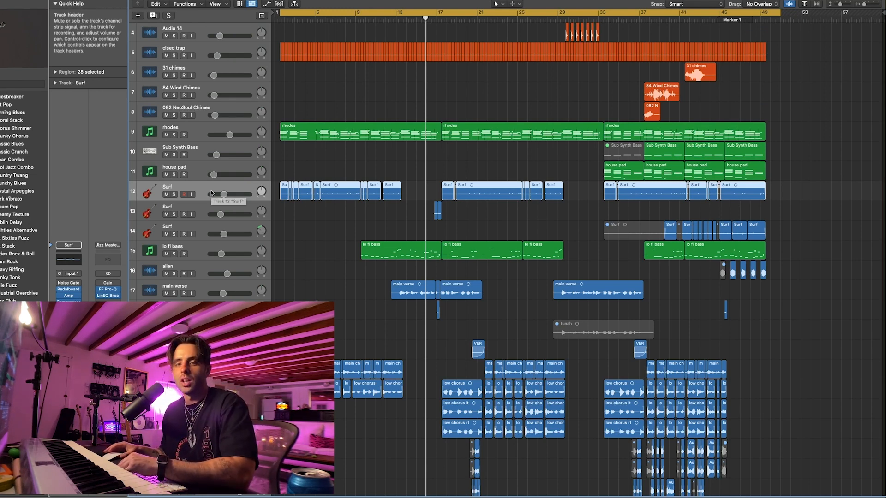
pyautogui.press('super+Down')
pyautogui.press('super+Down')
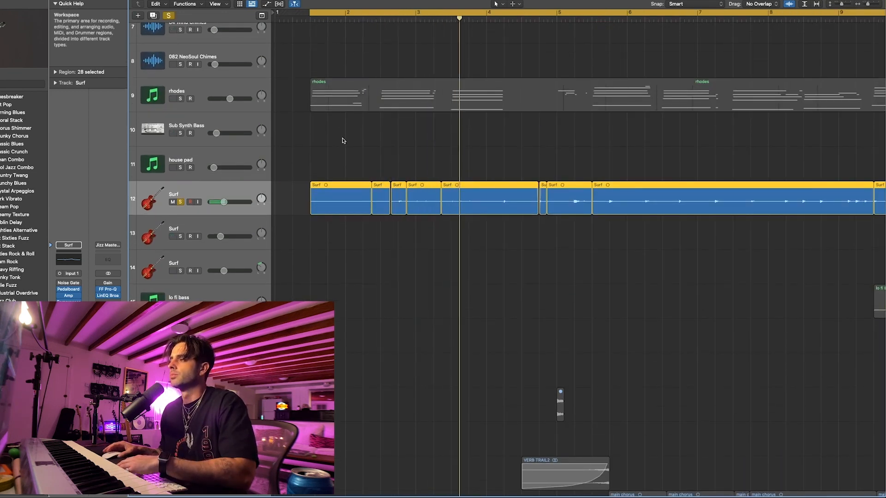
pyautogui.click(180, 202)
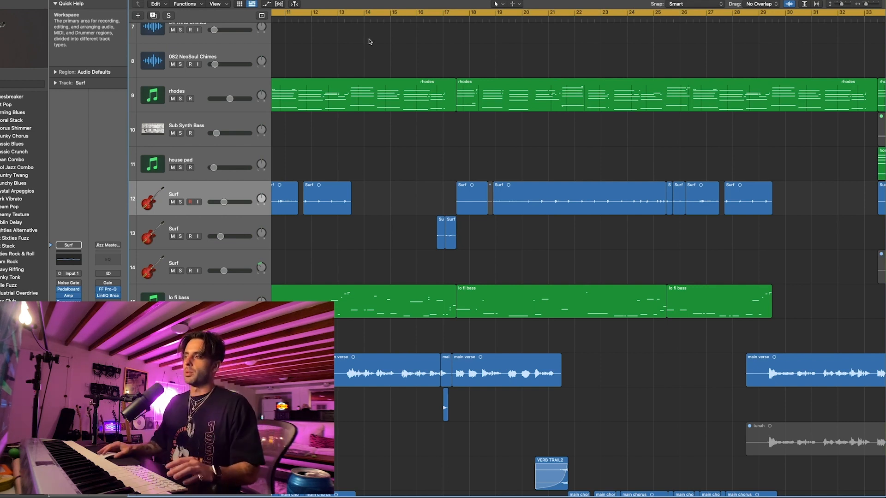
# Step: Play the full arrangement with no tracks soloed from about bar 12
pyautogui.press('super+Left')
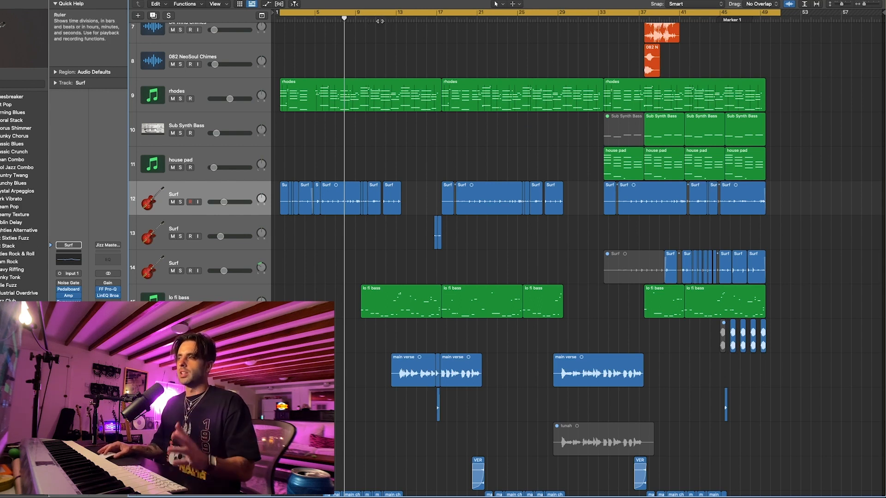
pyautogui.click(376, 20)
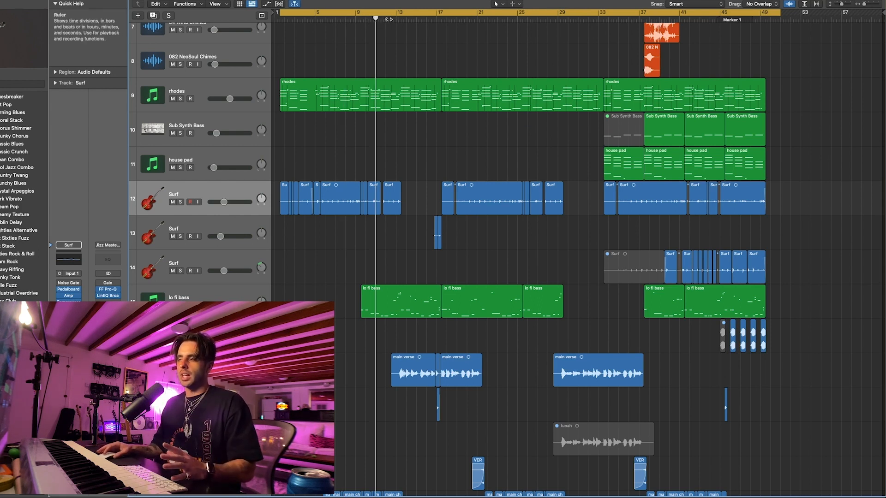
pyautogui.click(385, 20)
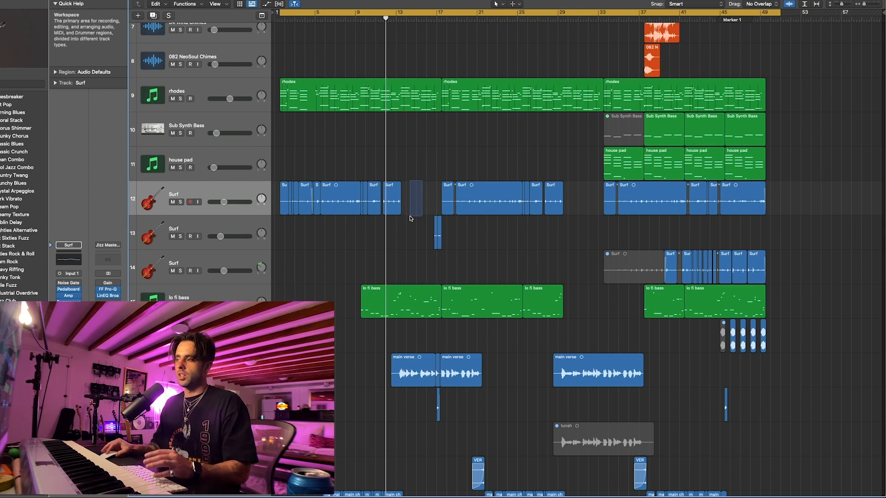
pyautogui.press('space')
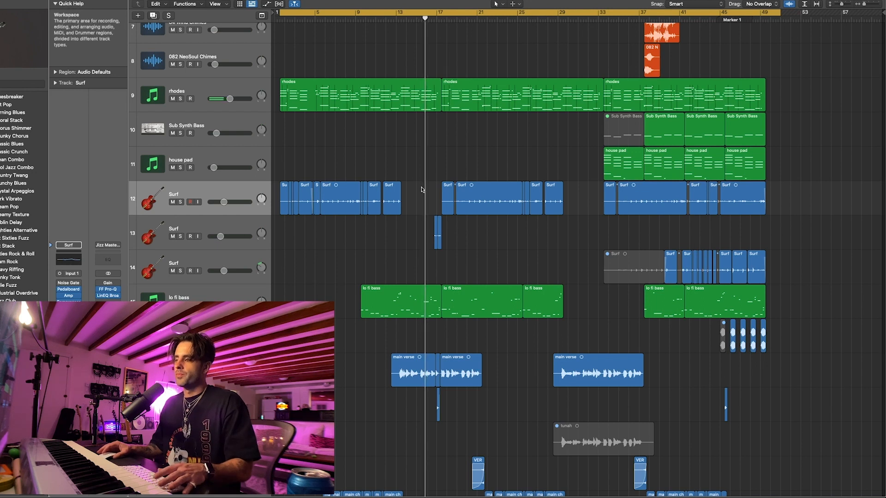
# Step: Turn off the cycle range and solo the three Surf guitar tracks
pyautogui.scroll(-2, 349, 220)
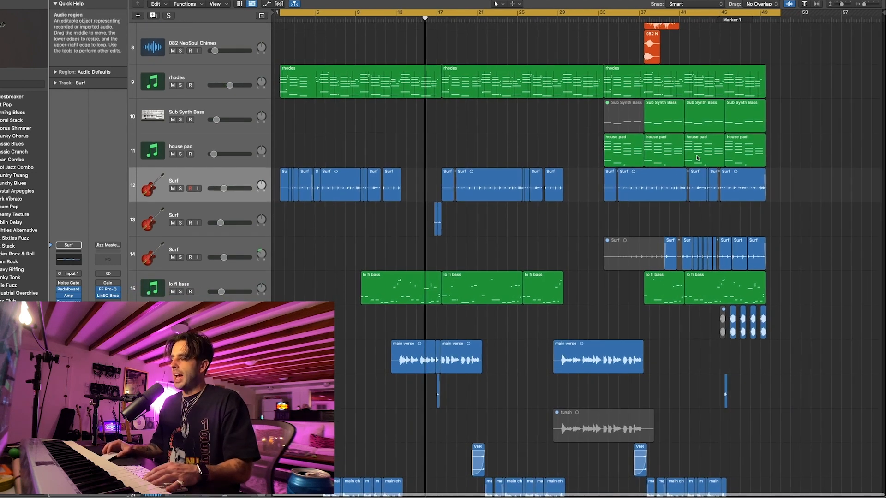
pyautogui.click(686, 12)
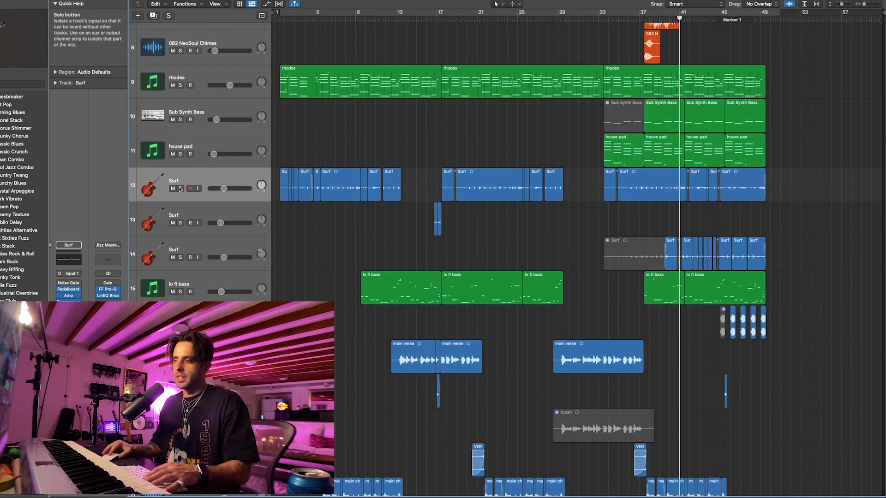
pyautogui.moveTo(180, 188); pyautogui.dragTo(181, 251)
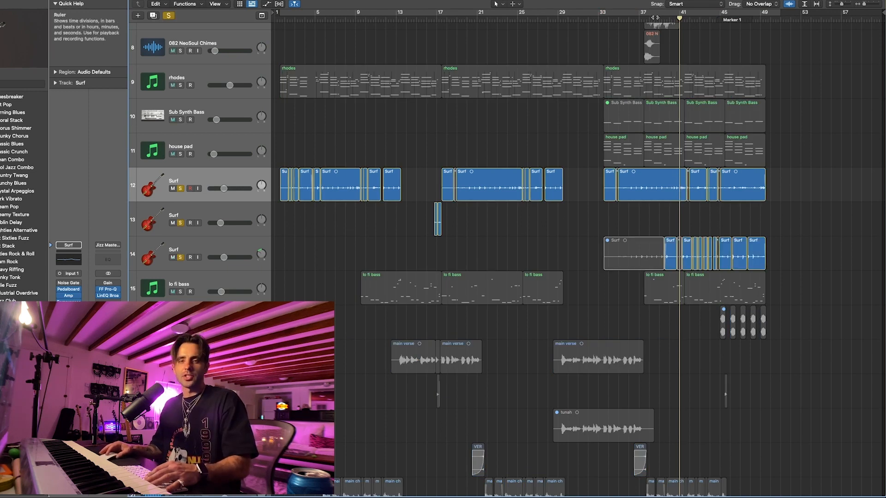
# Step: Play the soloed Surf guitars from about bar 38 and select the third Surf track
pyautogui.click(658, 18)
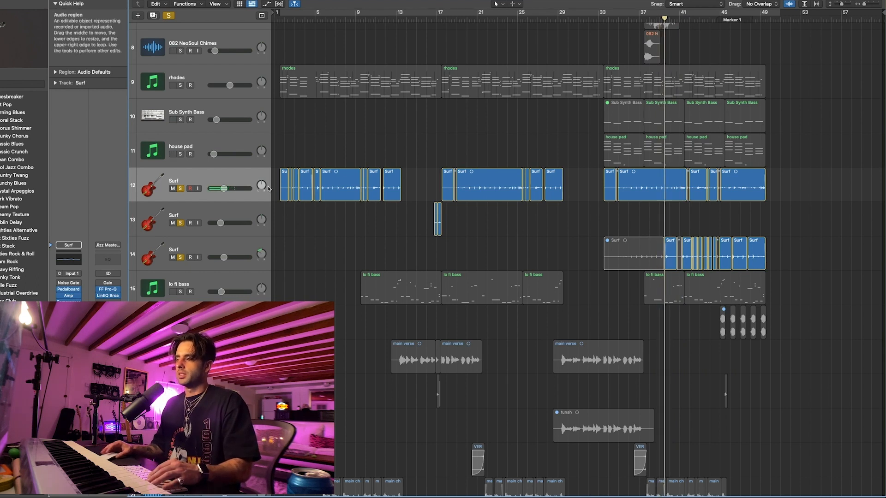
pyautogui.click(227, 177)
pyautogui.click(242, 244)
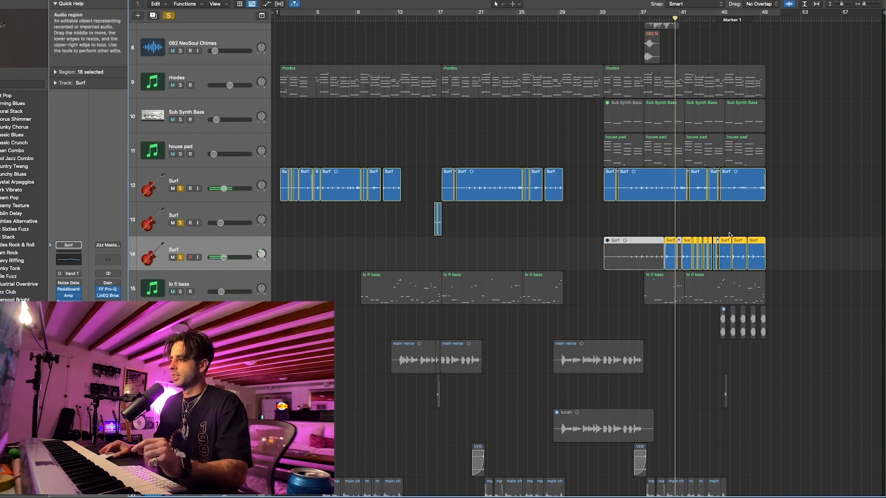
# Step: Select the later regions on the third Surf track, listen to the soloed guitars through about bar 48, and clear all solos
pyautogui.moveTo(800, 225); pyautogui.dragTo(677, 250)
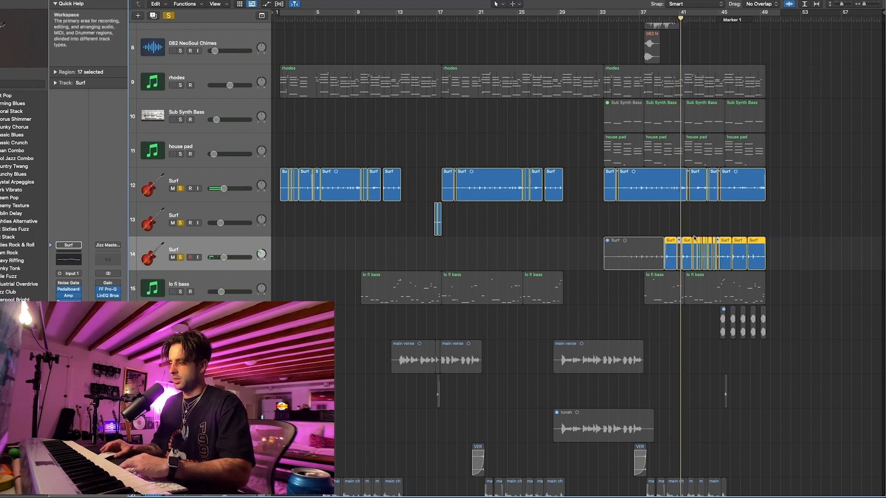
pyautogui.press('super+Right')
pyautogui.press('super+Right')
pyautogui.press('super+Right')
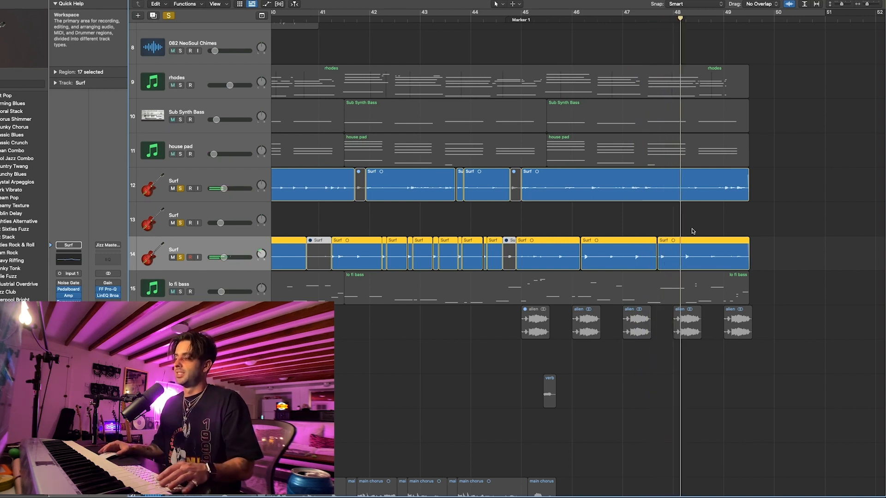
pyautogui.click(169, 17)
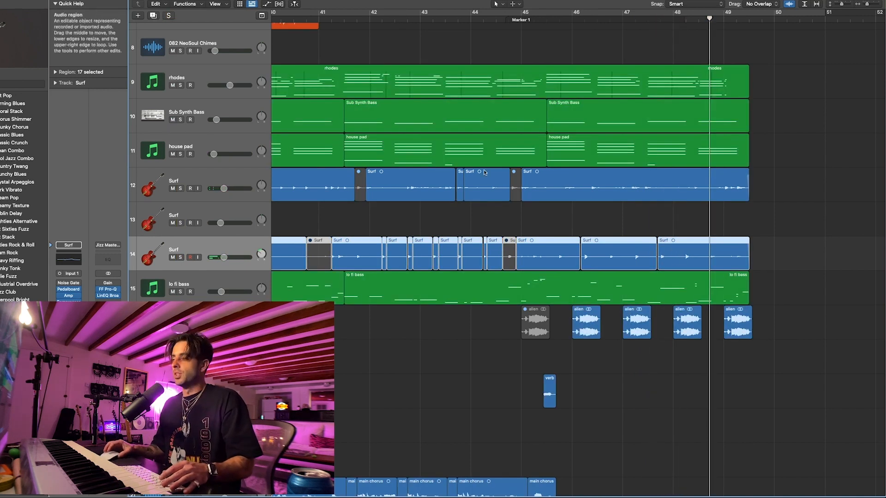
# Step: Select and solo the lo fi bass track, and play it from about bar 9
pyautogui.press('super+Left')
pyautogui.hscroll(-8, 589, 193)
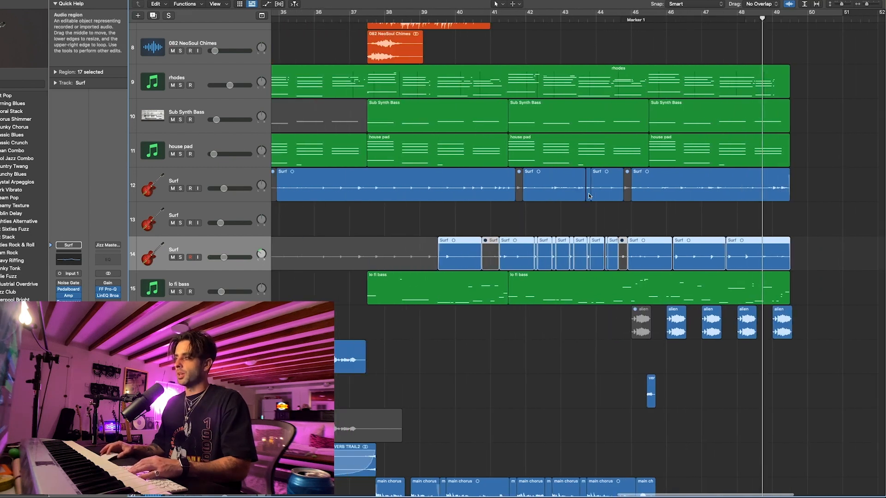
pyautogui.press('super+Left')
pyautogui.press('super+Left')
pyautogui.hscroll(-5, 549, 161)
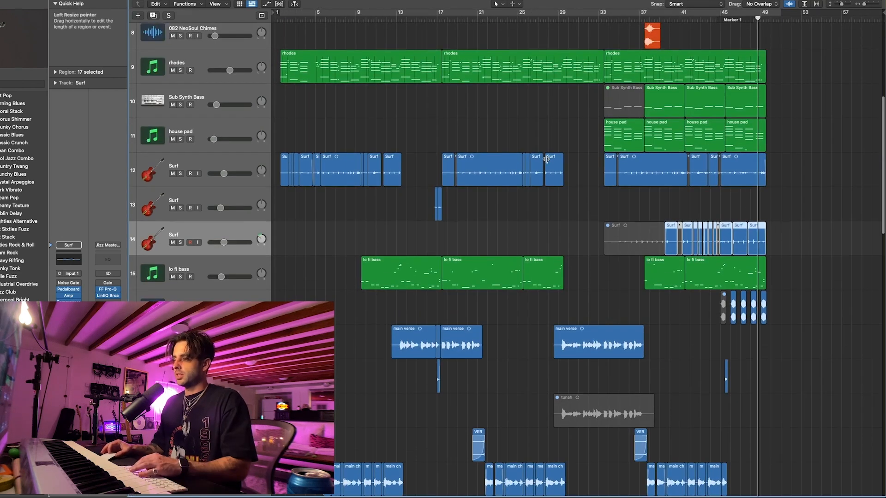
pyautogui.scroll(-5, 546, 159)
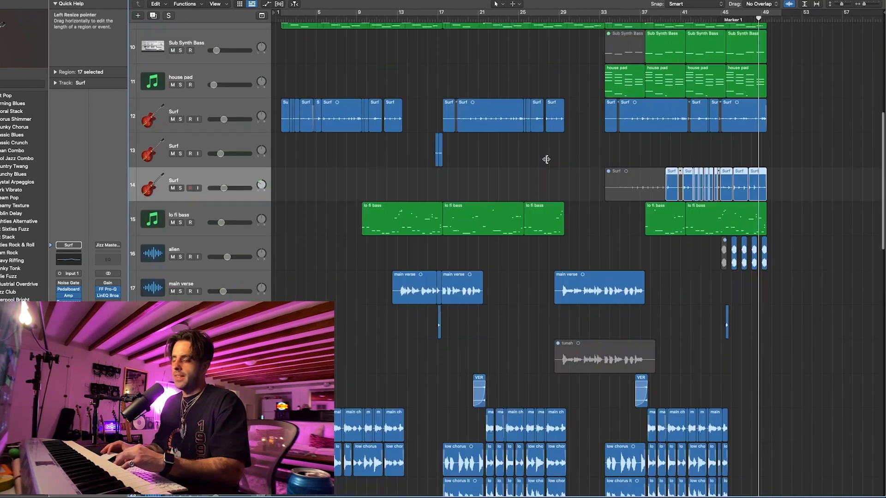
pyautogui.click(225, 178)
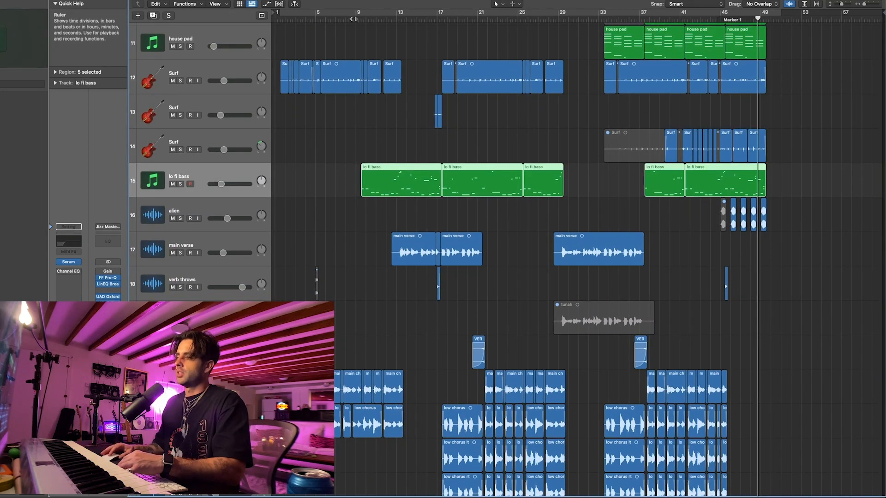
pyautogui.click(181, 184)
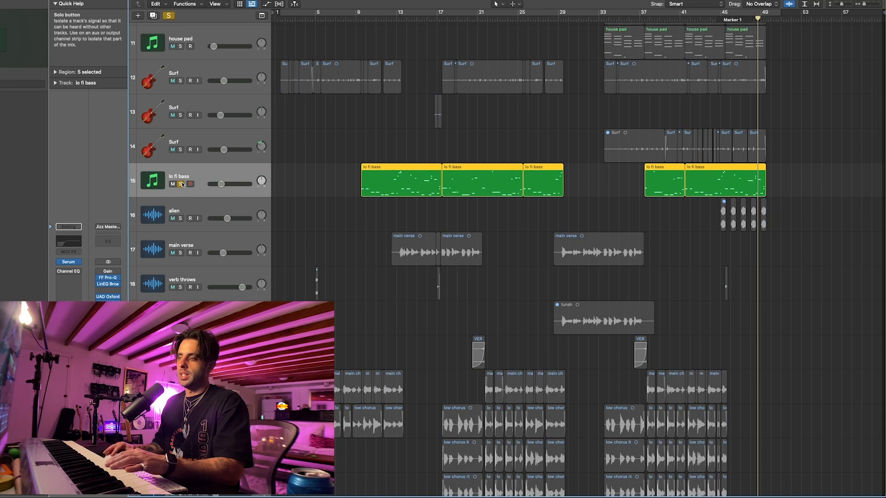
pyautogui.click(354, 19)
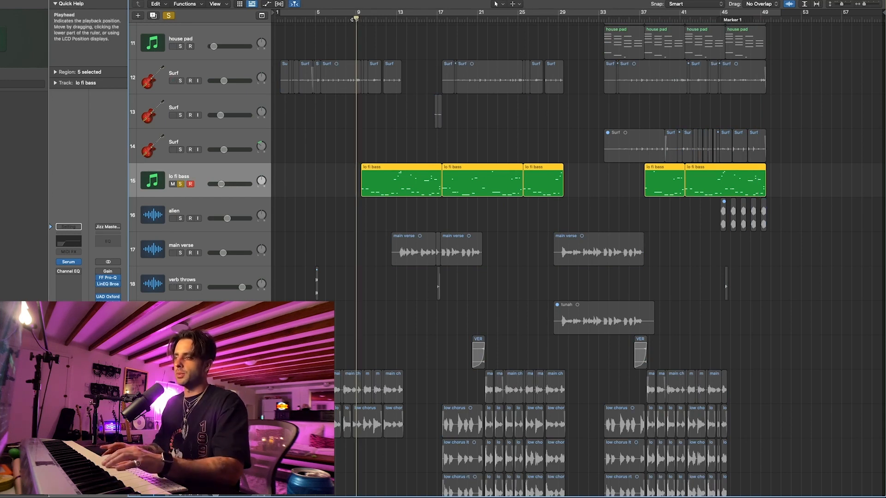
pyautogui.press('space')
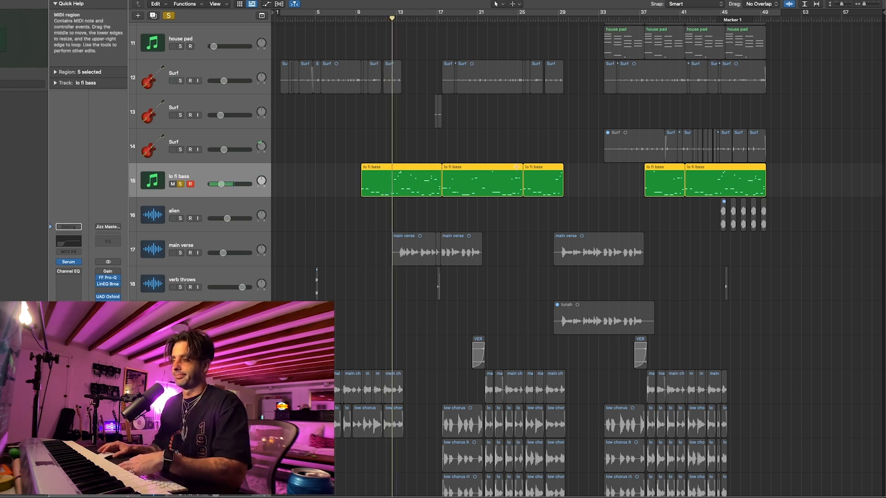
# Step: Release the lo fi bass solo during playback and mute the main verse track
pyautogui.click(495, 142)
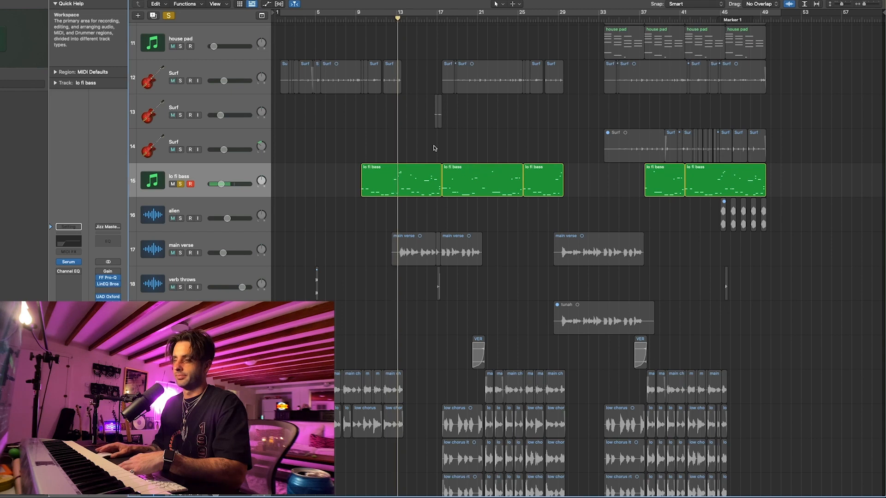
pyautogui.click(181, 184)
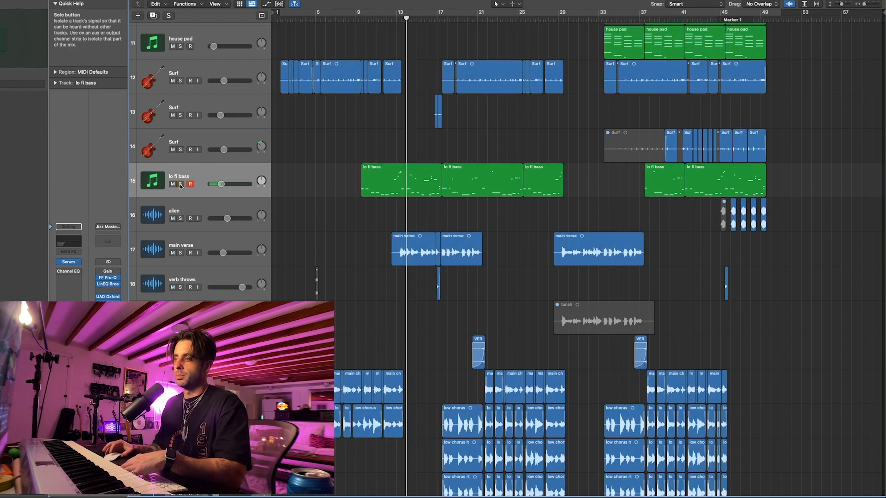
pyautogui.click(173, 253)
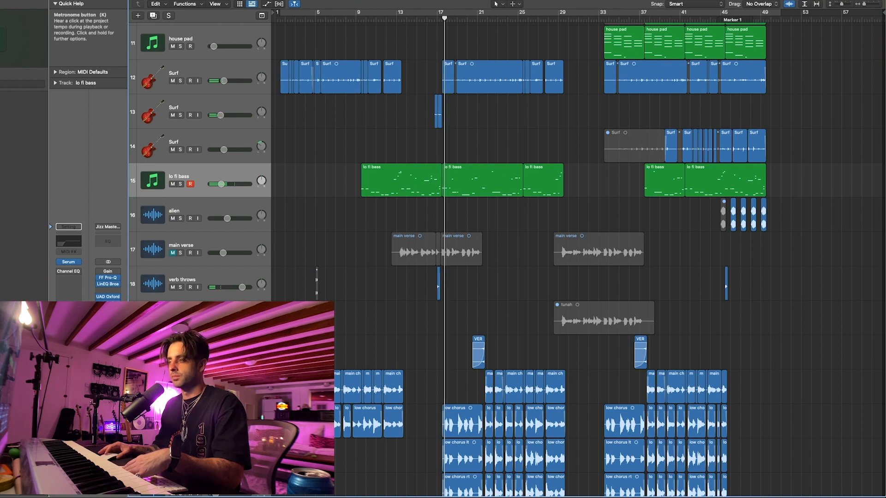
# Step: Solo the Sub Synth Bass track, view its DgMono instrument settings, and close the plug-in window
pyautogui.scroll(-2, 428, 151)
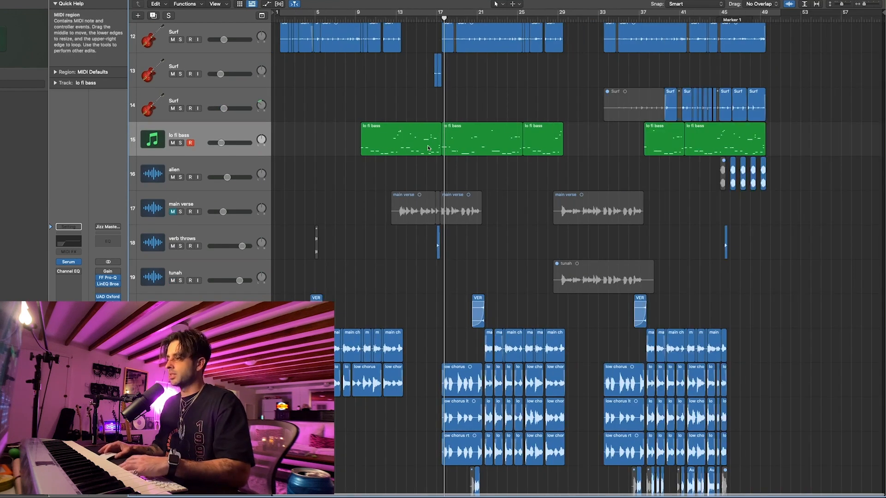
pyautogui.scroll(6, 428, 148)
pyautogui.click(172, 197)
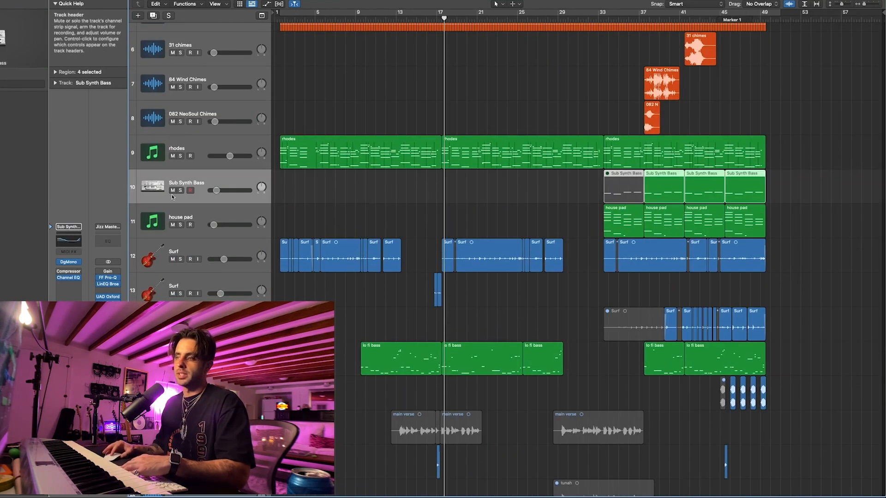
pyautogui.click(180, 190)
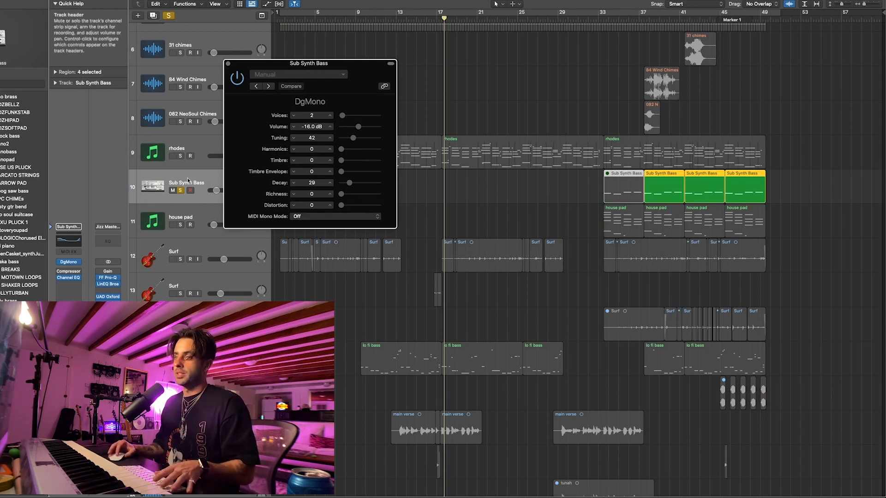
pyautogui.click(228, 64)
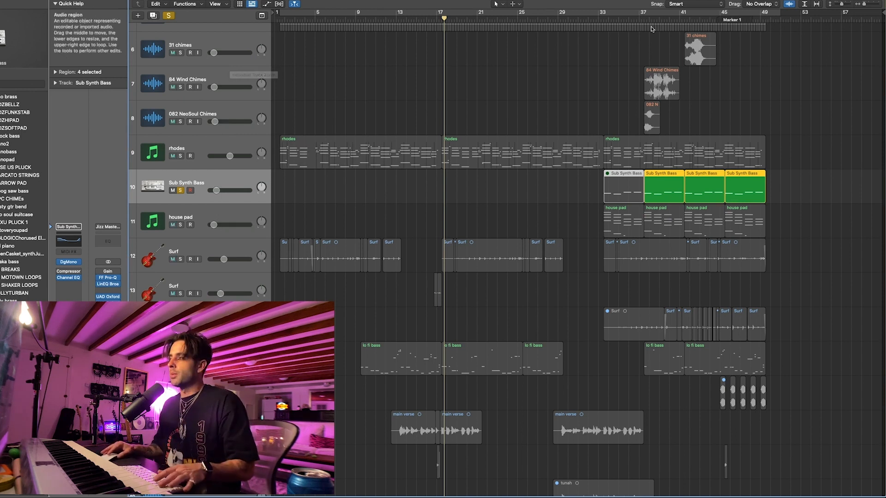
# Step: Play from about bar 37 and clear the solo to hear the Sub Synth Bass in the full arrangement
pyautogui.click(639, 20)
pyautogui.press('space')
pyautogui.click(168, 16)
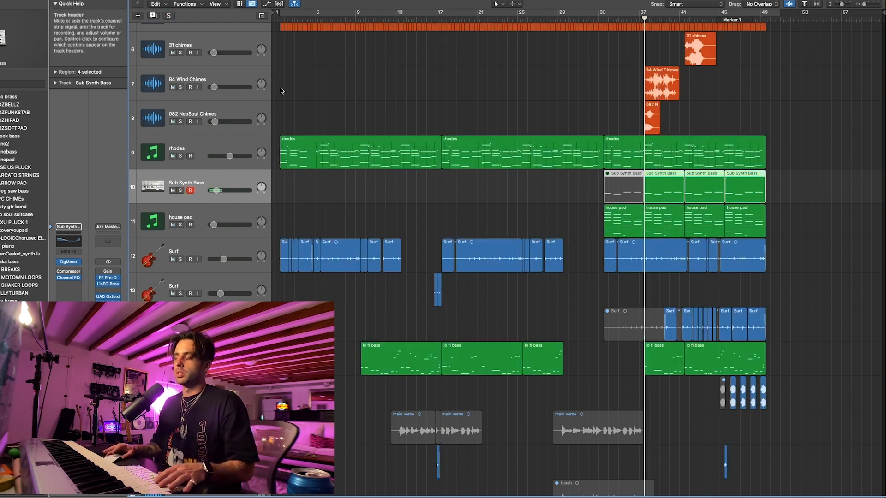
# Step: Select all tracks from main chorus down to the last one and mute them together
pyautogui.scroll(-1, 336, 93)
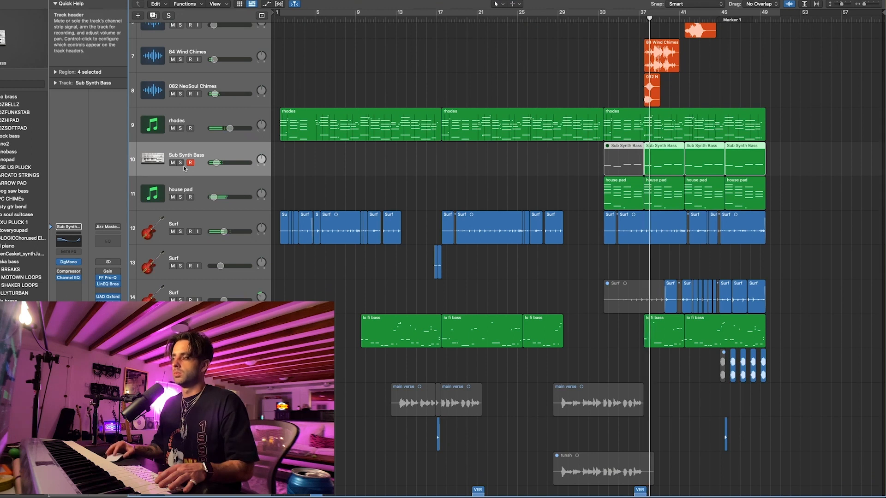
pyautogui.scroll(-10, 185, 168)
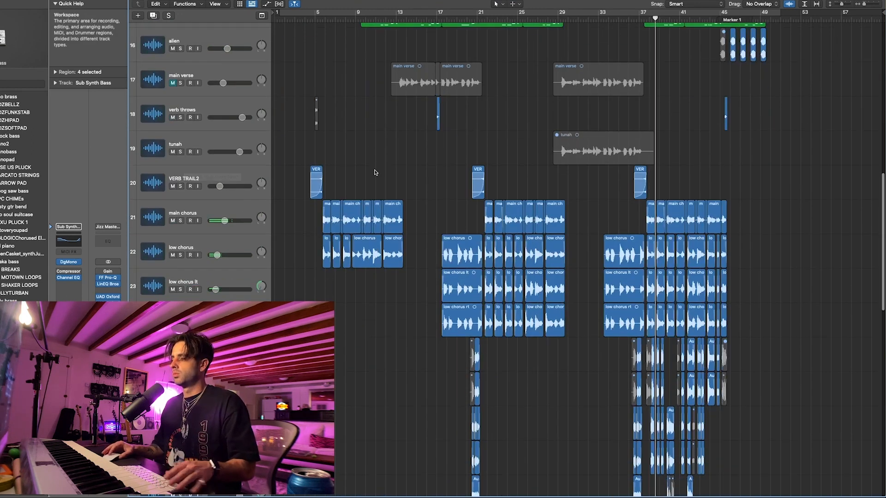
pyautogui.click(226, 207)
pyautogui.scroll(-2, 225, 208)
pyautogui.scroll(-15, 225, 208)
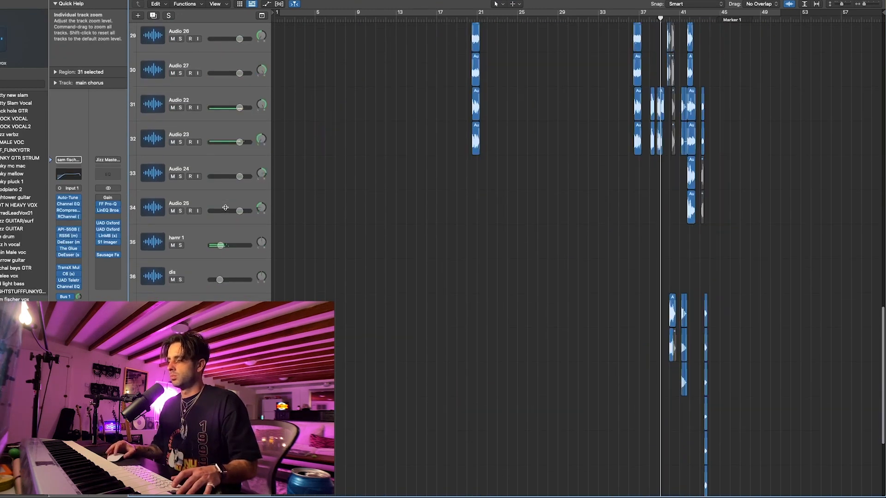
pyautogui.press('super+a')
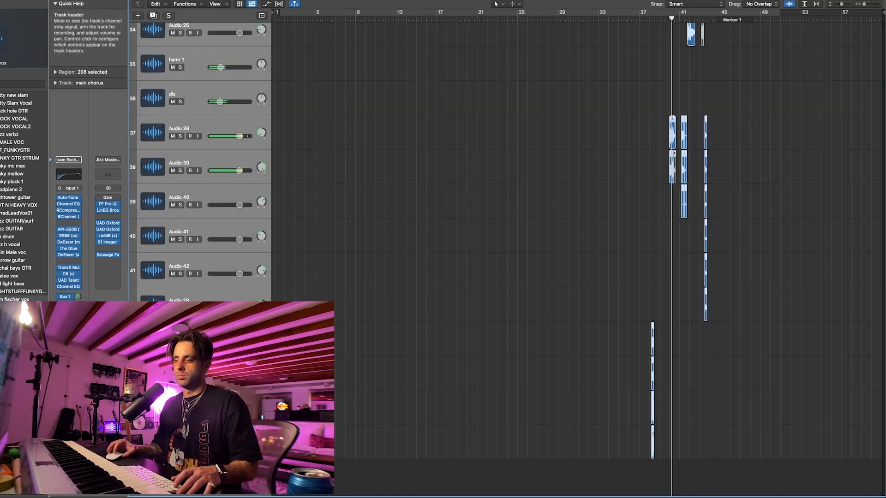
pyautogui.click(174, 446)
pyautogui.scroll(20, 366, 357)
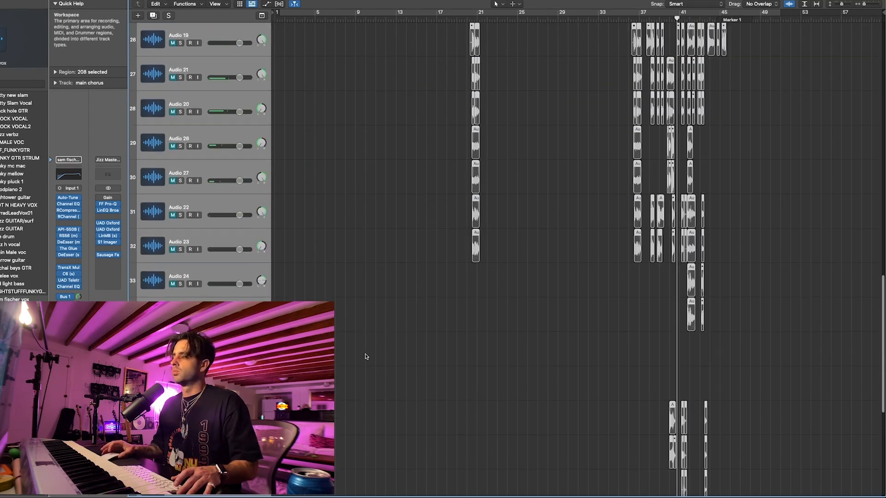
# Step: Select the house pad track and display its Sylenth1 filter cutoff automation up close
pyautogui.scroll(2, 366, 357)
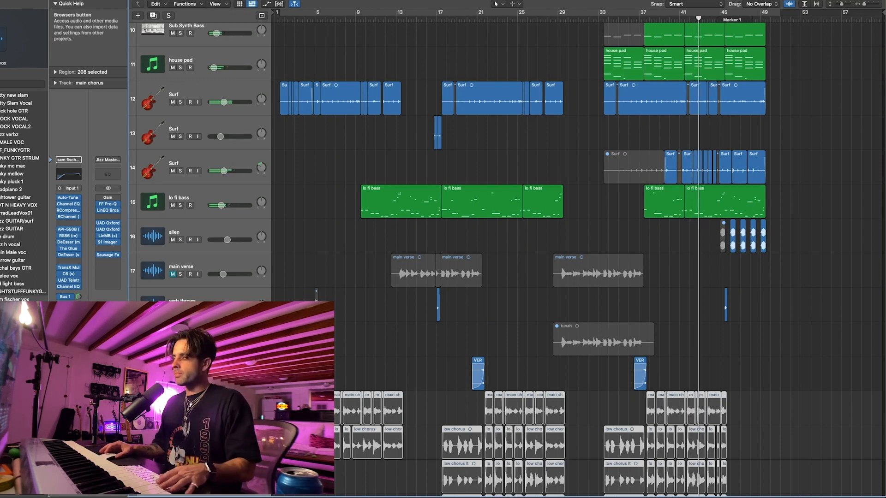
pyautogui.scroll(5, 506, 157)
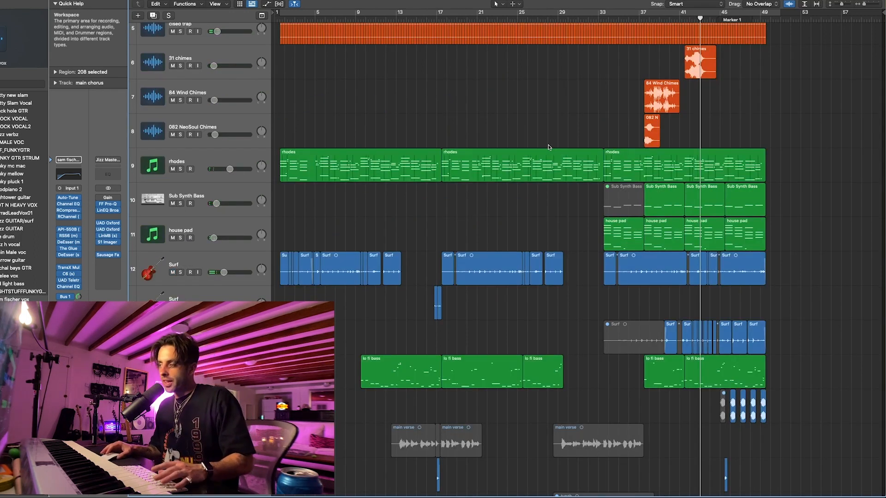
pyautogui.click(209, 230)
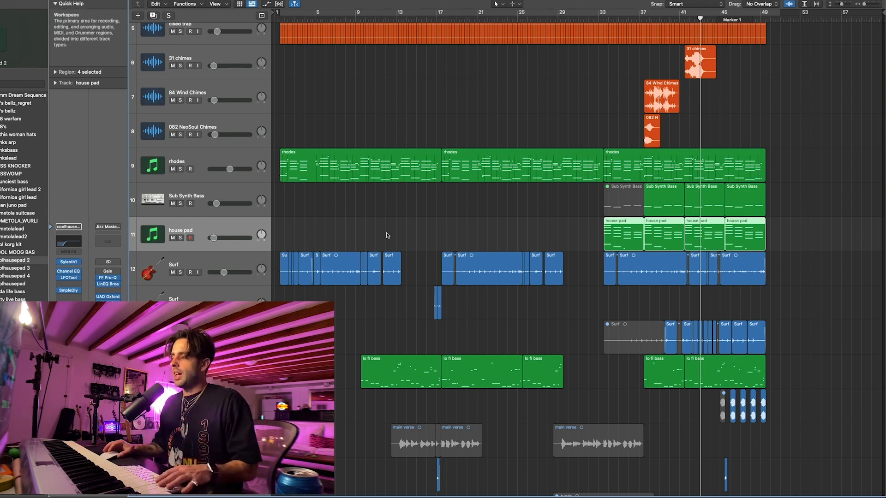
pyautogui.press('a')
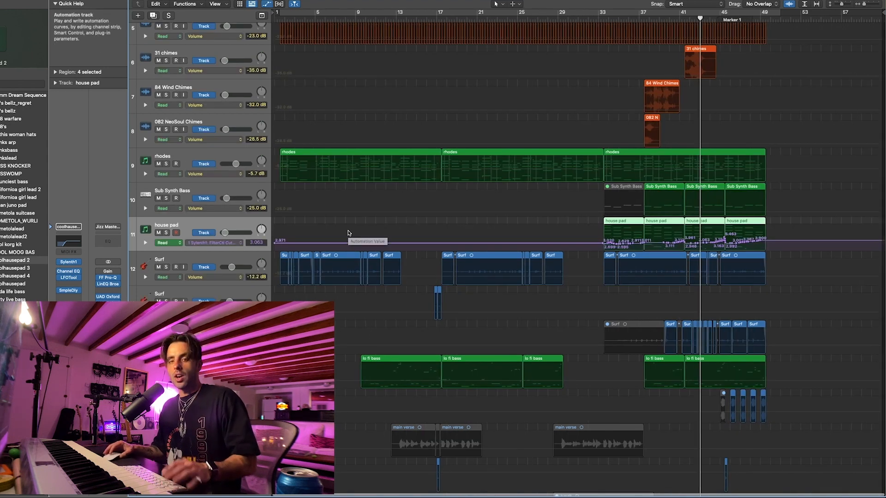
pyautogui.press('z')
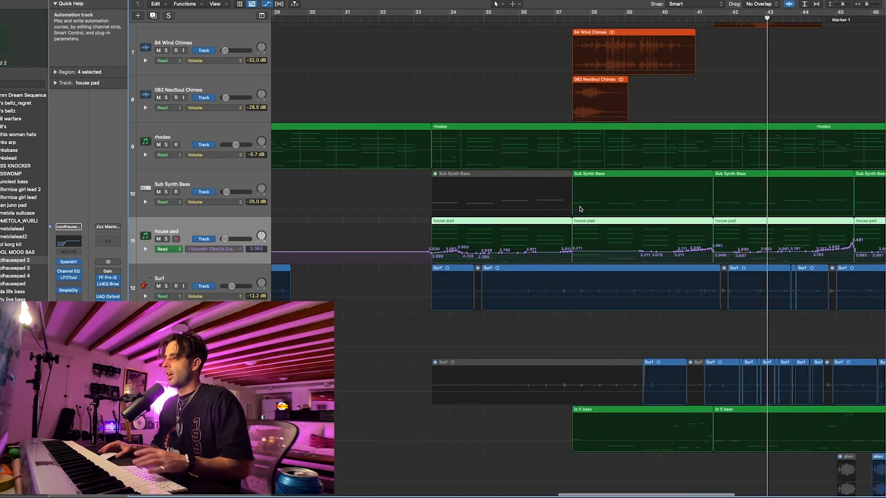
# Step: Solo the house pad, set a cycle range from about bar 33 to 45, hide the automation, and start playback
pyautogui.click(166, 238)
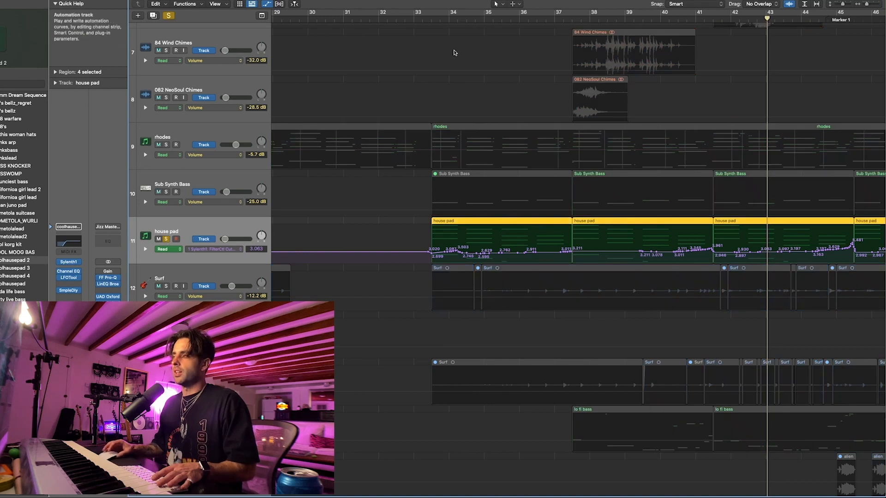
pyautogui.moveTo(428, 15); pyautogui.dragTo(853, 63)
pyautogui.press('a')
pyautogui.press('space')
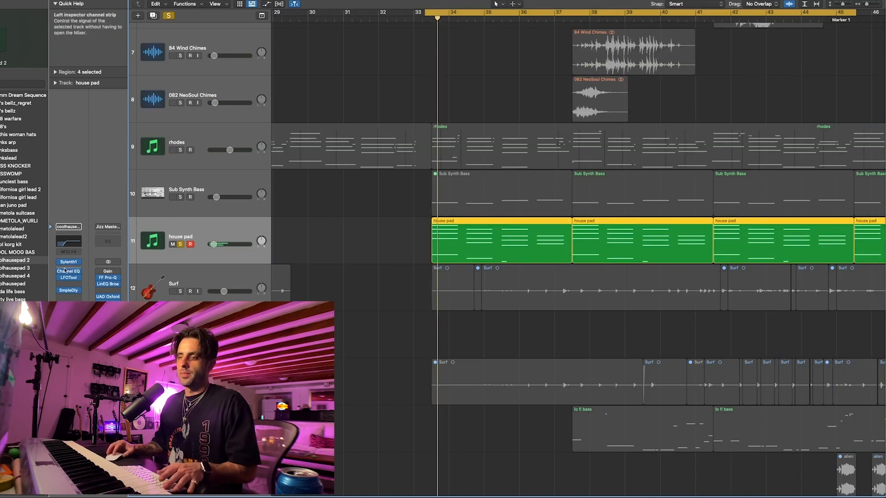
# Step: Open Sylenth1 on the house pad, sweep its filter control cutoff downward while playing, stop playback, and close the plug-in
pyautogui.click(68, 262)
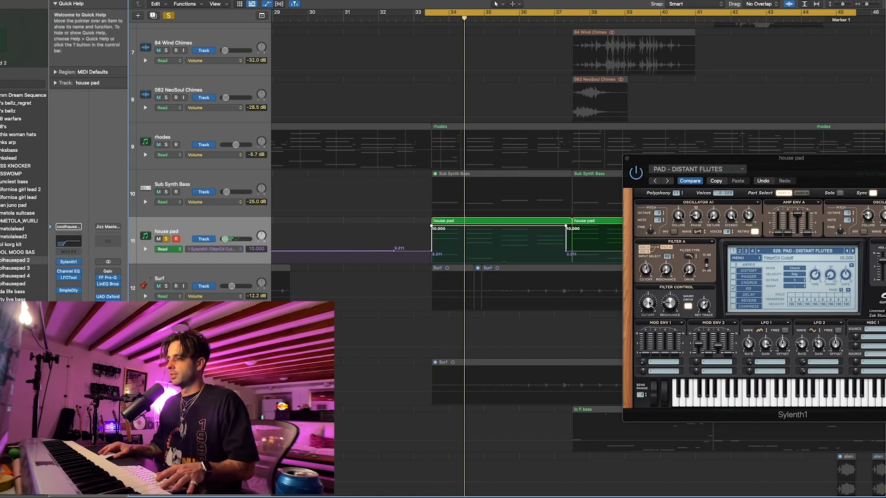
pyautogui.moveTo(648, 303); pyautogui.dragTo(647, 354)
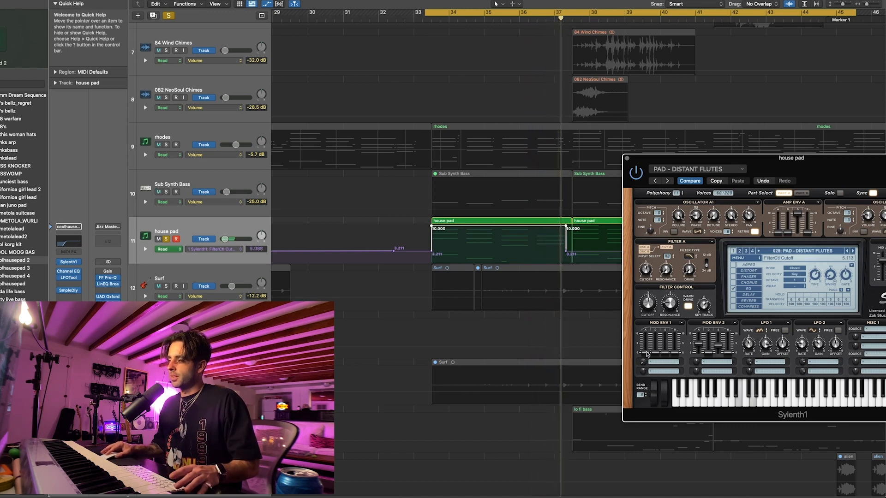
pyautogui.press('space')
pyautogui.click(627, 158)
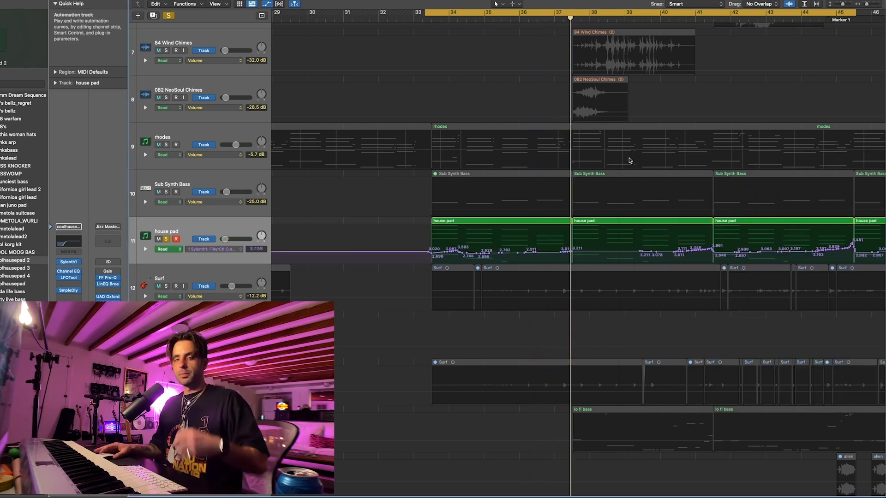
pyautogui.press('a')
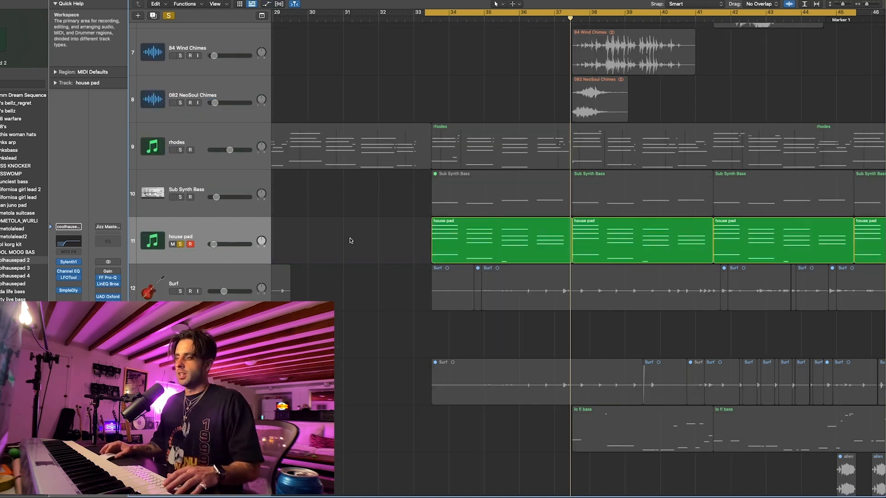
pyautogui.press('a')
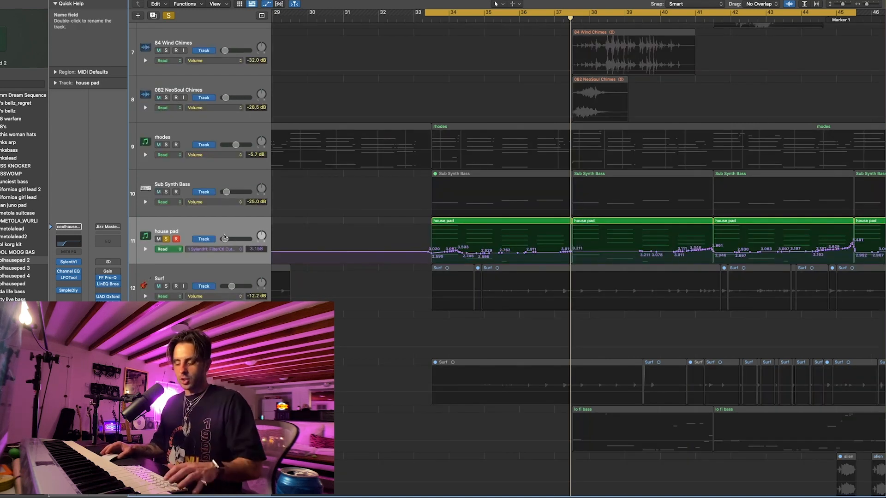
# Step: Hide the track automation, turn off all solos, and set the cycle range from about bar 33 to 49
pyautogui.press('a')
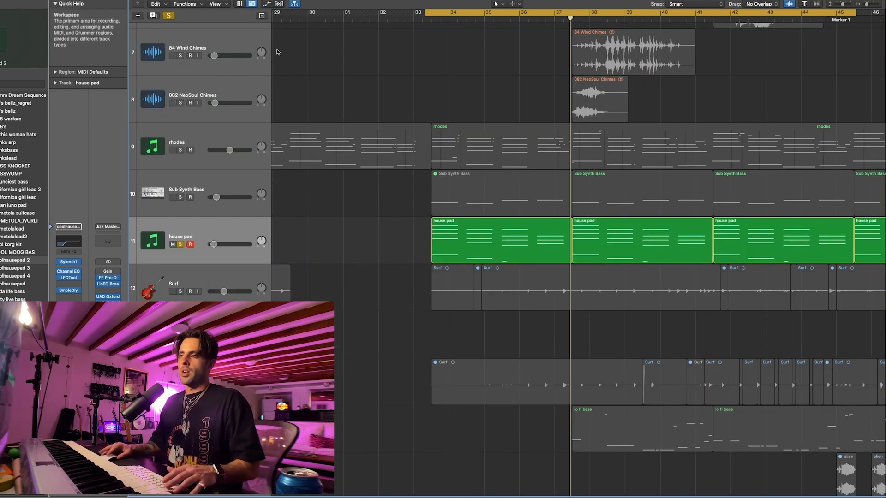
pyautogui.click(166, 16)
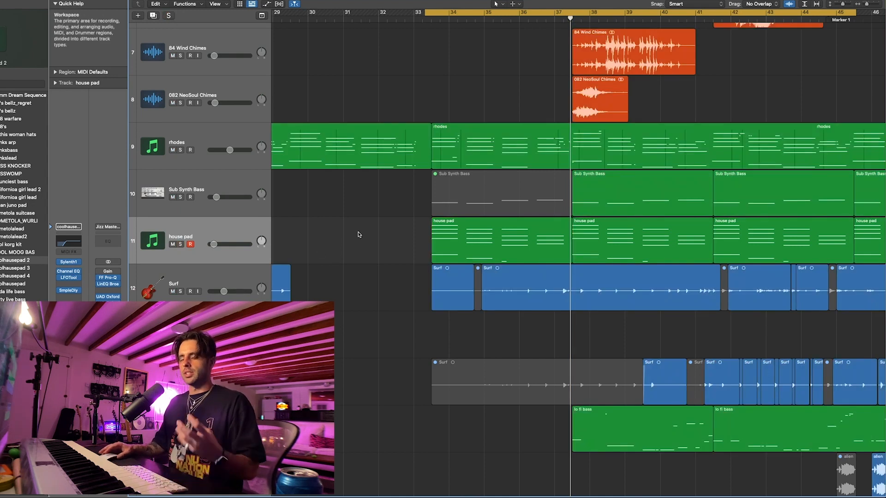
pyautogui.press('super+Left')
pyautogui.press('super+Left')
pyautogui.press('super+Left')
pyautogui.moveTo(727, 13); pyautogui.dragTo(770, 27)
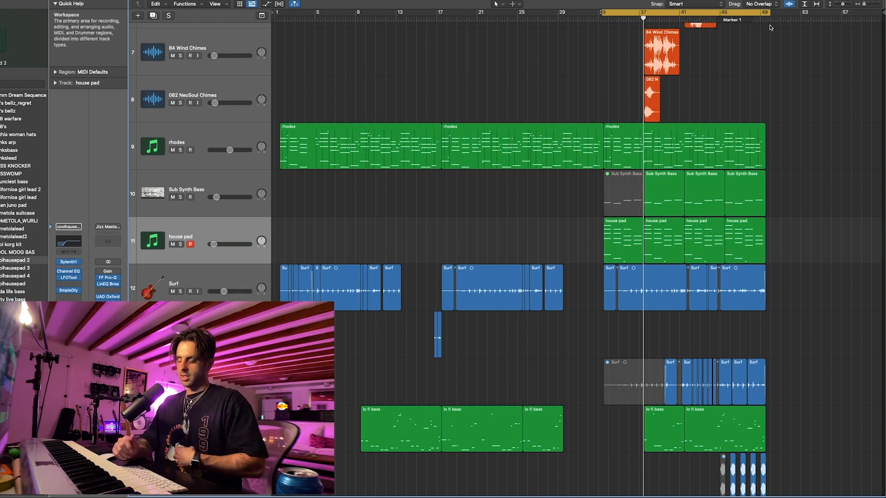
# Step: Play the cycled section with all instrument tracks and inspect the house pad's LFOTool plug-in, closing it when done
pyautogui.scroll(-5, 538, 67)
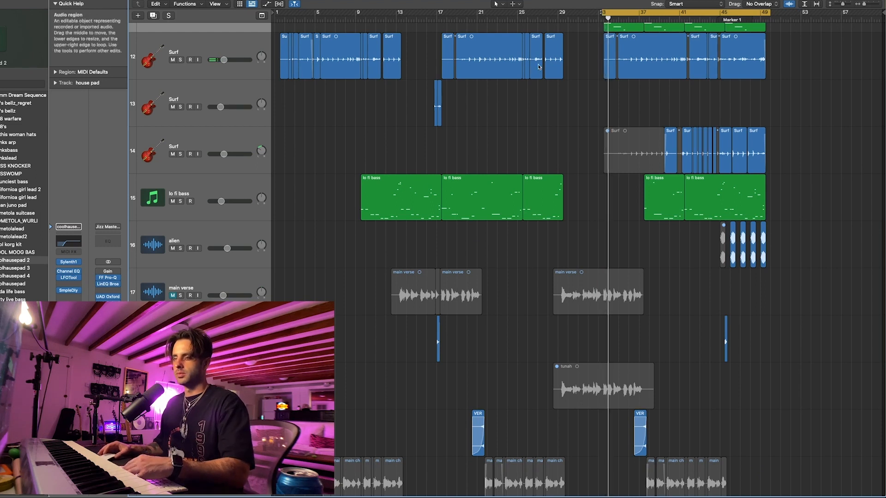
pyautogui.scroll(5, 491, 71)
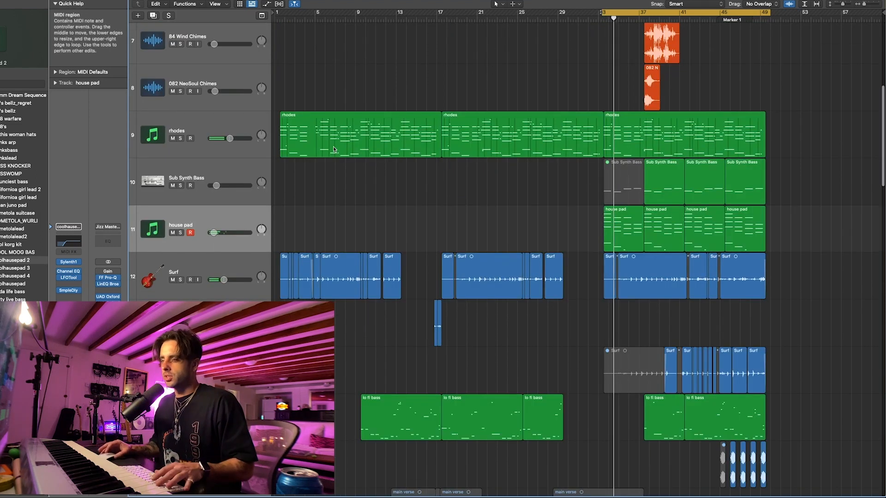
pyautogui.click(70, 279)
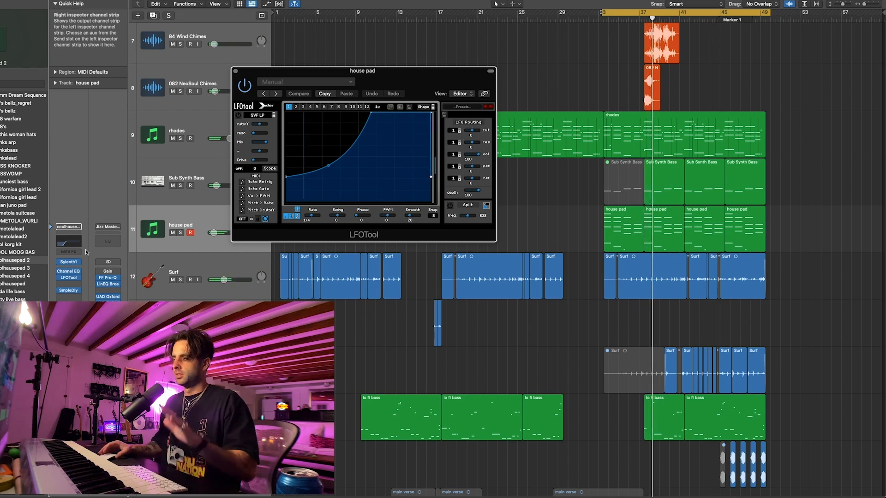
pyautogui.click(235, 71)
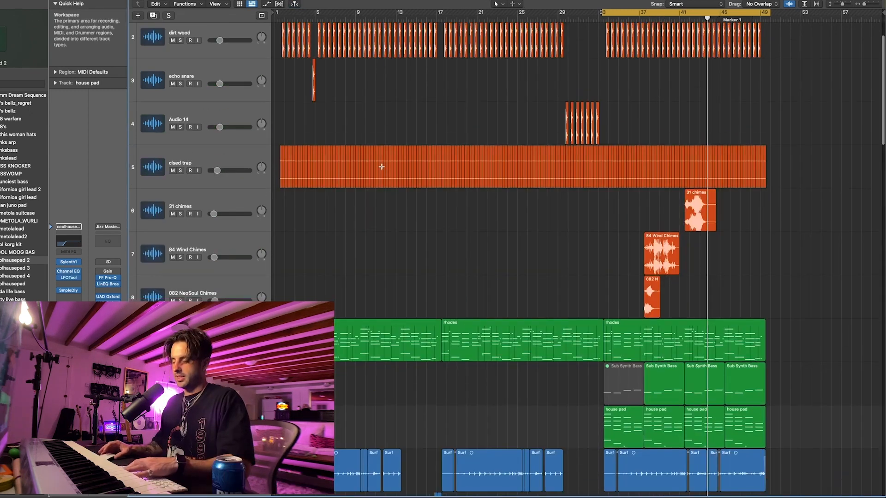
# Step: Reduce the track heights and select the regions on the third Surf guitar track between about bars 41 and 49
pyautogui.press('super+Up')
pyautogui.press('super+Up')
pyautogui.press('super+Up')
pyautogui.press('super+Up')
pyautogui.press('super+Up')
pyautogui.scroll(-4, 426, 142)
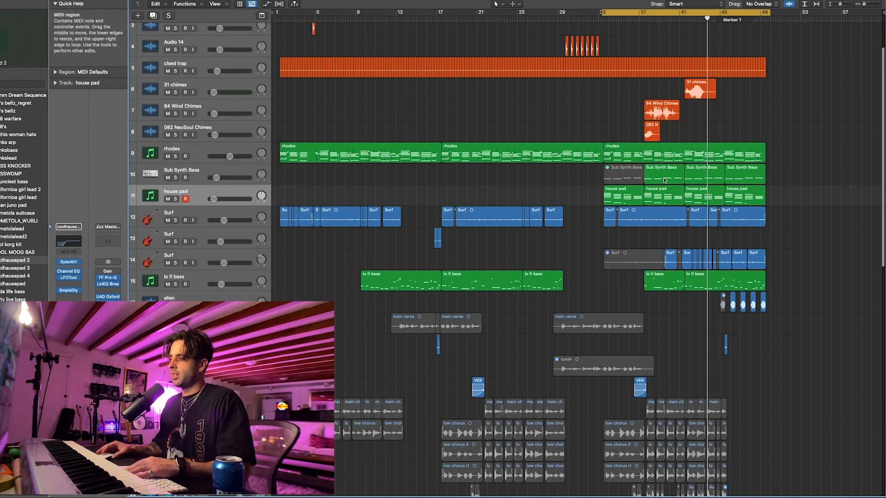
pyautogui.moveTo(756, 241); pyautogui.dragTo(680, 267)
pyautogui.scroll(3, 593, 115)
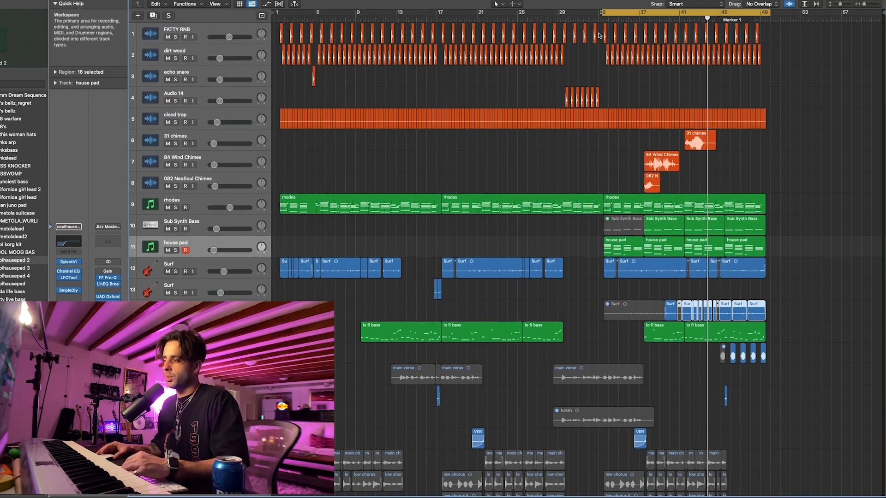
# Step: Select and unmute the main verse vocal track and play it in a cycle from about bar 13 to 21
pyautogui.press('super+Right')
pyautogui.scroll(-10, 563, 172)
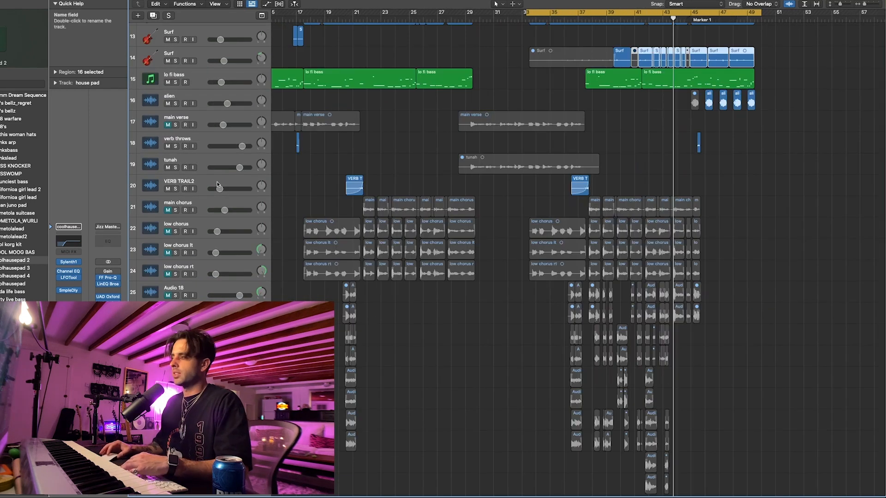
pyautogui.click(705, 14)
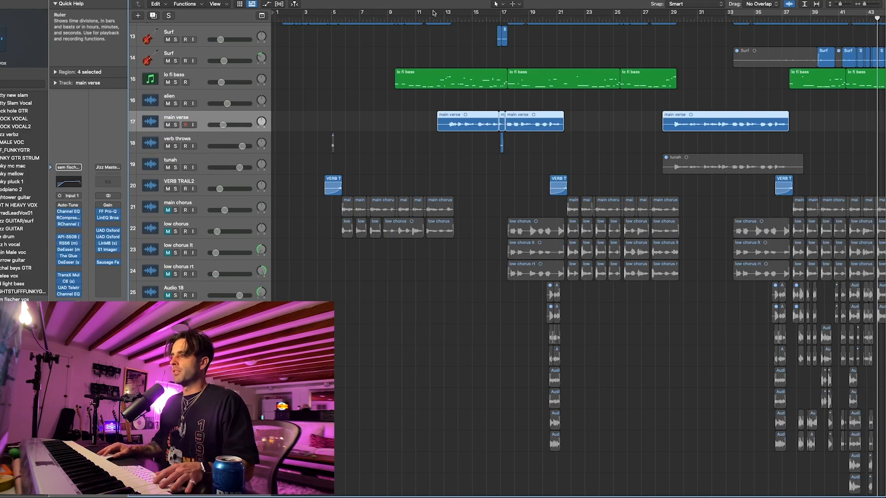
pyautogui.moveTo(432, 13); pyautogui.dragTo(565, 32)
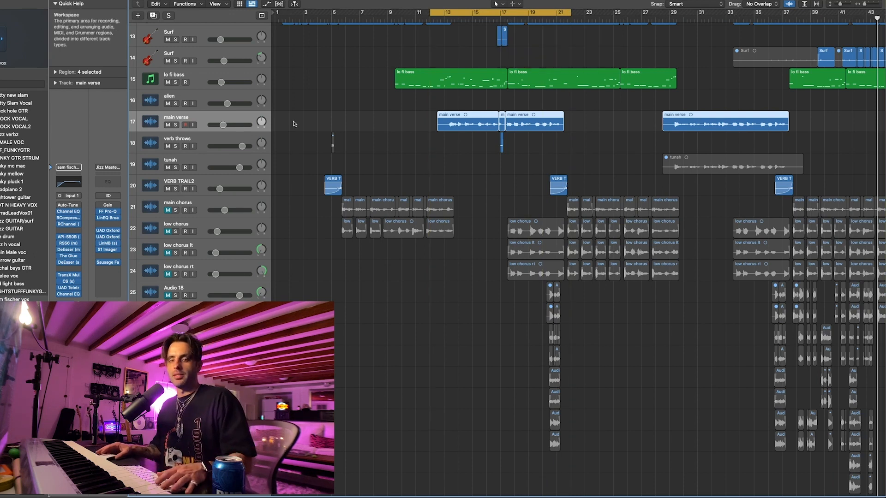
pyautogui.press('space')
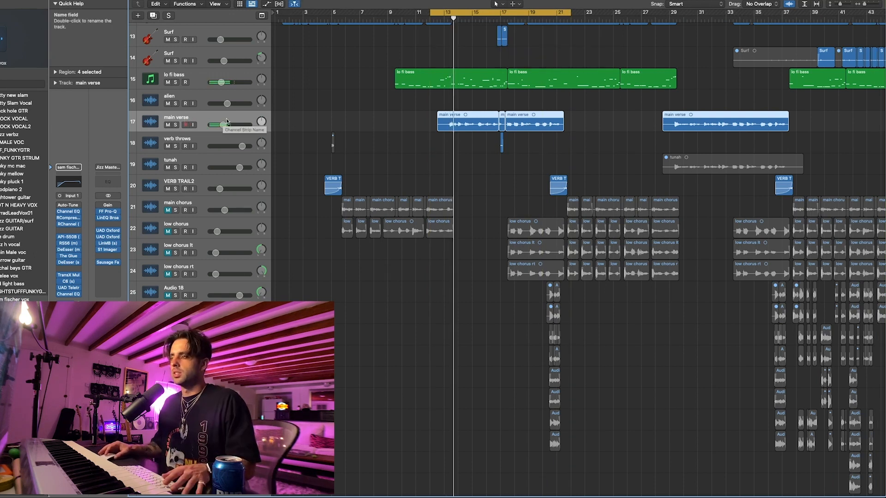
pyautogui.moveTo(431, 14); pyautogui.dragTo(445, 17)
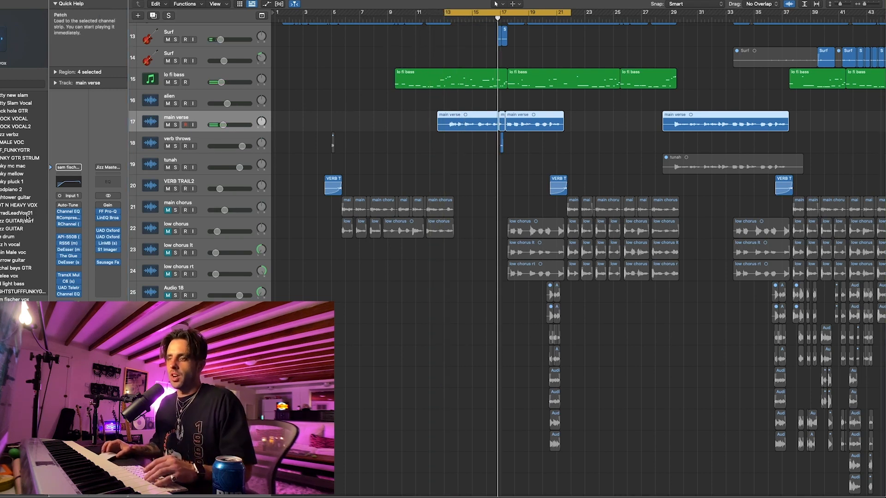
# Step: Inspect the main verse's first Channel EQ, RCompressor, RChannel and API-550B plug-ins during playback, and close their windows
pyautogui.click(68, 211)
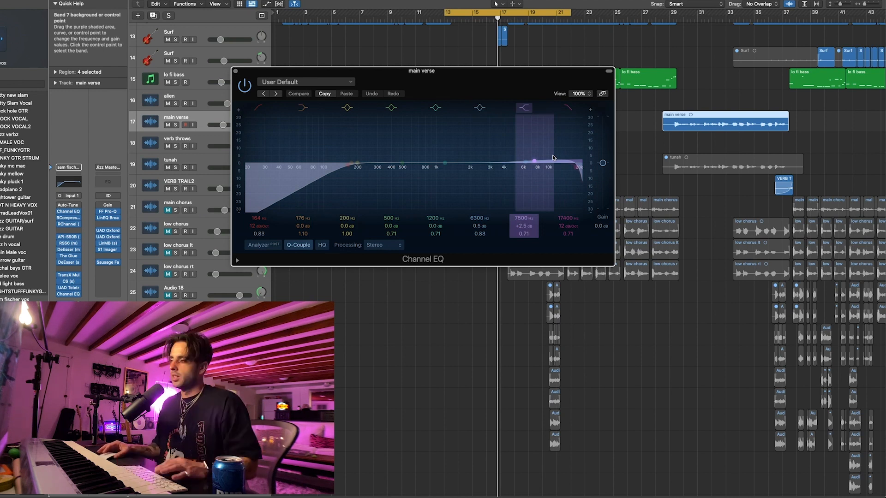
pyautogui.click(235, 71)
pyautogui.click(68, 218)
pyautogui.press('space')
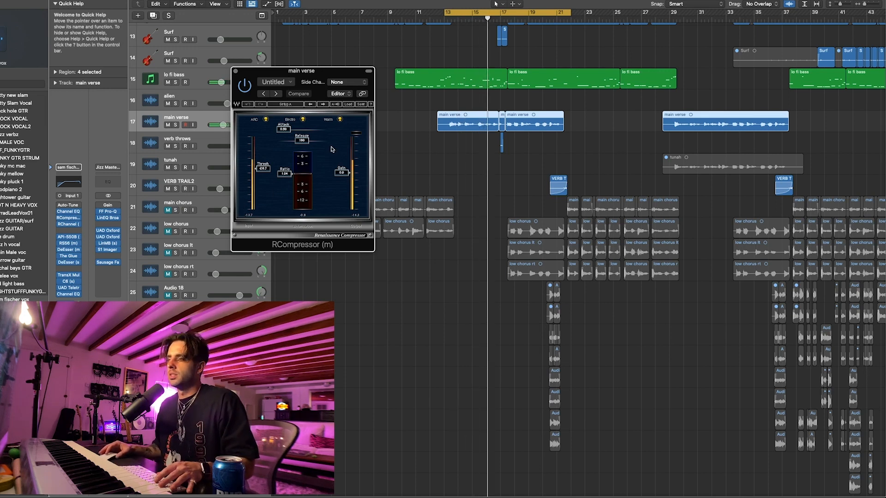
pyautogui.click(69, 224)
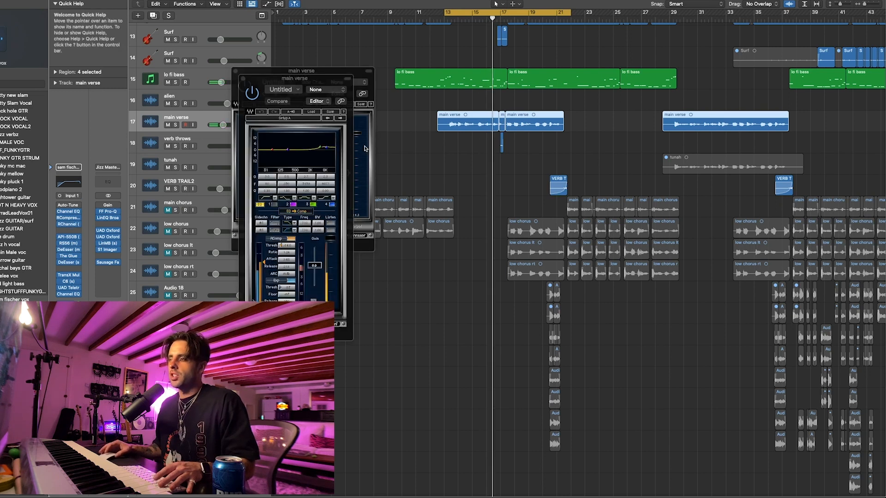
pyautogui.click(322, 148)
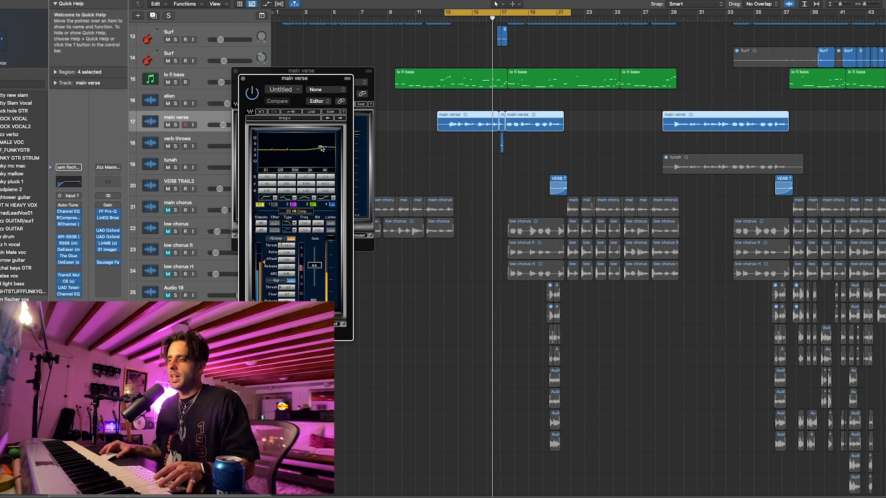
pyautogui.click(68, 237)
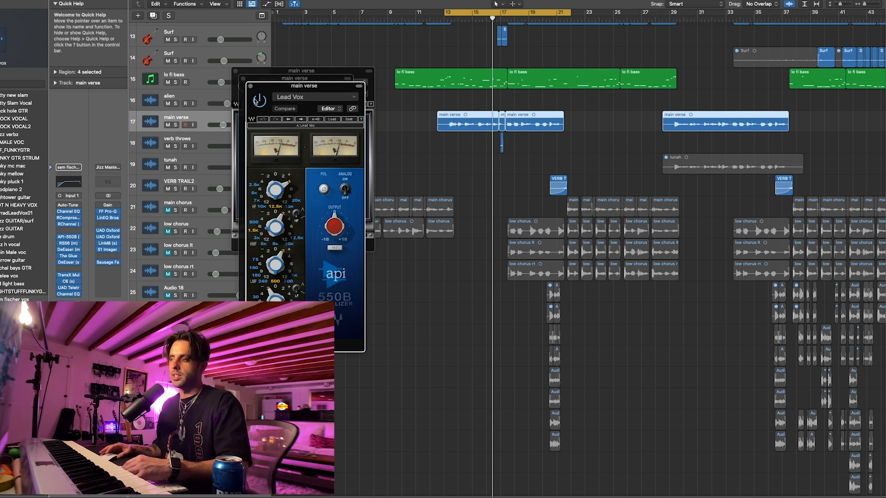
pyautogui.click(251, 87)
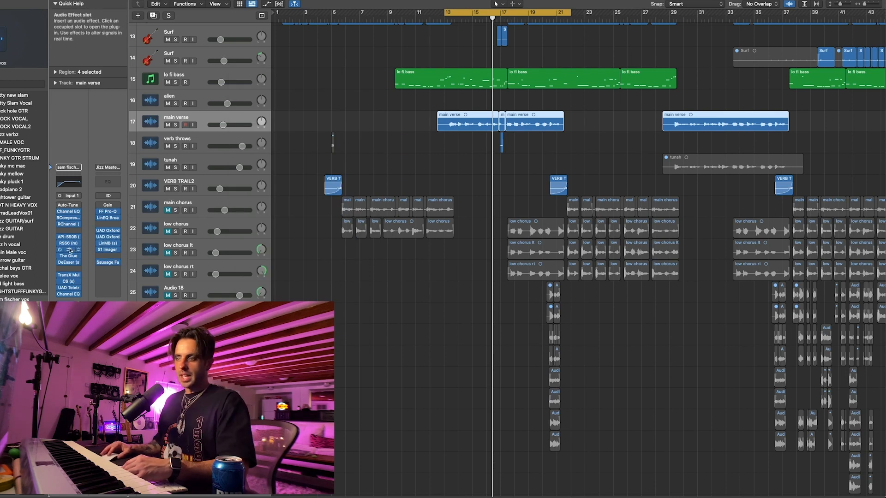
# Step: Open DeEsser and The Glue on the main verse side by side and watch their metering during playback
pyautogui.click(68, 250)
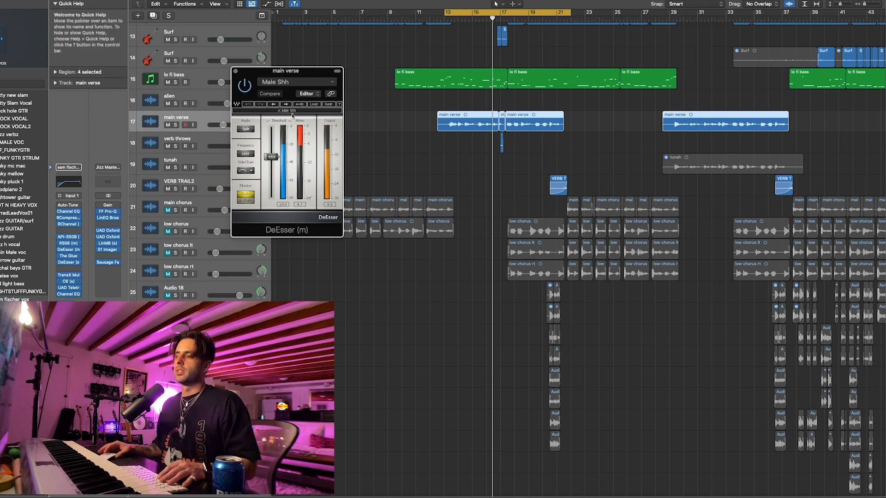
pyautogui.moveTo(286, 72); pyautogui.dragTo(534, 87)
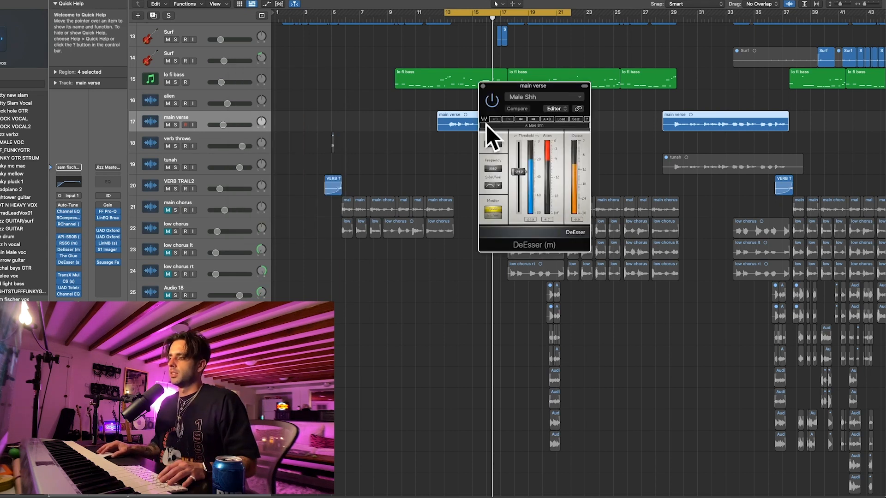
pyautogui.click(68, 256)
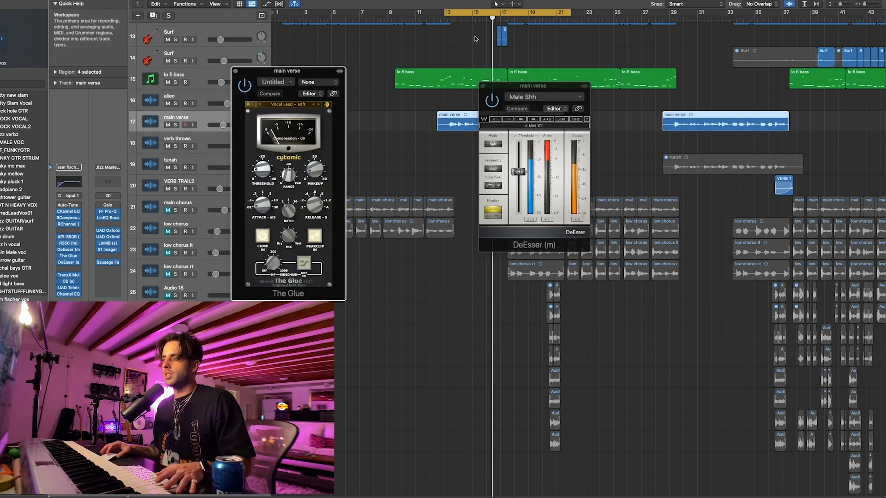
pyautogui.press('space')
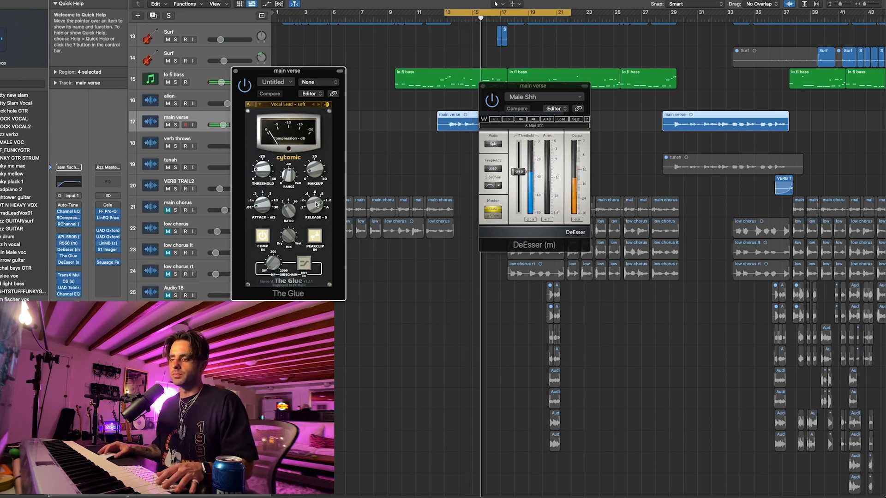
# Step: Inspect the main verse's TransX Multi, C6 and final Channel EQ plug-ins
pyautogui.click(69, 275)
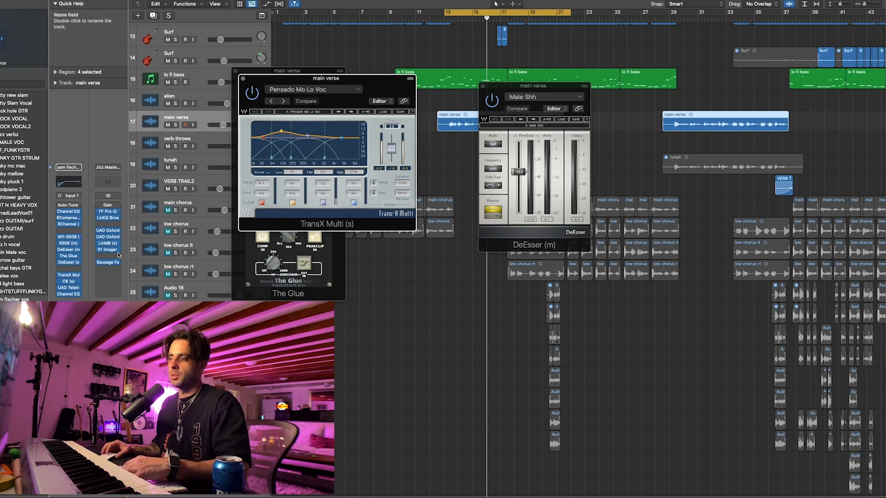
pyautogui.click(68, 282)
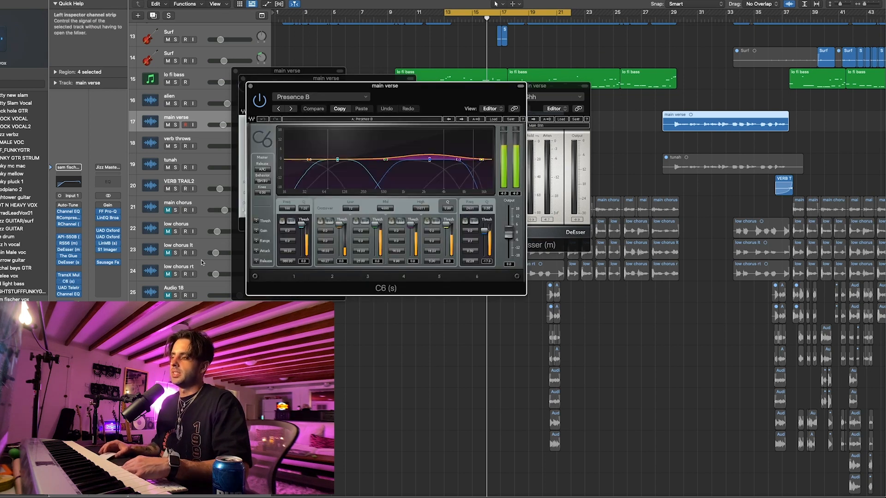
pyautogui.click(69, 294)
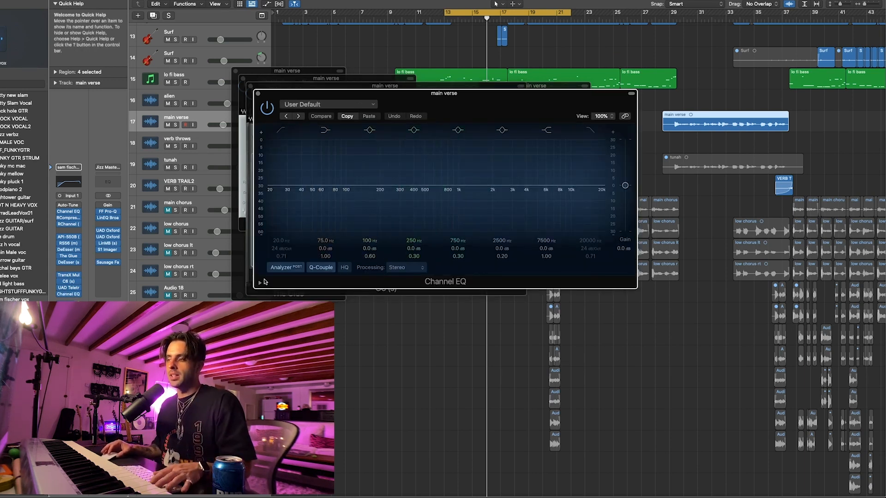
# Step: Play the verse while toggling the final Channel EQ's analyzer off and on, and close all the open plug-in windows
pyautogui.press('space')
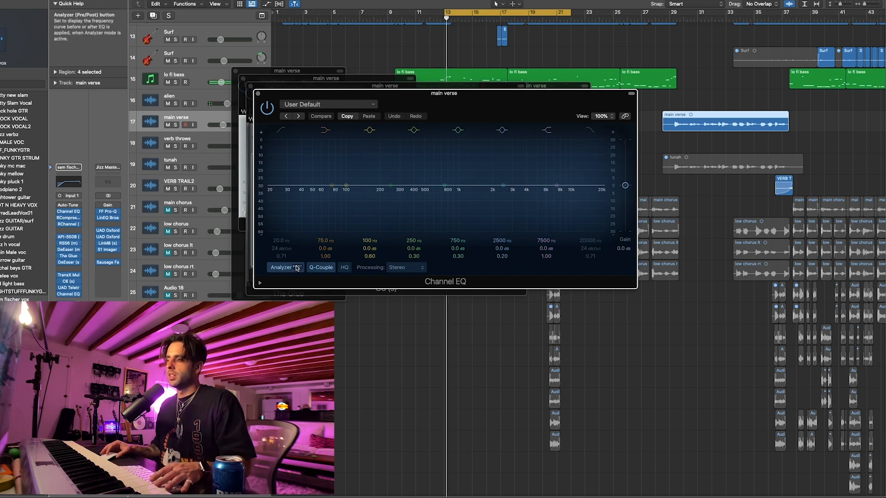
pyautogui.click(286, 268)
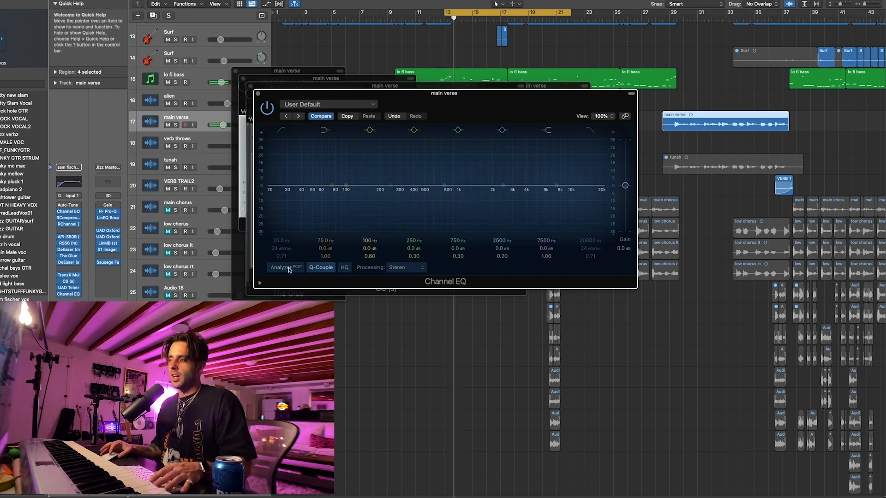
pyautogui.click(286, 268)
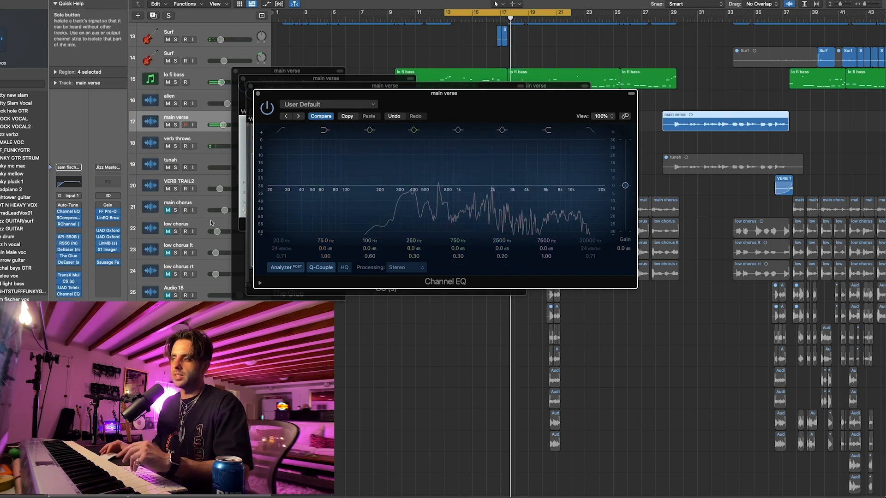
pyautogui.click(257, 94)
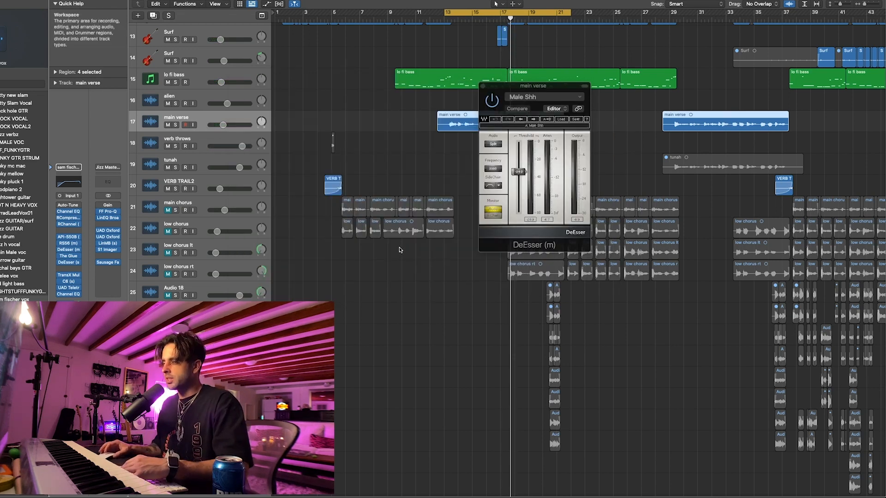
pyautogui.scroll(5, 399, 249)
pyautogui.click(484, 86)
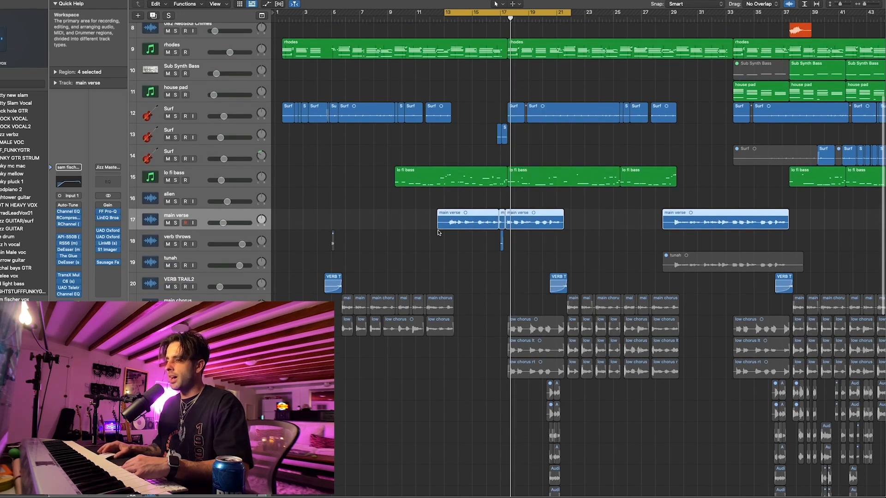
# Step: Select the VERB TRAIL2 region near bar 21, play the song from about bar 4, and unmute the VERB TRAIL2 track
pyautogui.scroll(-3, 439, 232)
pyautogui.click(558, 283)
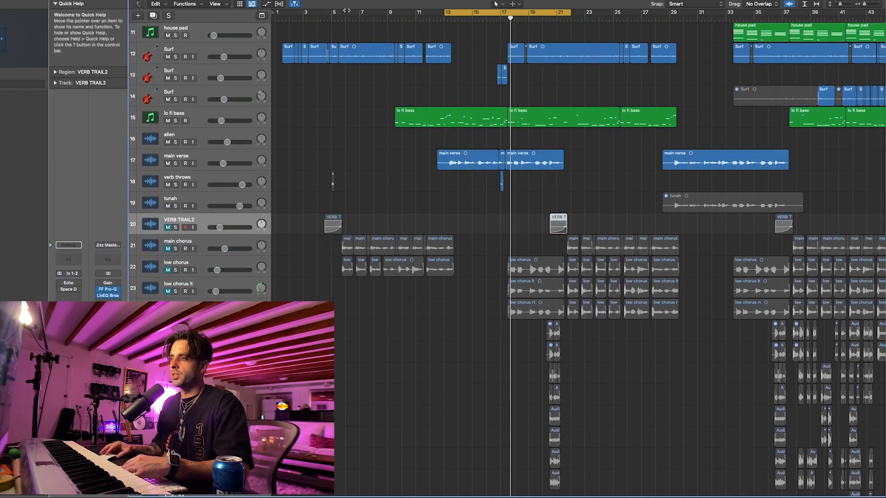
pyautogui.click(318, 19)
pyautogui.press('space')
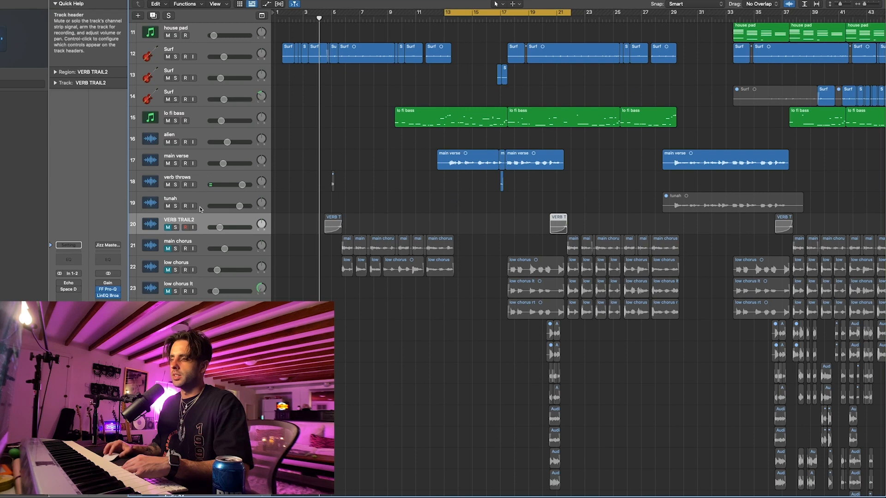
pyautogui.click(169, 228)
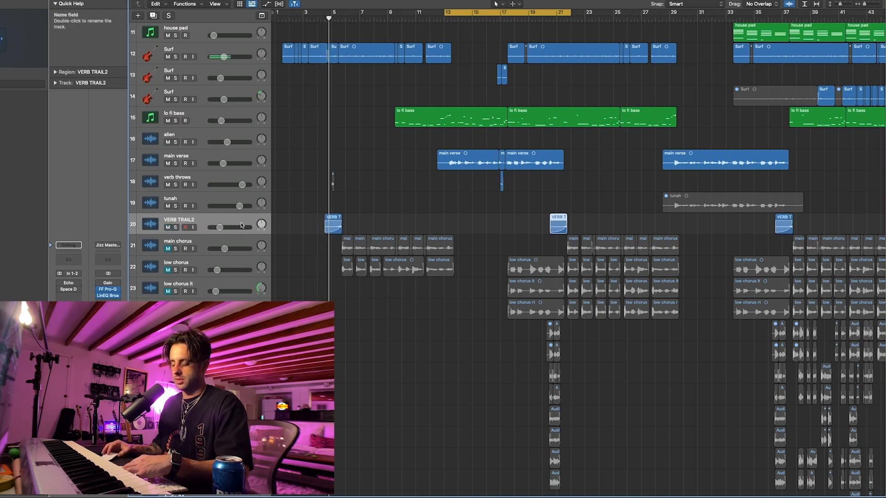
# Step: Play through the VERB TRAIL2 region near bar 5 at close zoom and stop just after it
pyautogui.press('super+Right')
pyautogui.press('super+Right')
pyautogui.press('super+Right')
pyautogui.press('super+Right')
pyautogui.press('super+Right')
pyautogui.hscroll(2, 375, 220)
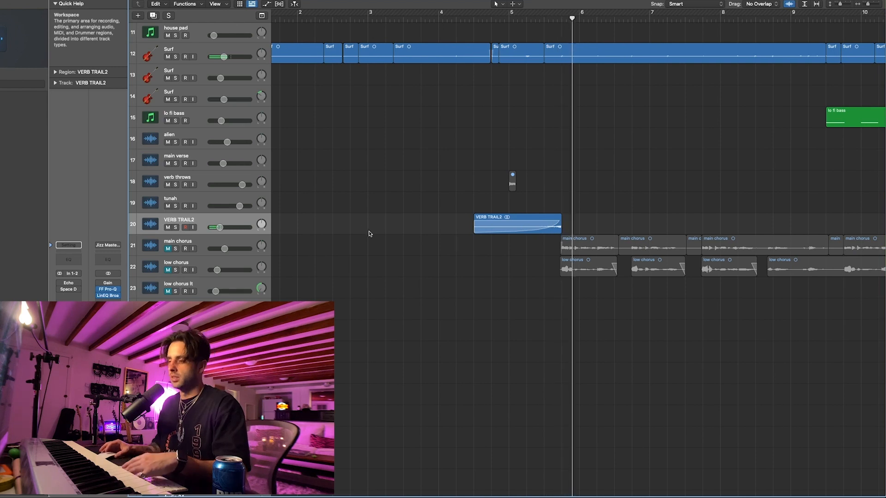
pyautogui.press('space')
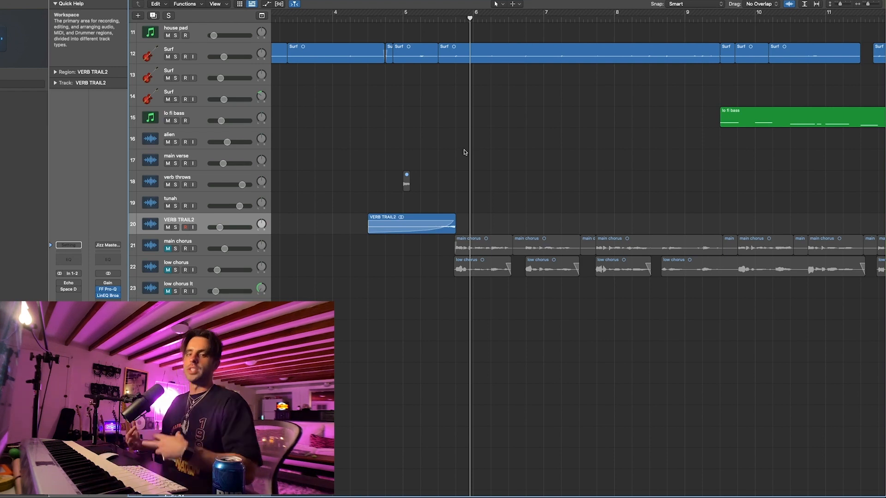
# Step: Unmute the main chorus track and play the song from about bar 5 into the first chorus
pyautogui.click(168, 249)
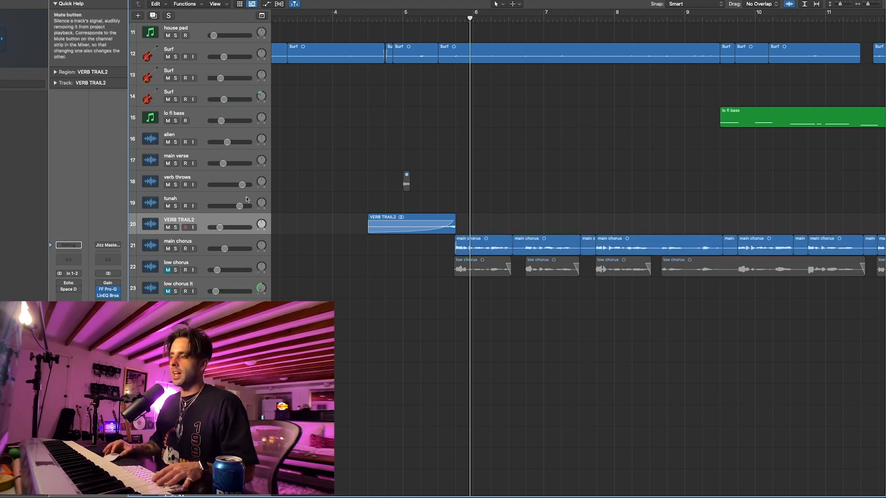
pyautogui.click(403, 18)
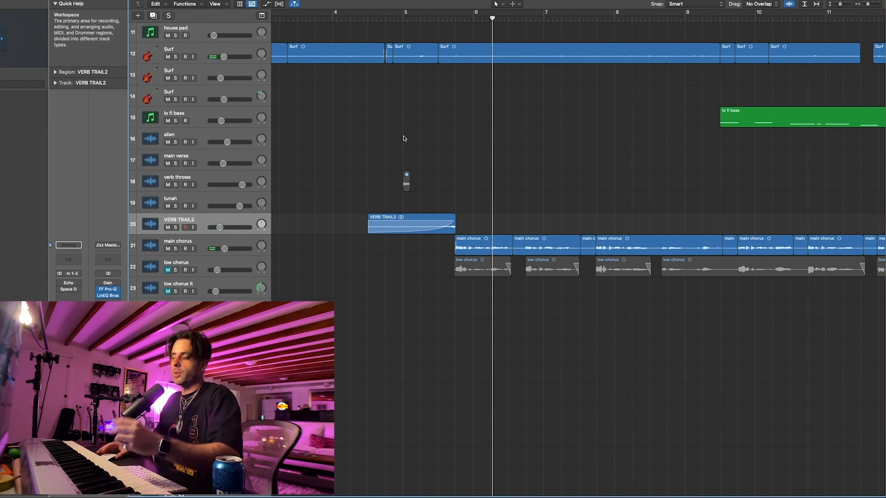
pyautogui.scroll(4, 363, 230)
pyautogui.hscroll(3, 378, 240)
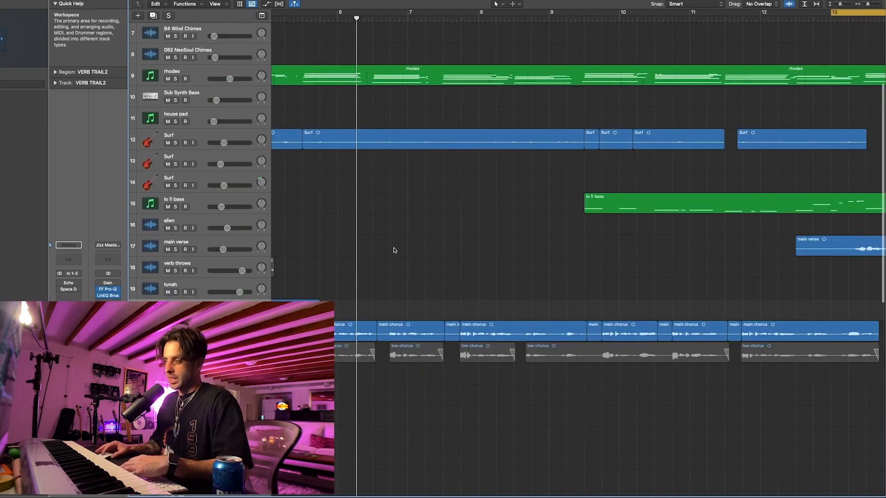
pyautogui.press('super+Left')
pyautogui.press('super+Left')
pyautogui.press('super+Left')
pyautogui.hscroll(3, 421, 244)
pyautogui.hscroll(-1, 421, 245)
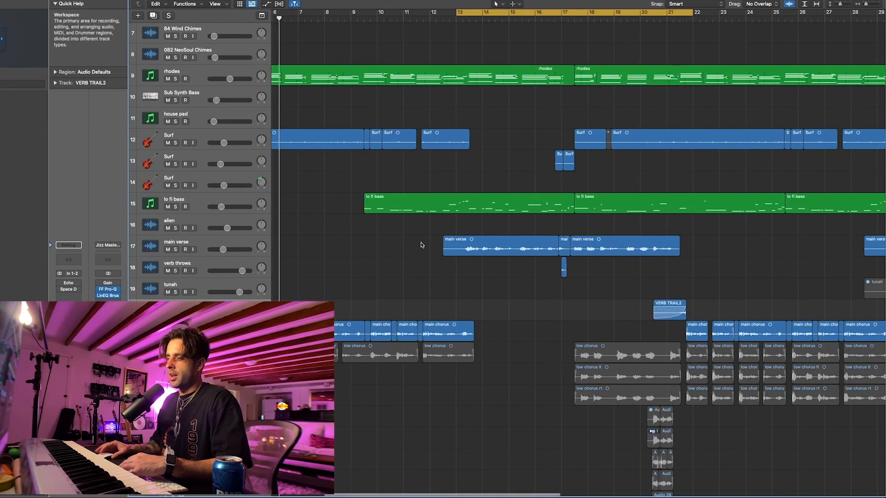
# Step: Select the main chorus track, inspect the Space Designer reverb on its Bus 3 send, and close the plug-in
pyautogui.click(198, 326)
pyautogui.click(70, 298)
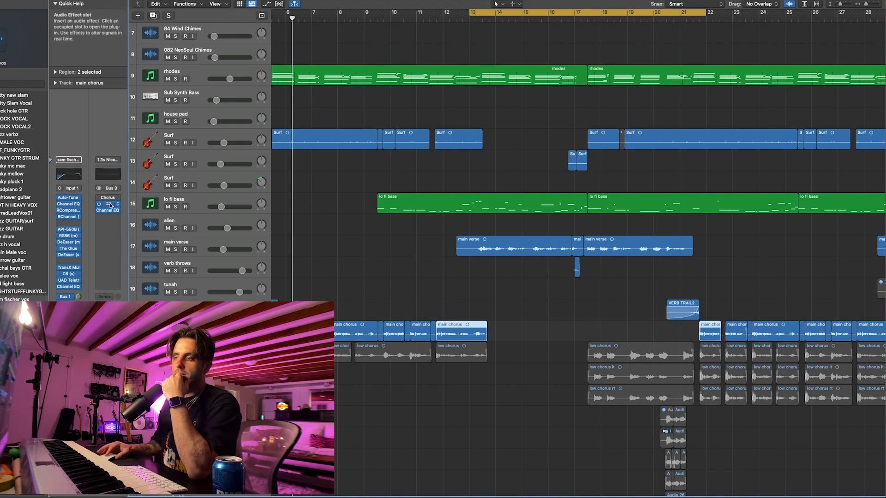
pyautogui.click(109, 204)
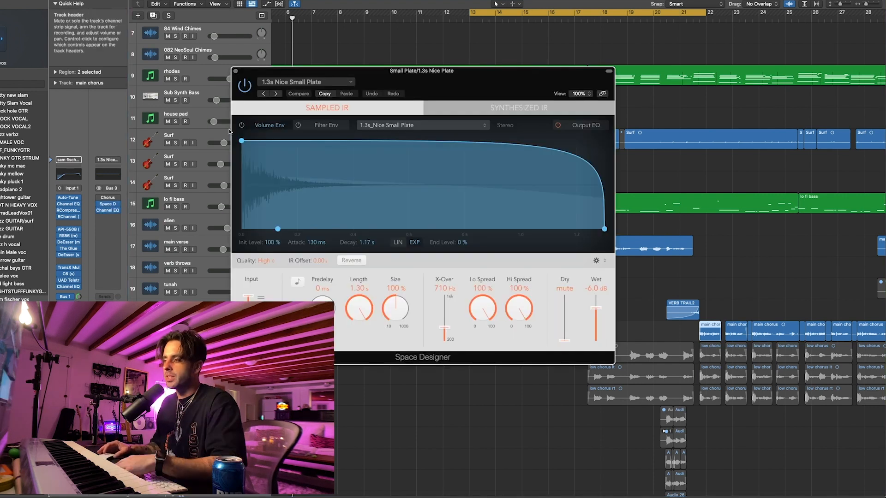
pyautogui.click(235, 71)
# Step: Inspect the Stereo Delay on the main chorus's Bus 4 send and close its window
pyautogui.click(65, 316)
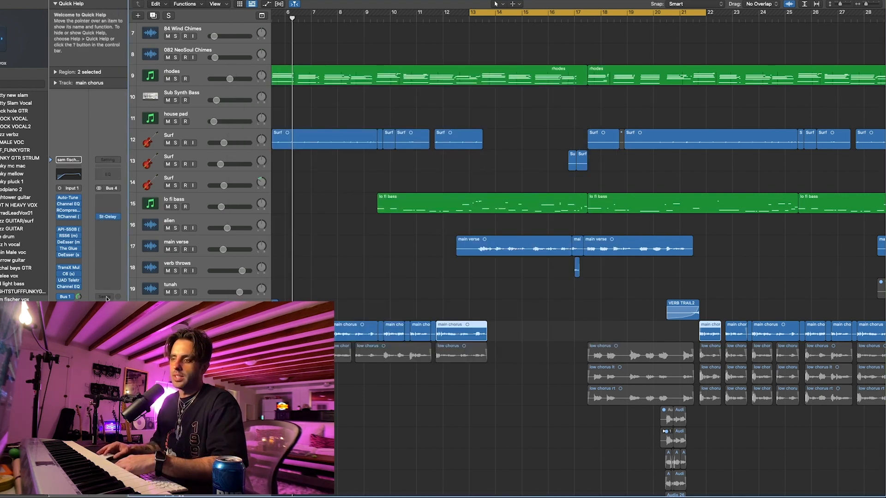
pyautogui.click(109, 217)
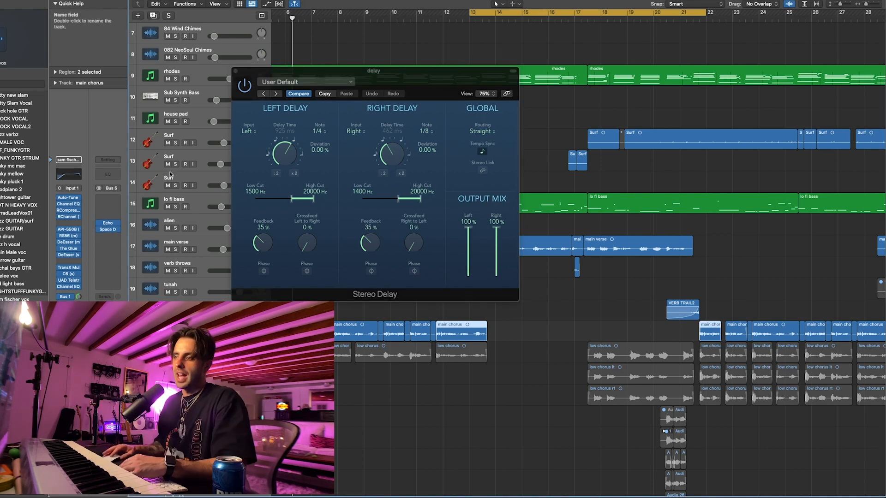
pyautogui.click(235, 71)
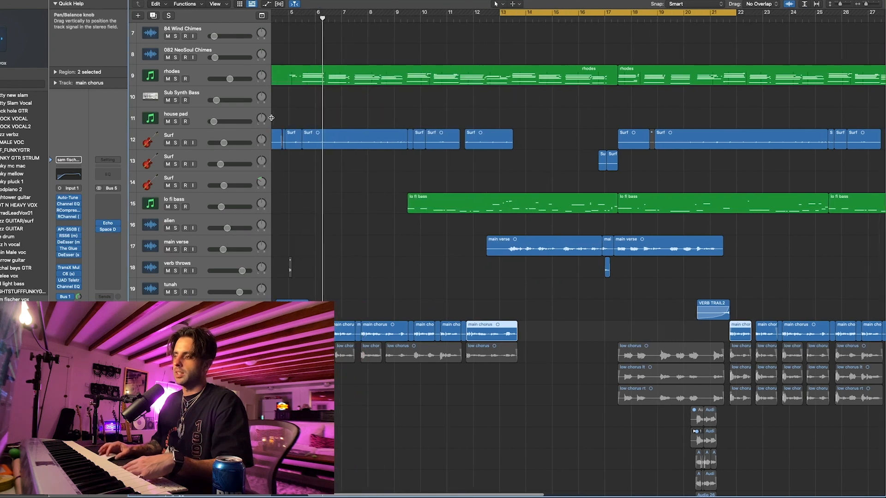
# Step: Solo the main chorus and replay it from about bar 6 to audition its Bus 4 delay and Bus 5 echo-reverb sends
pyautogui.hscroll(-5, 553, 185)
pyautogui.hotkey('ctrl', 's')
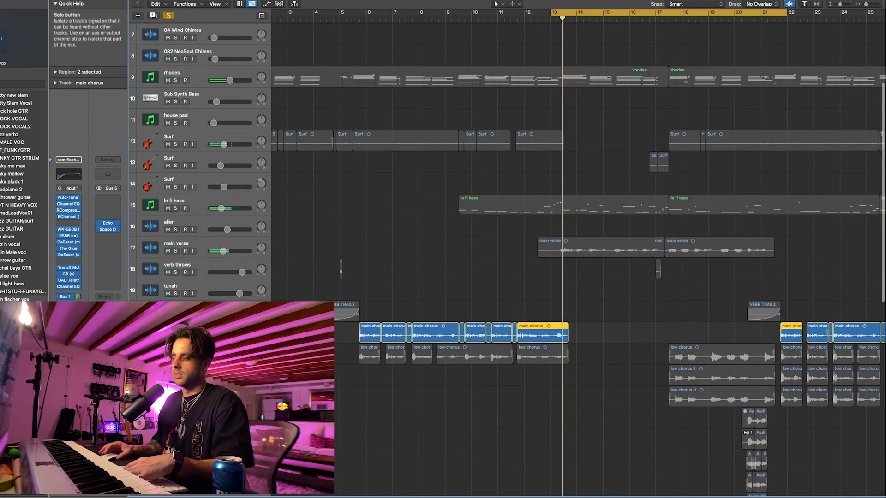
pyautogui.click(372, 21)
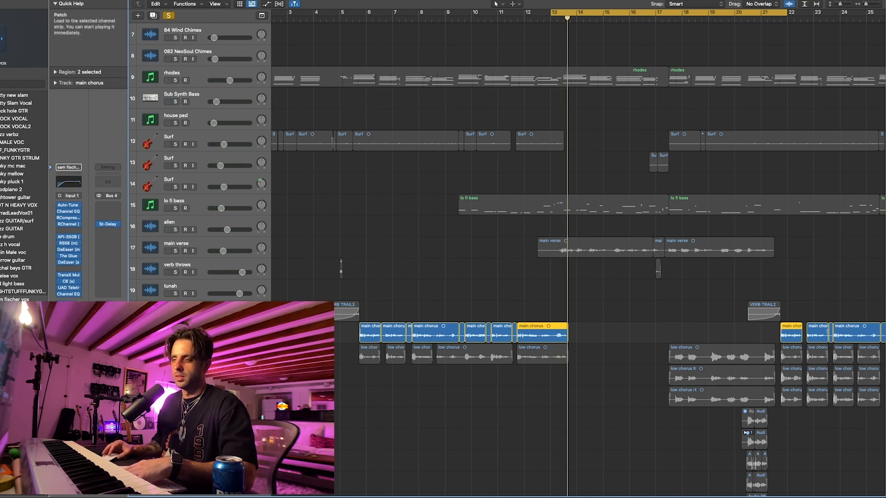
pyautogui.click(346, 19)
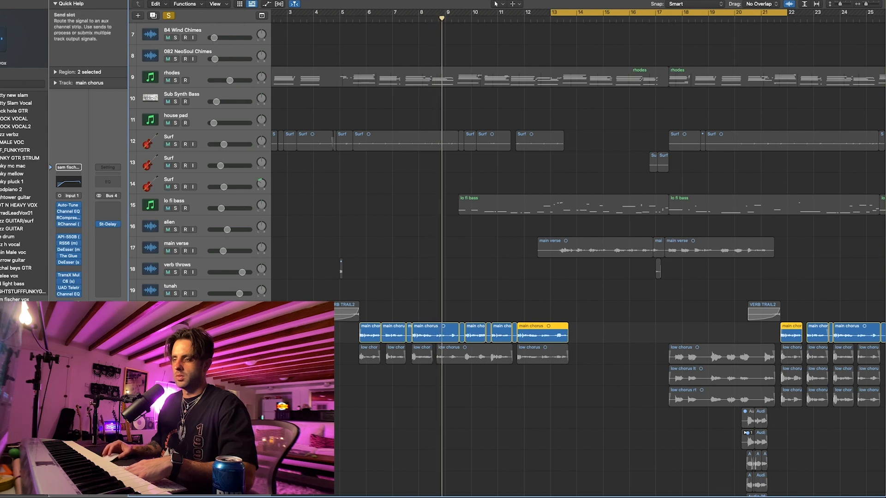
pyautogui.click(68, 320)
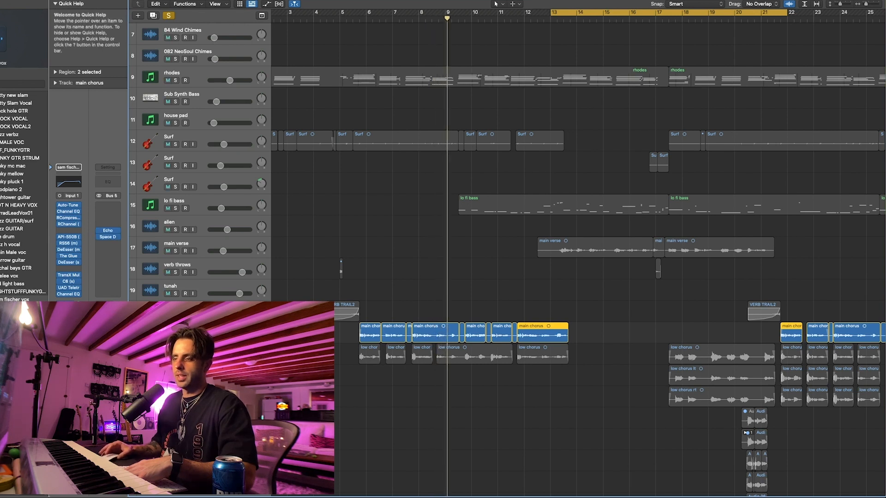
pyautogui.click(360, 21)
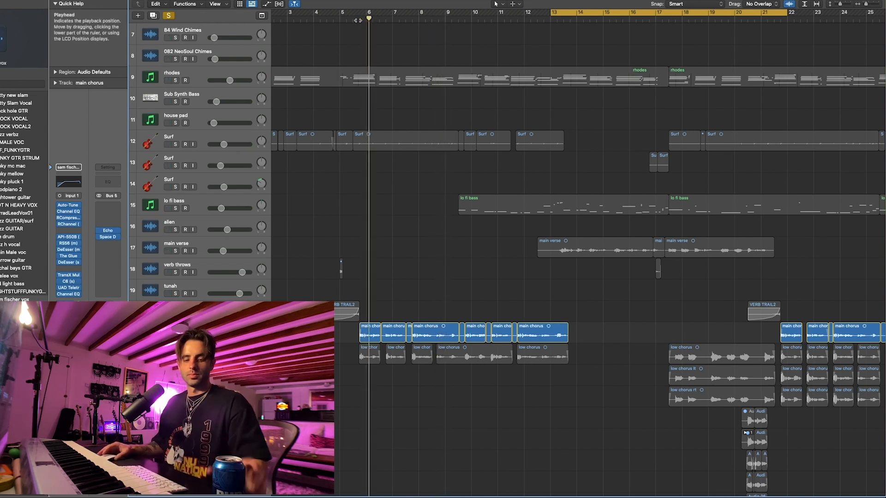
# Step: Inspect the Echo on Bus 5 and the Doubler4 on Bus 6, and close both plug-in windows
pyautogui.click(110, 231)
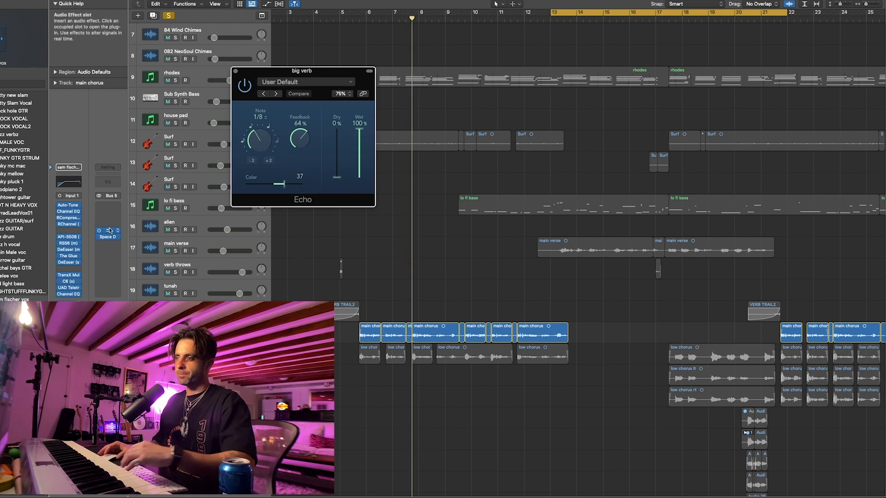
pyautogui.click(432, 275)
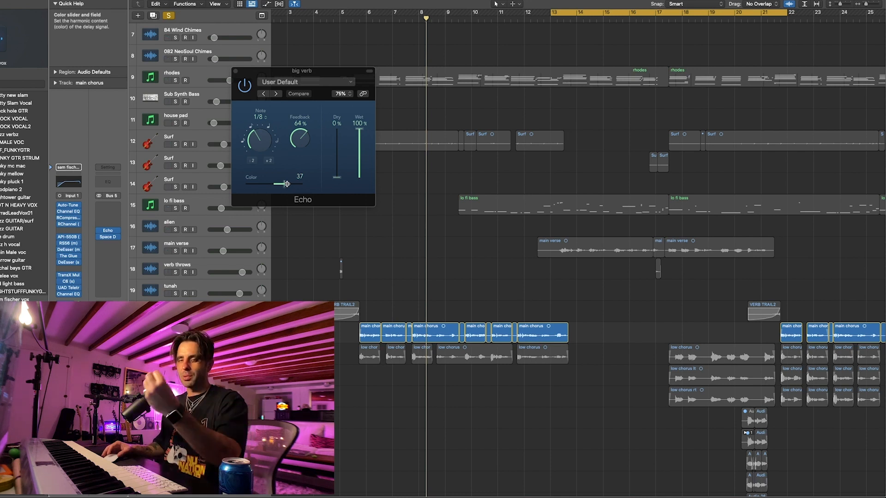
pyautogui.click(67, 318)
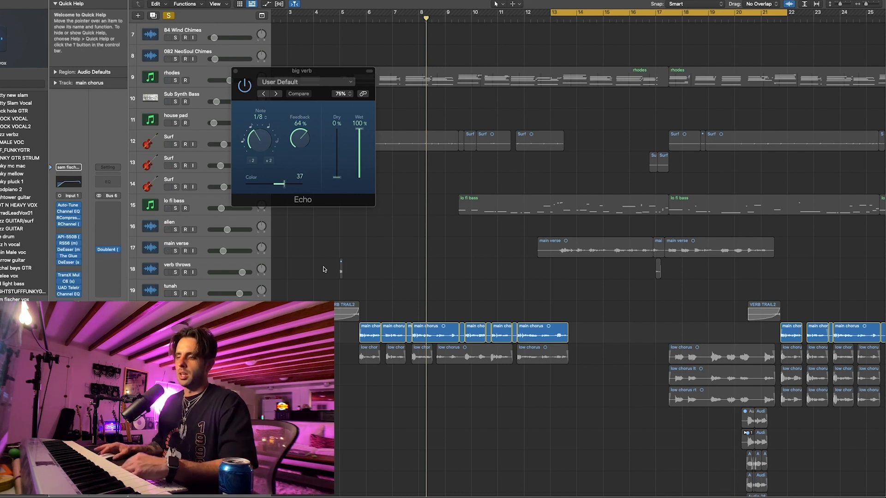
pyautogui.click(108, 249)
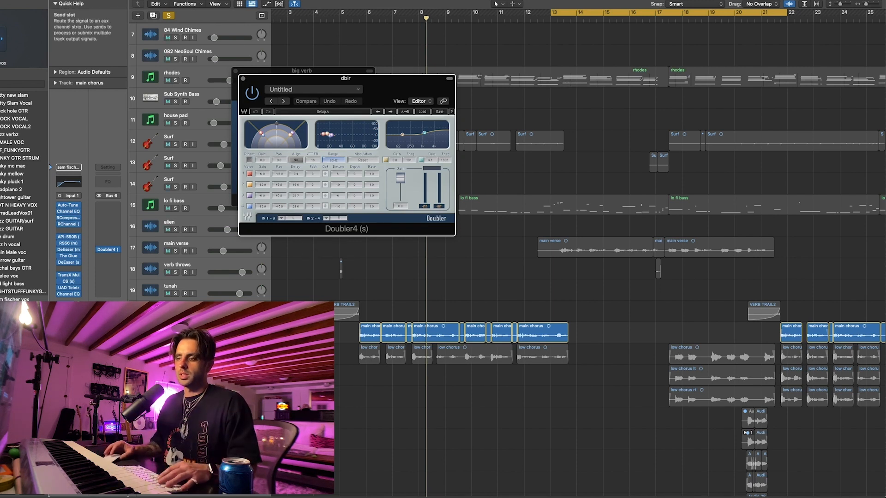
pyautogui.click(67, 325)
pyautogui.click(108, 250)
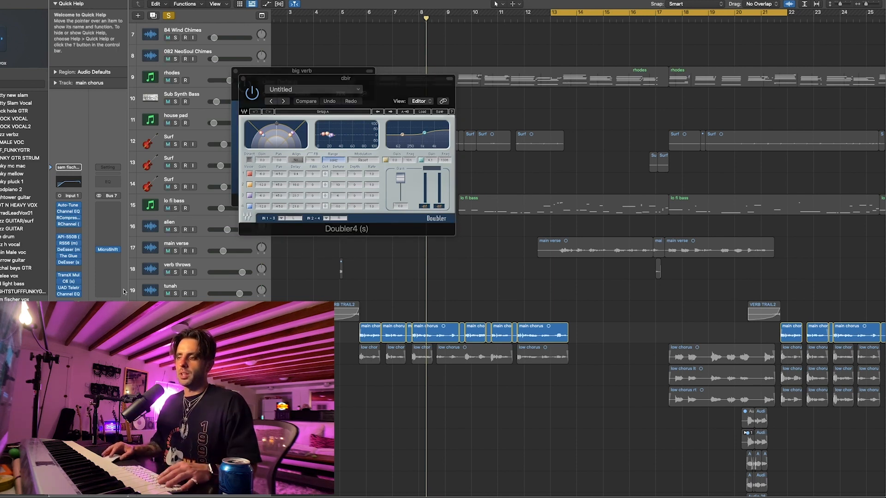
pyautogui.click(244, 78)
pyautogui.click(235, 71)
pyautogui.hscroll(-1, 356, 28)
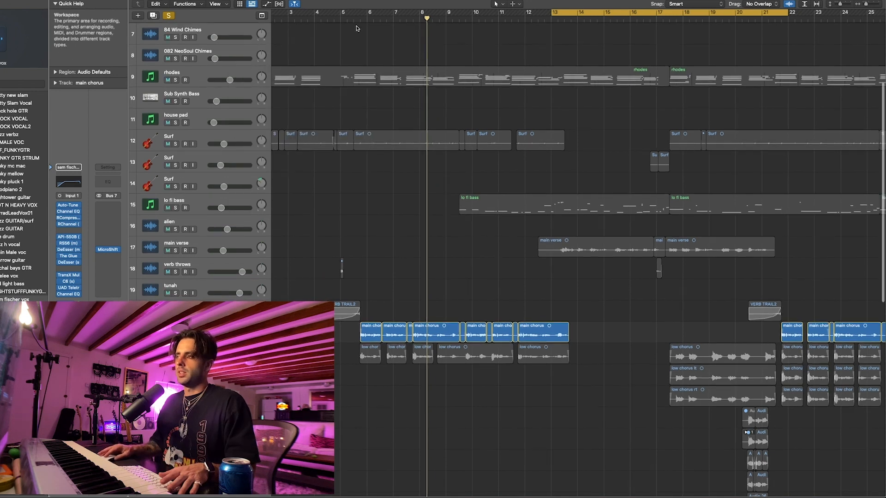
# Step: Cycle the soloed main chorus over about bars 6 to 14 and inspect the MicroShift on its Bus 7 send
pyautogui.press('super+u')
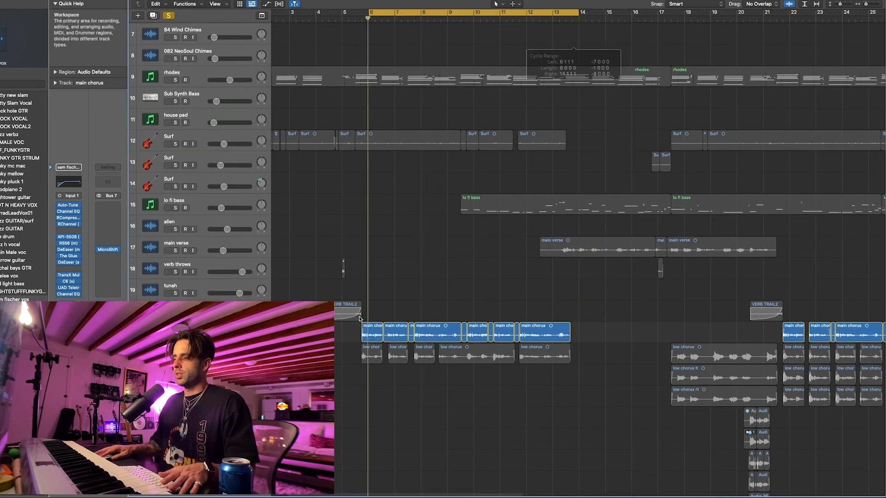
pyautogui.click(109, 253)
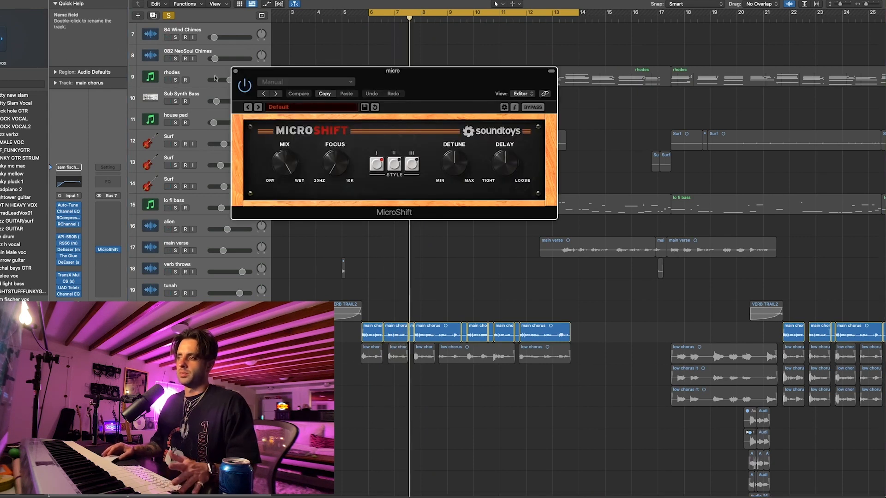
pyautogui.click(106, 250)
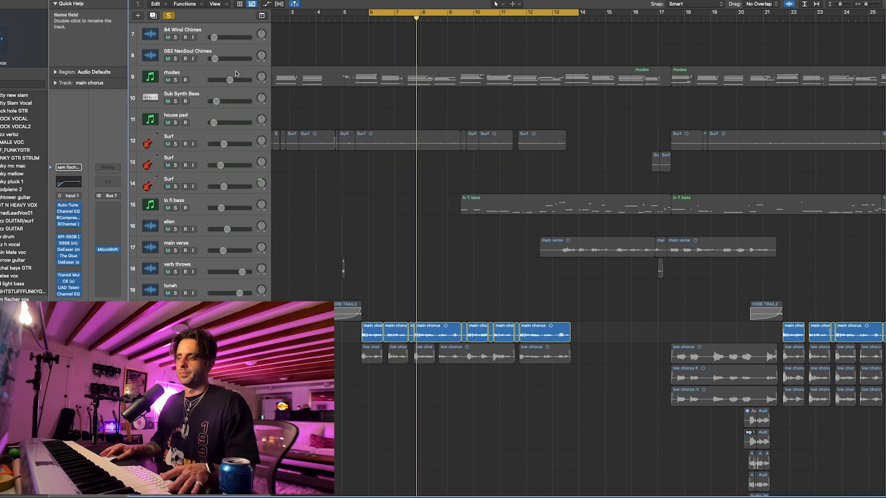
pyautogui.click(99, 250)
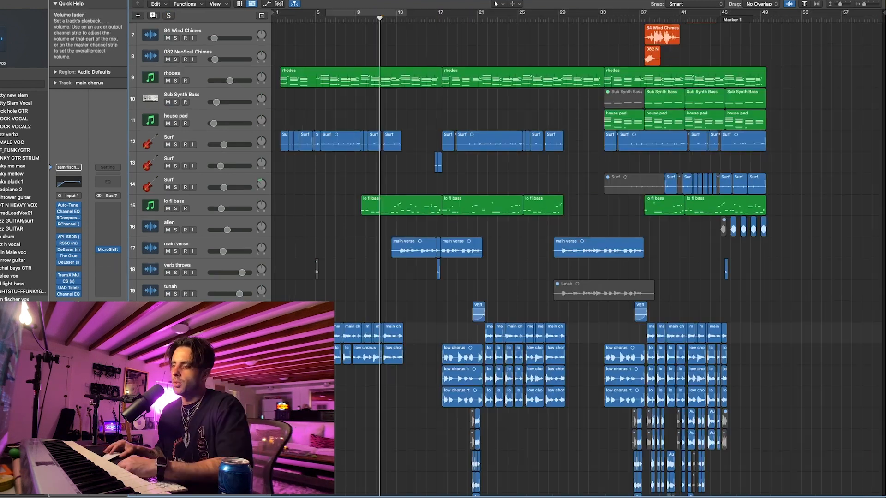
# Step: Select the low chorus track and audition its first chorus soloed in a cycle, then unsoloed within the full mix with cycling off
pyautogui.click(178, 352)
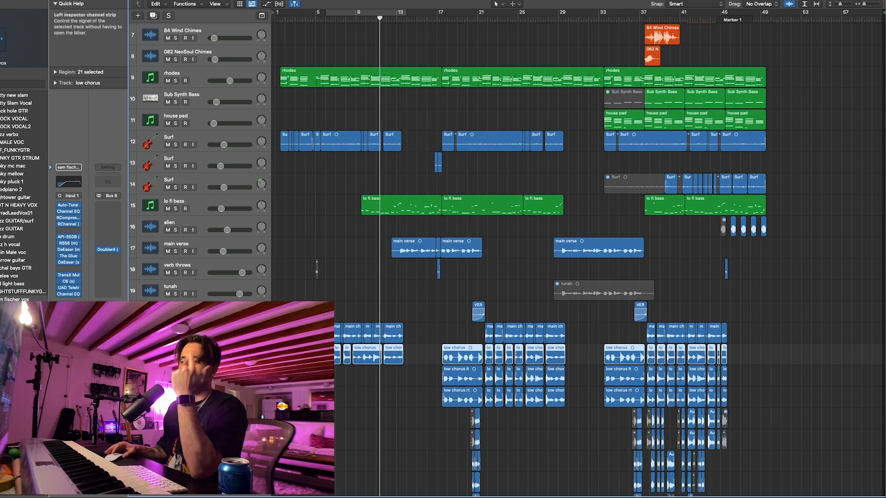
pyautogui.hotkey('ctrl', 's')
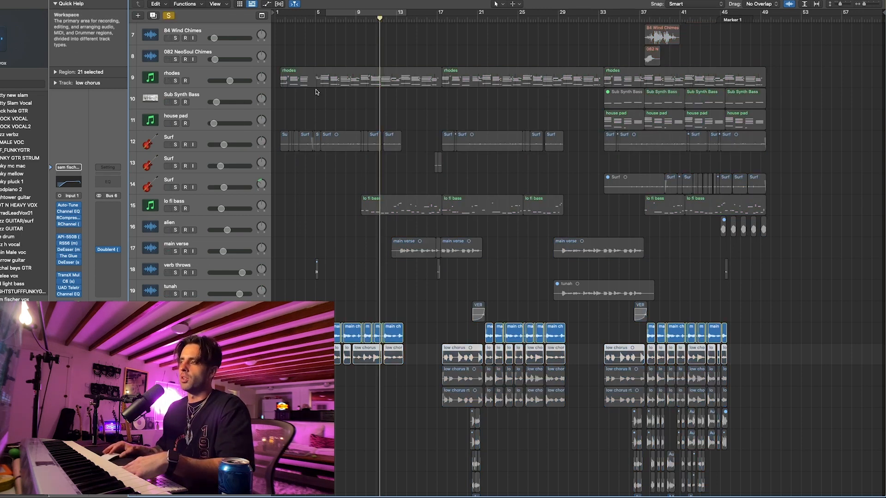
pyautogui.click(345, 13)
pyautogui.press('space')
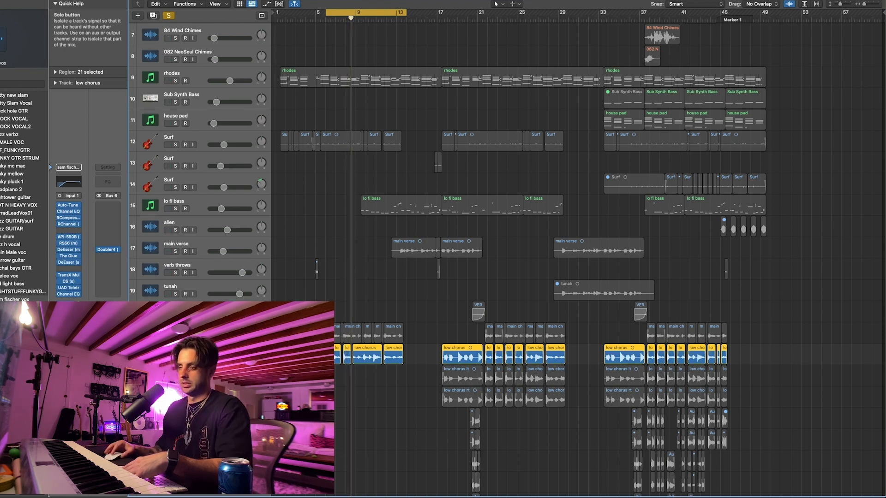
pyautogui.hotkey('ctrl', 's')
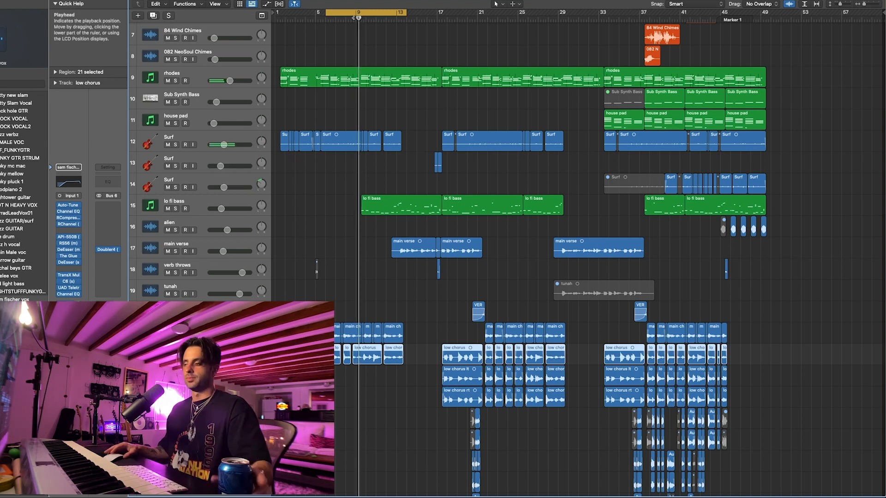
pyautogui.click(396, 14)
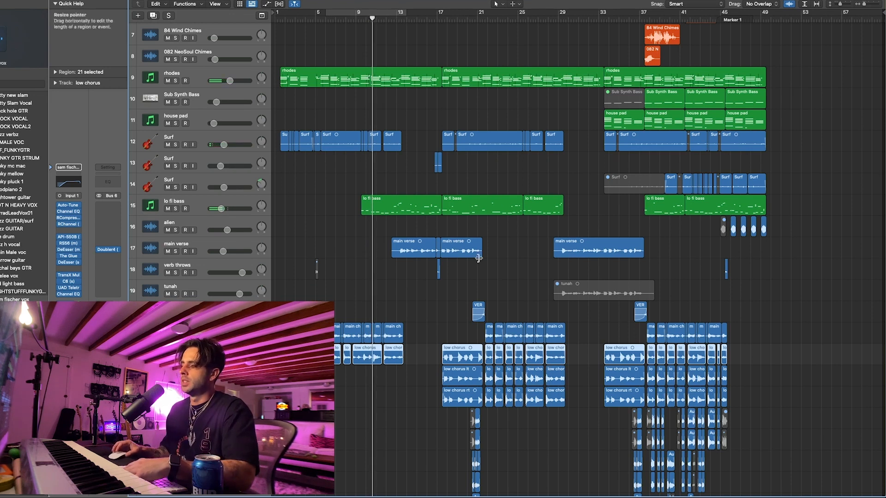
# Step: Set the cycle range from bar 17 to about bar 31 and play the second chorus section with all vocal layers
pyautogui.scroll(-15, 461, 168)
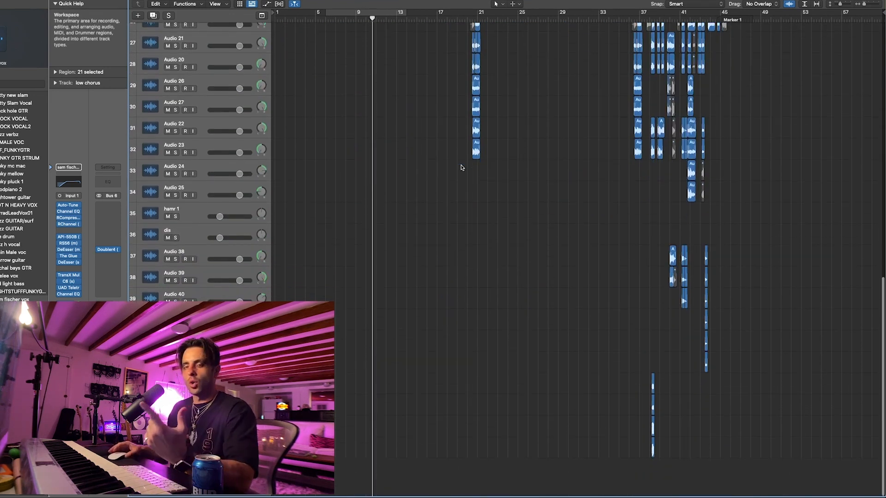
pyautogui.scroll(20, 461, 168)
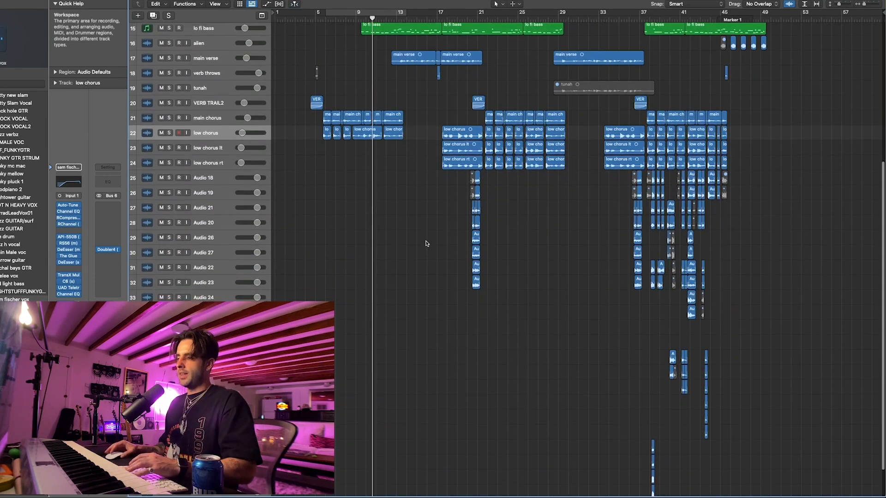
pyautogui.scroll(1, 427, 244)
pyautogui.moveTo(441, 15); pyautogui.dragTo(606, 19)
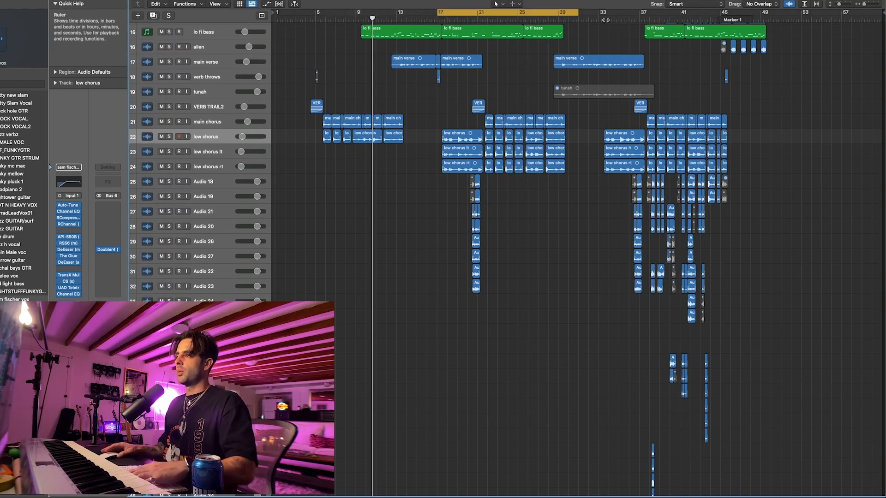
pyautogui.press('space')
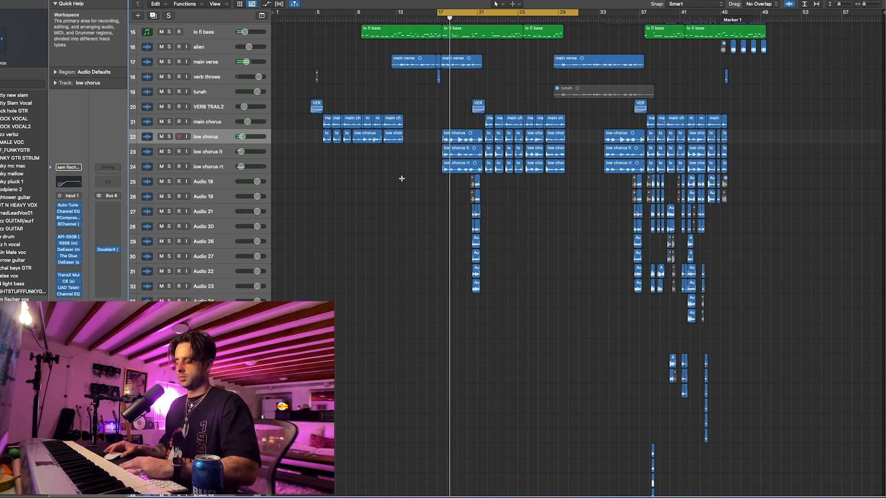
# Step: Move the cycle start to about bar 17.5, where the second section's low chorus regions begin, and audition that passage
pyautogui.press('super+Right')
pyautogui.press('super+Right')
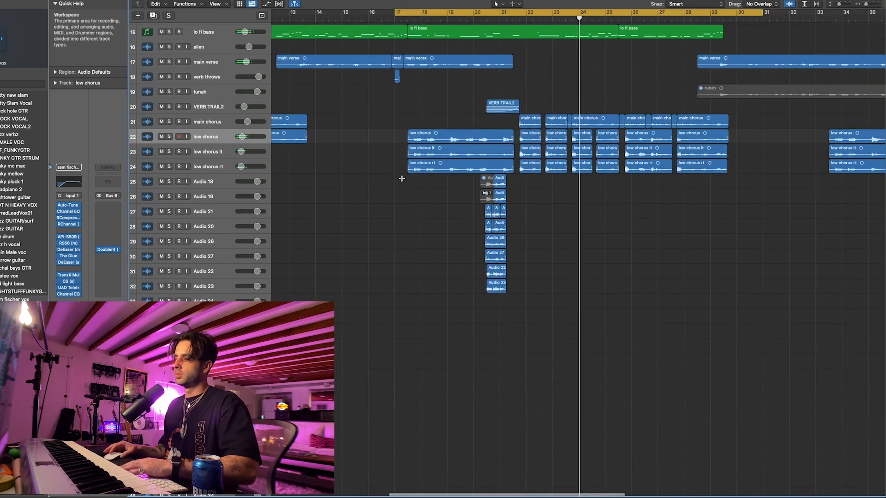
pyautogui.press('super+Right')
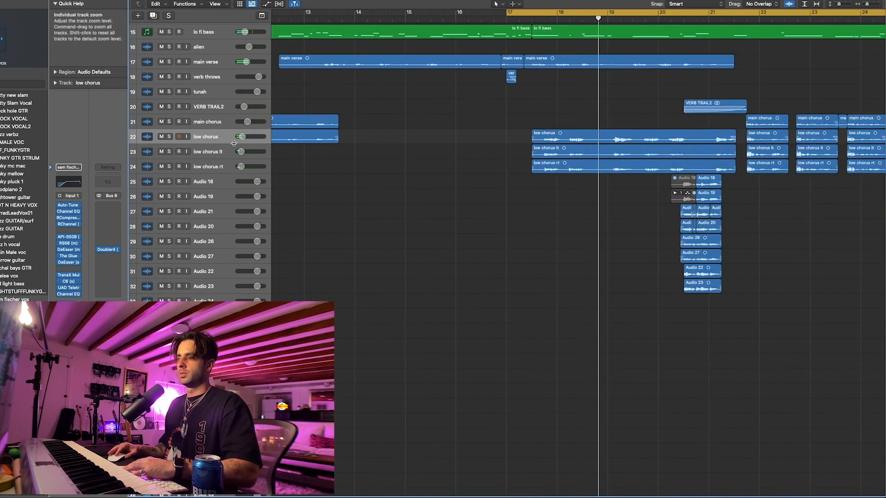
pyautogui.hscroll(5, 455, 170)
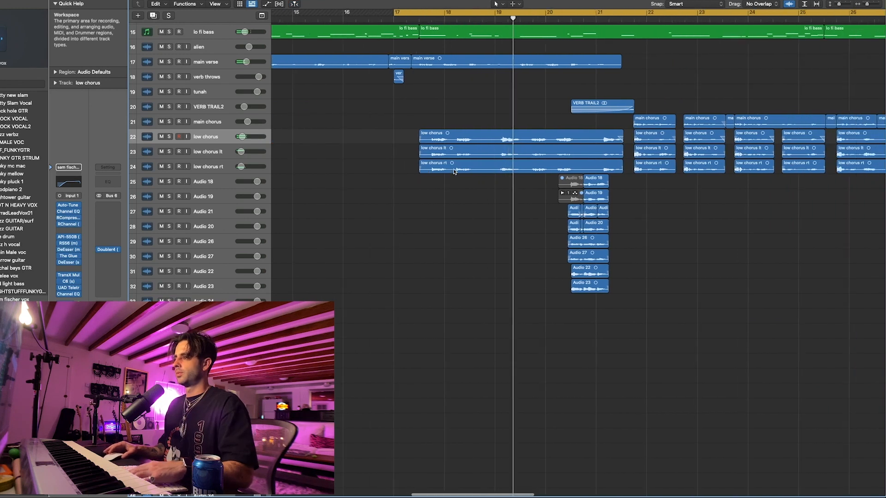
pyautogui.moveTo(395, 12); pyautogui.dragTo(419, 12)
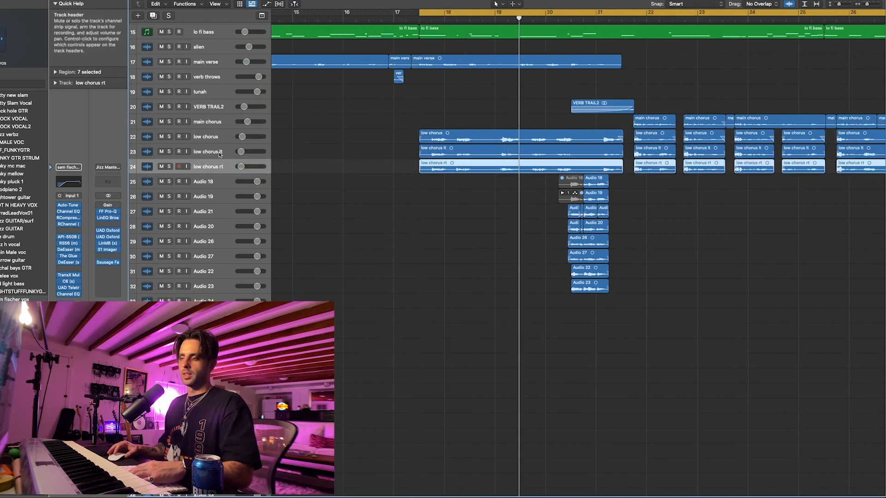
# Step: Select the low chorus track, inspect its API-550B equalizer with the Lead Vox preset, and close the plug-in window
pyautogui.click(217, 137)
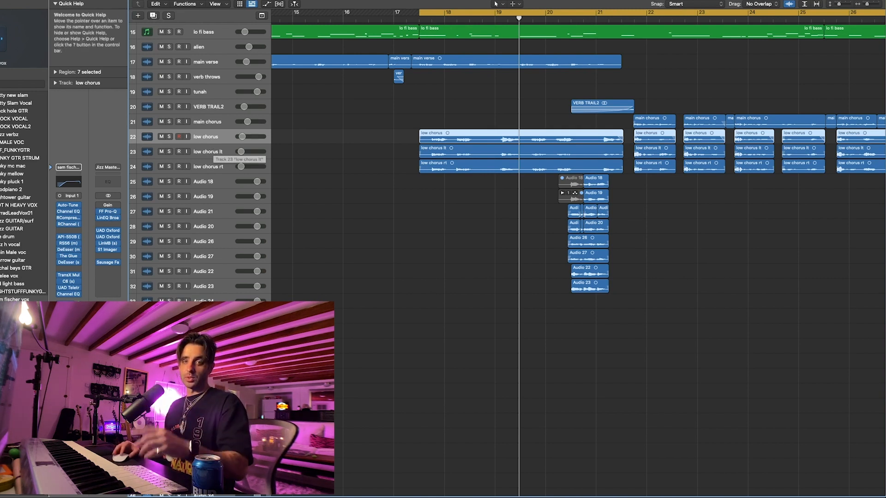
pyautogui.click(408, 170)
pyautogui.scroll(-10, 408, 167)
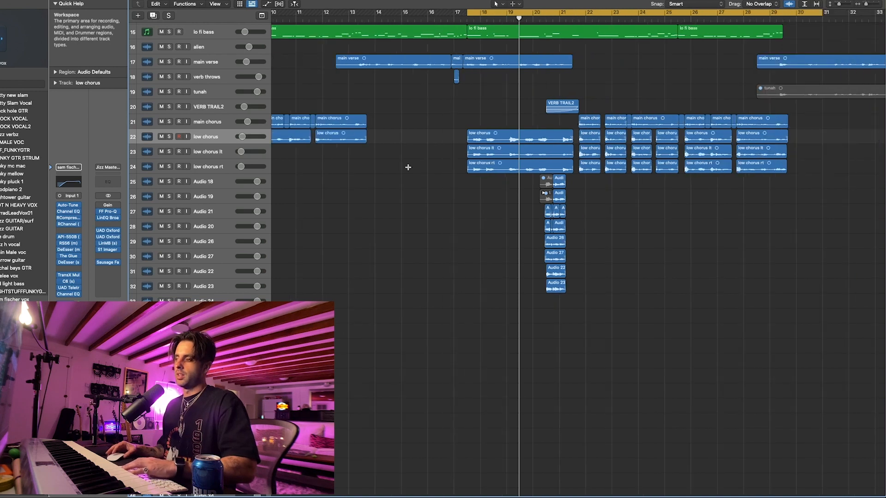
pyautogui.scroll(-5, 408, 170)
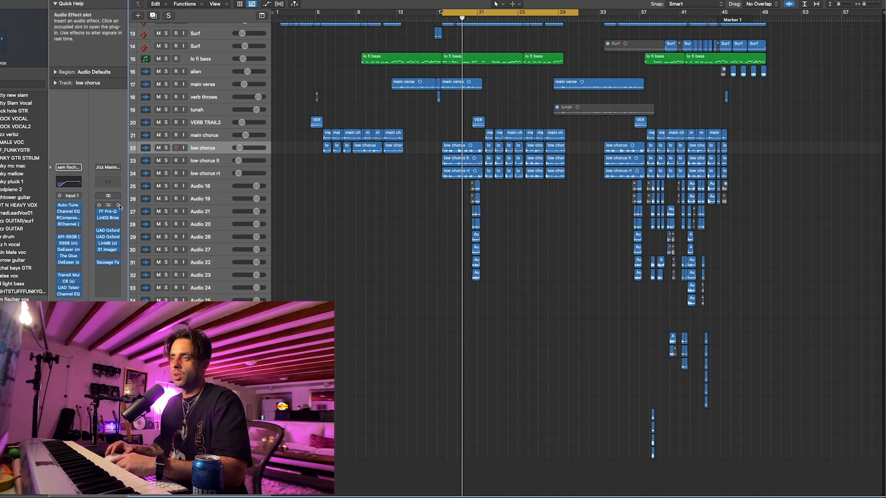
pyautogui.click(69, 238)
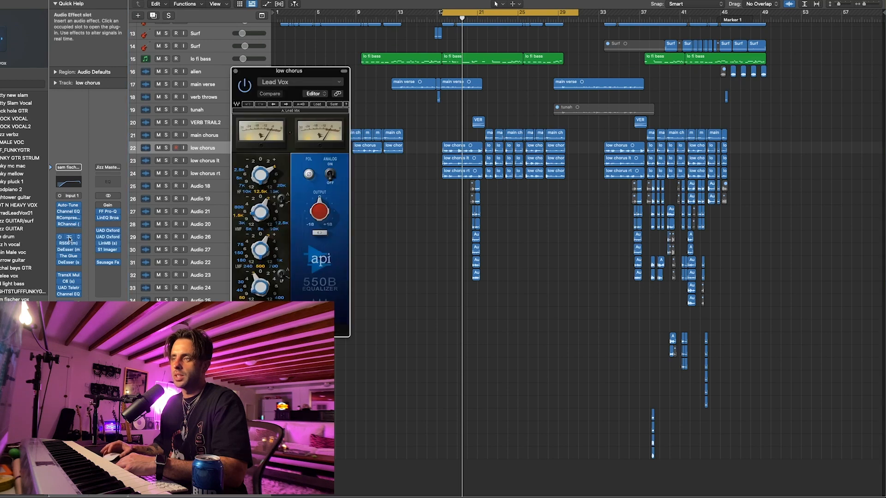
pyautogui.click(235, 72)
# Step: Turn cycling off and audition low chorus, low chorus lt and low chorus rt soloed together, then unsolo them within the full mix
pyautogui.press('super+Right')
pyautogui.press('super+Right')
pyautogui.press('super+Right')
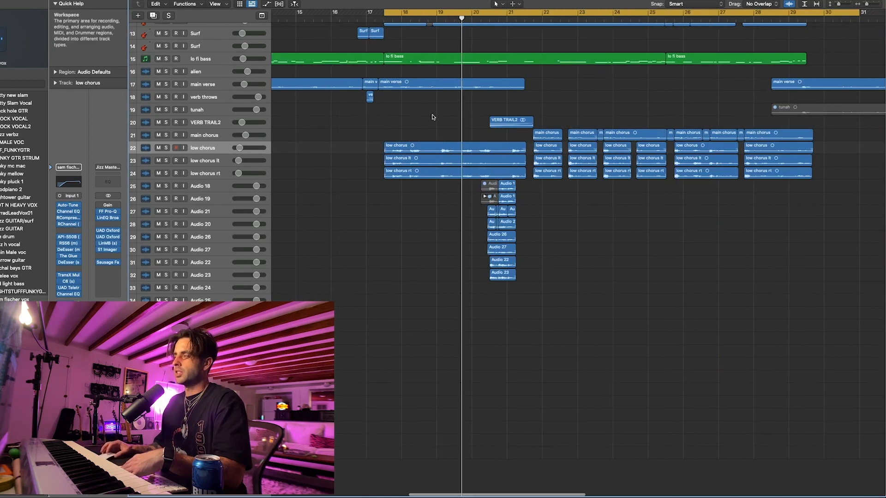
pyautogui.hscroll(1, 432, 116)
pyautogui.click(417, 12)
pyautogui.press('space')
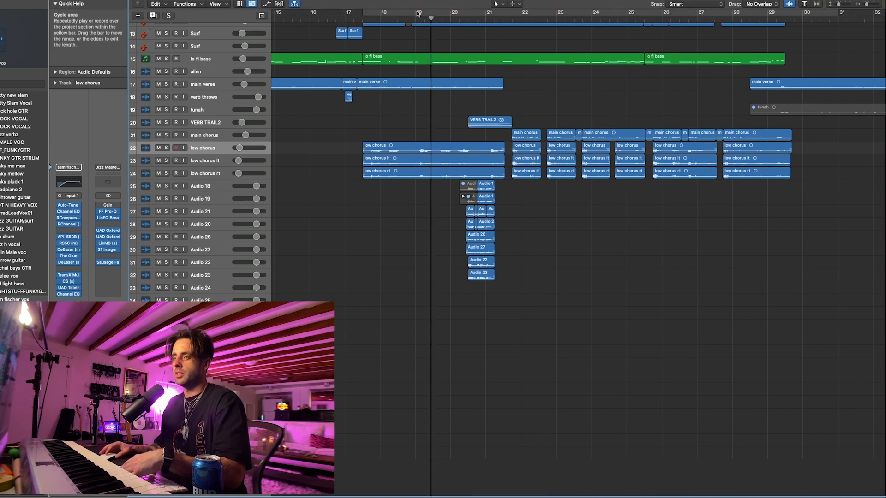
pyautogui.moveTo(166, 147); pyautogui.dragTo(166, 173)
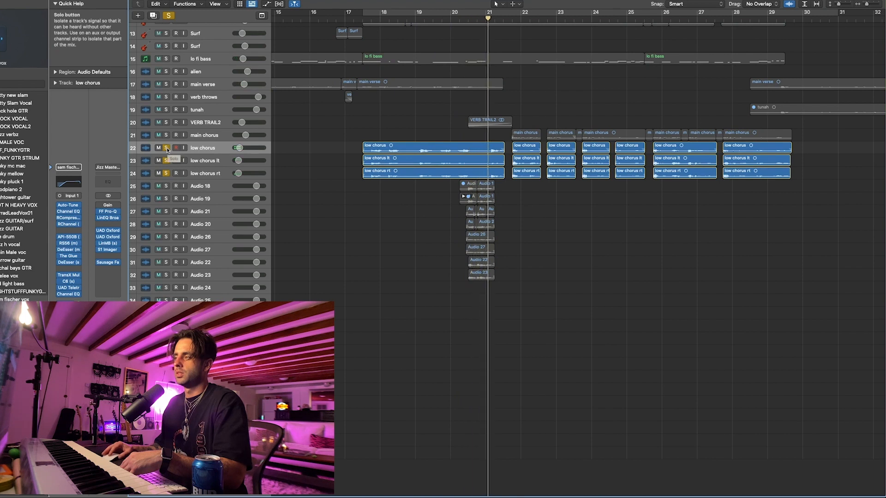
pyautogui.moveTo(167, 147); pyautogui.dragTo(166, 174)
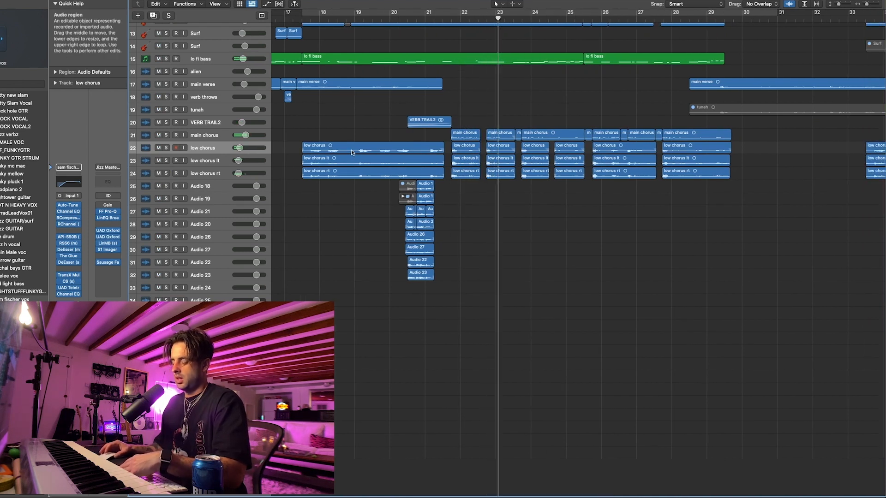
# Step: Cycle about bars 20 to 22, audition the tracks from low chorus through Audio 23 soloed, and clear all solos
pyautogui.press('super+Left')
pyautogui.press('super+Left')
pyautogui.hscroll(1, 351, 152)
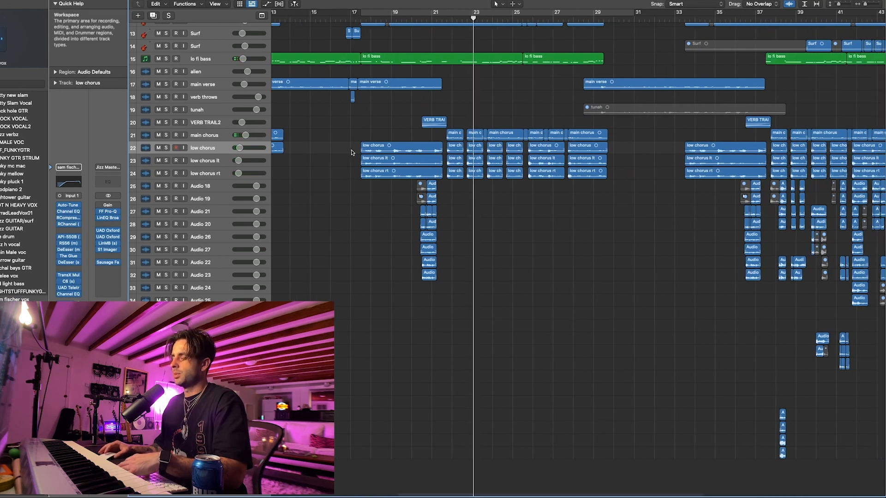
pyautogui.hscroll(5, 351, 153)
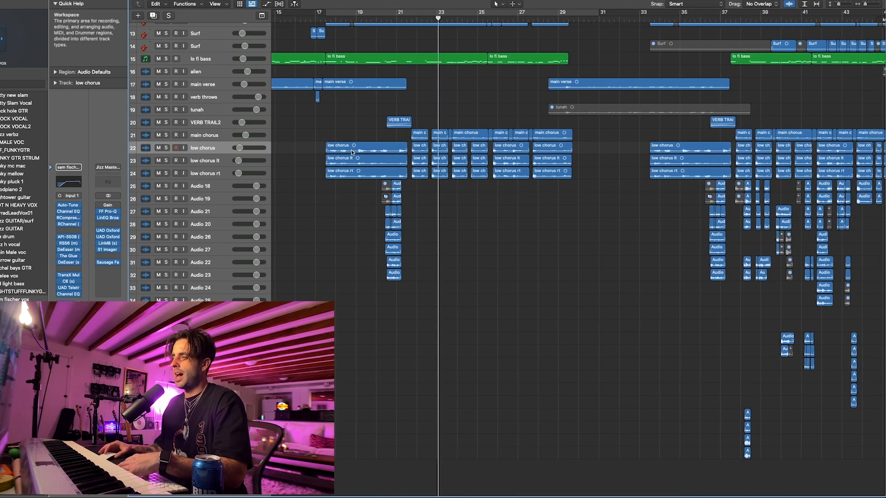
pyautogui.hscroll(2, 351, 150)
pyautogui.hscroll(3, 350, 149)
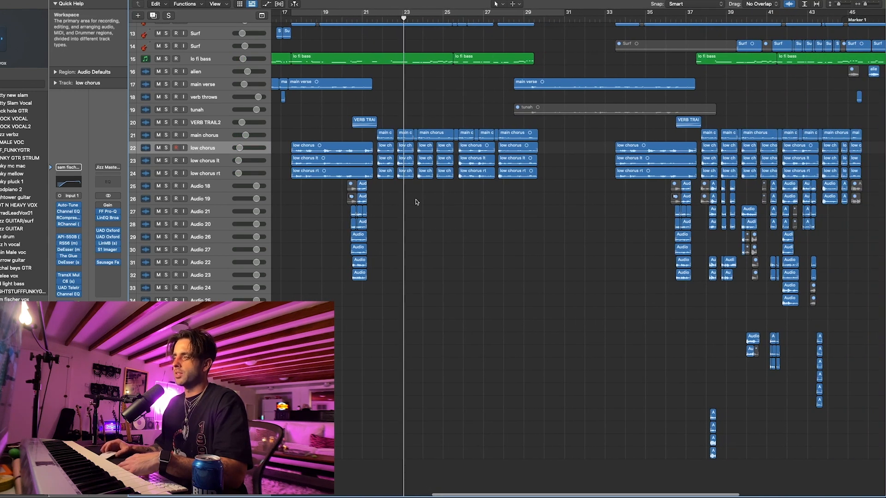
pyautogui.moveTo(350, 12); pyautogui.dragTo(382, 12)
pyautogui.press('space')
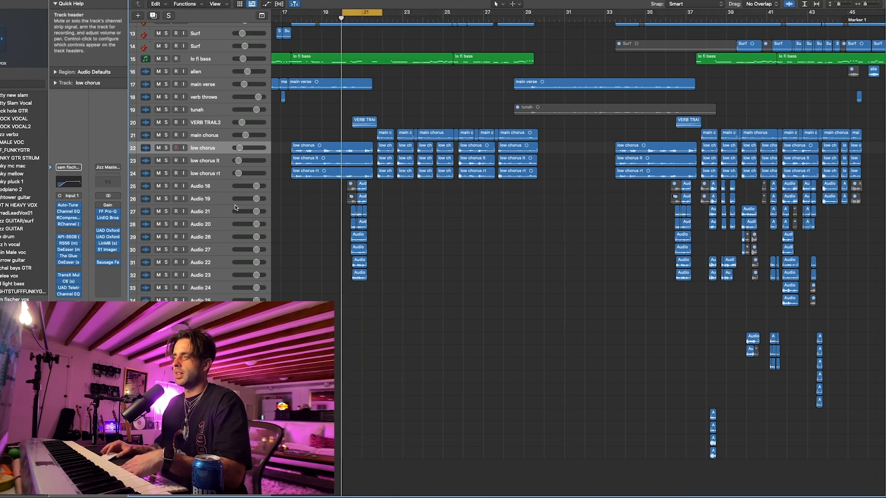
pyautogui.moveTo(166, 148); pyautogui.dragTo(166, 276)
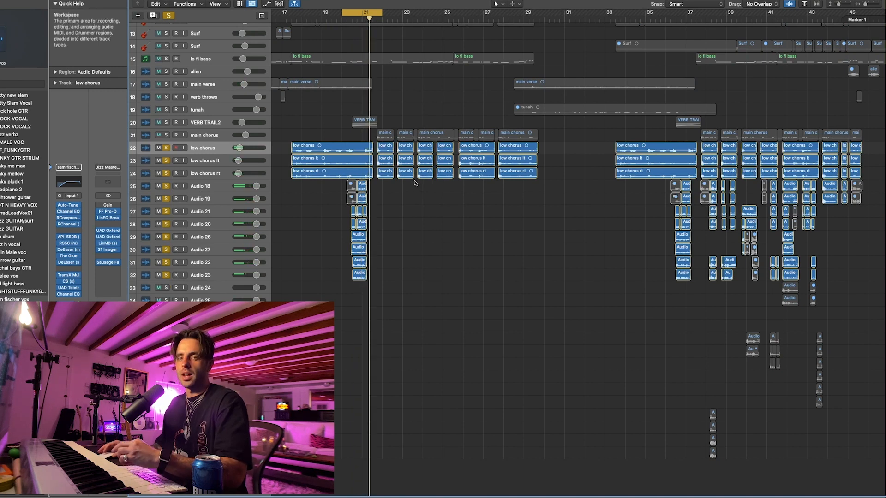
pyautogui.press('space')
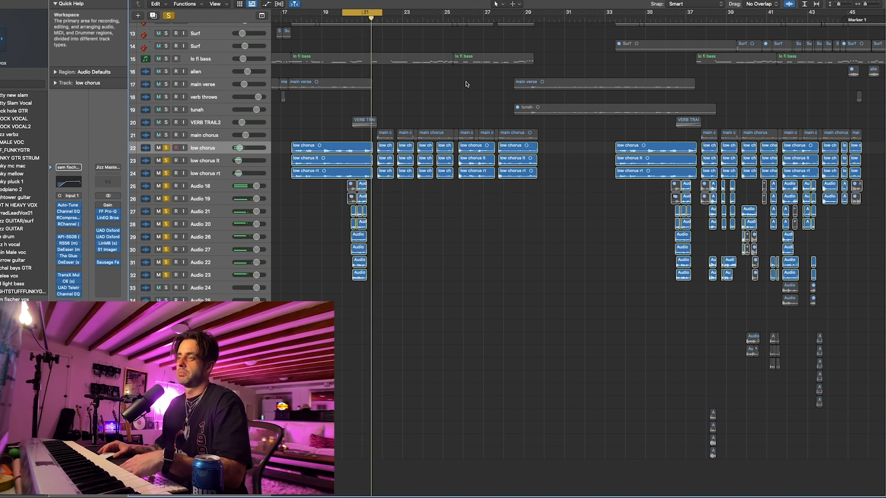
pyautogui.click(169, 16)
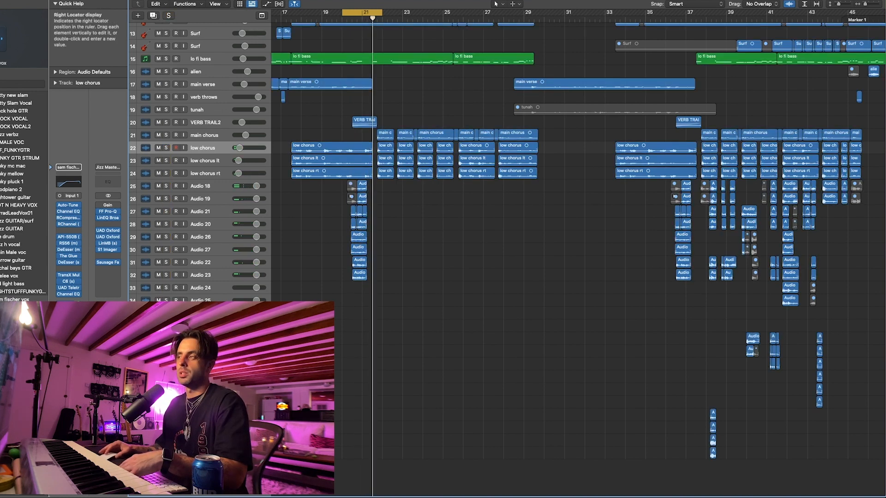
# Step: Turn cycling off and play from about bar 20 to hear the stacked vocal layers within the full mix
pyautogui.click(365, 13)
pyautogui.click(342, 18)
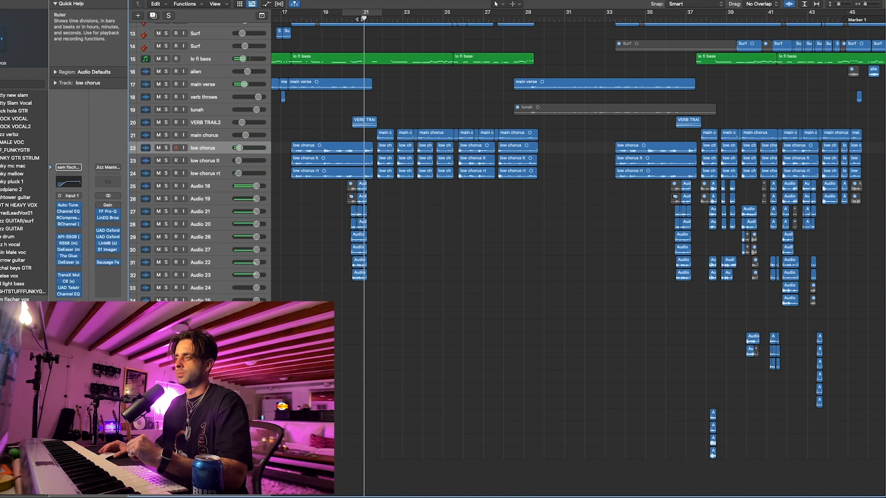
pyautogui.hscroll(1, 363, 18)
pyautogui.press('super+Left')
pyautogui.hscroll(-5, 389, 64)
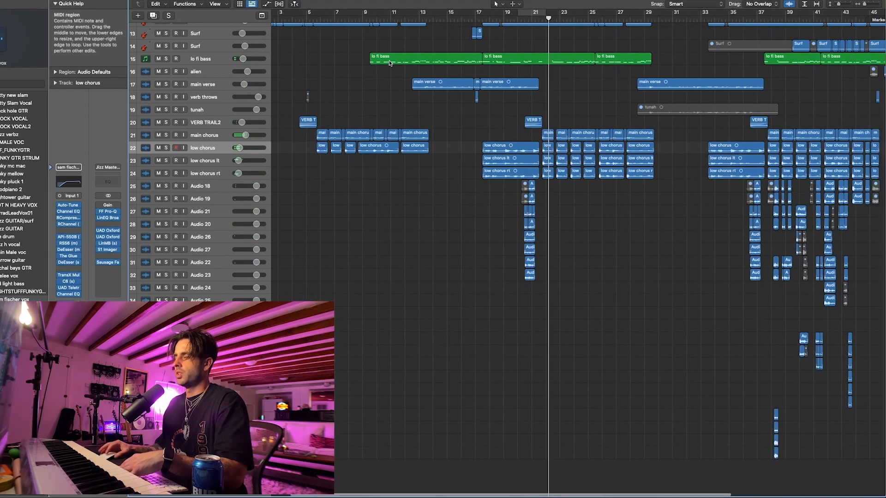
pyautogui.hscroll(1, 389, 63)
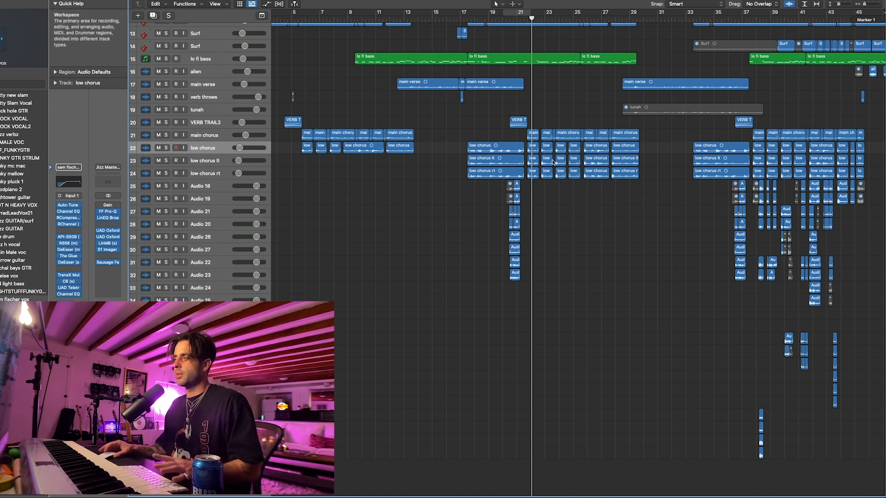
pyautogui.hscroll(5, 553, 163)
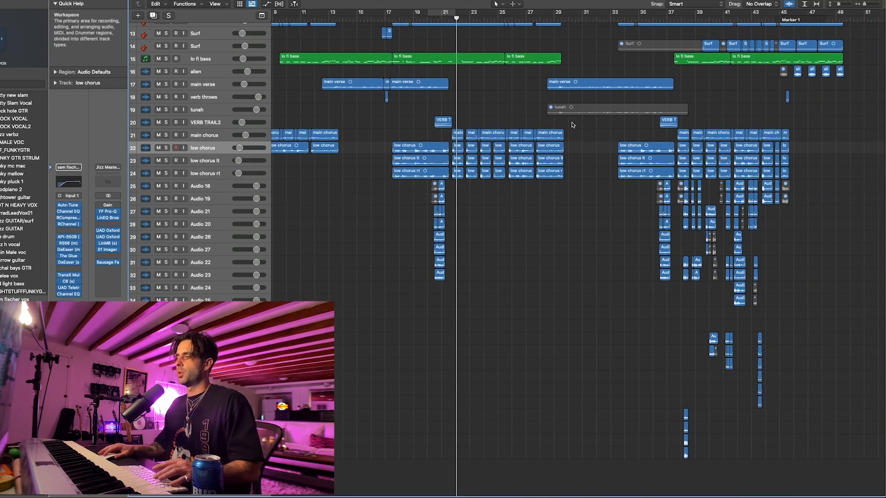
# Step: Select the second chorus's short main chorus and low chorus regions, and play from about bar 29 into the following verse
pyautogui.moveTo(572, 124); pyautogui.dragTo(458, 148)
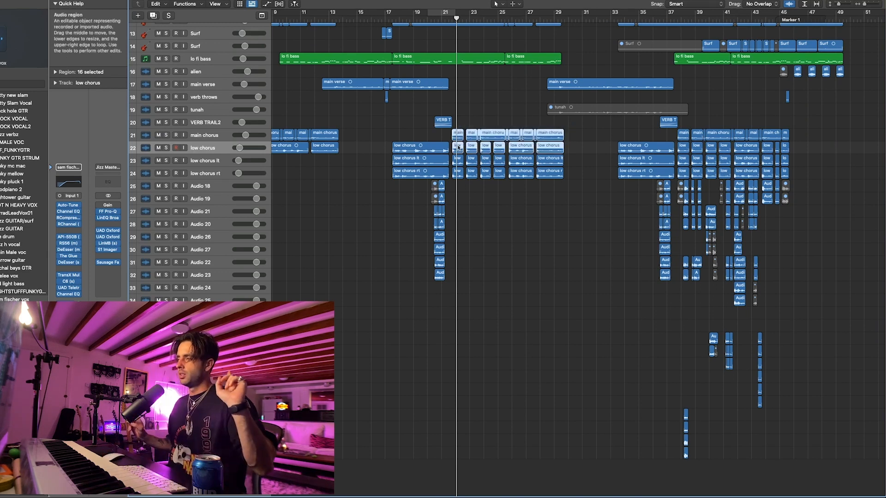
pyautogui.hscroll(2, 458, 148)
pyautogui.click(527, 19)
pyautogui.press('space')
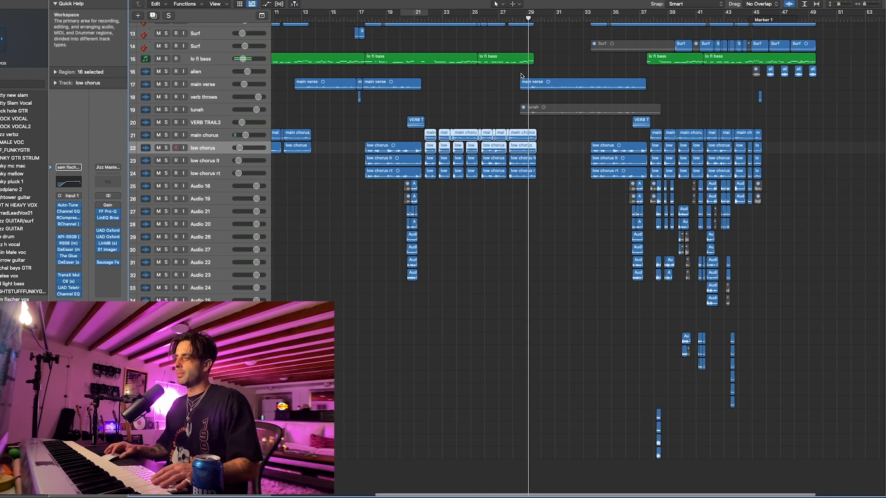
pyautogui.hscroll(2, 521, 79)
pyautogui.hscroll(1, 523, 79)
pyautogui.hscroll(1, 523, 80)
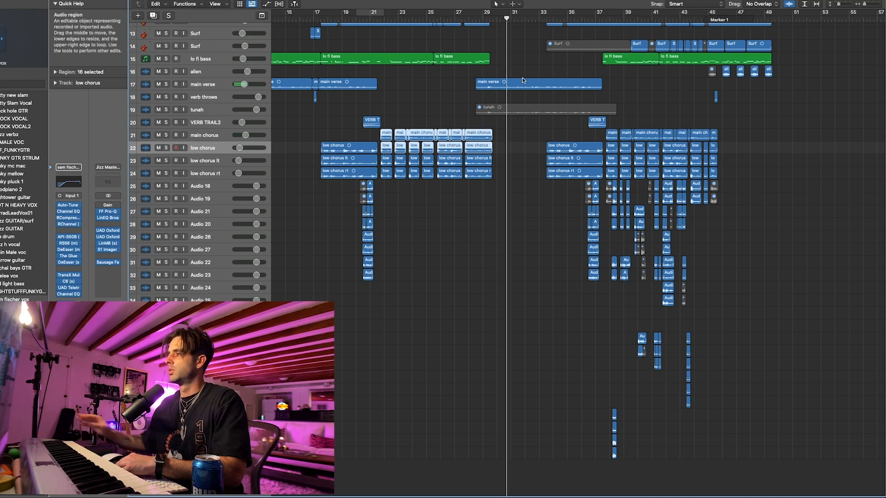
# Step: Audition the Audio 14 percussion track soloed, inspect its Channel EQ low-pass curve, close the plug-in, and unsolo the track
pyautogui.scroll(5, 523, 81)
pyautogui.scroll(3, 523, 79)
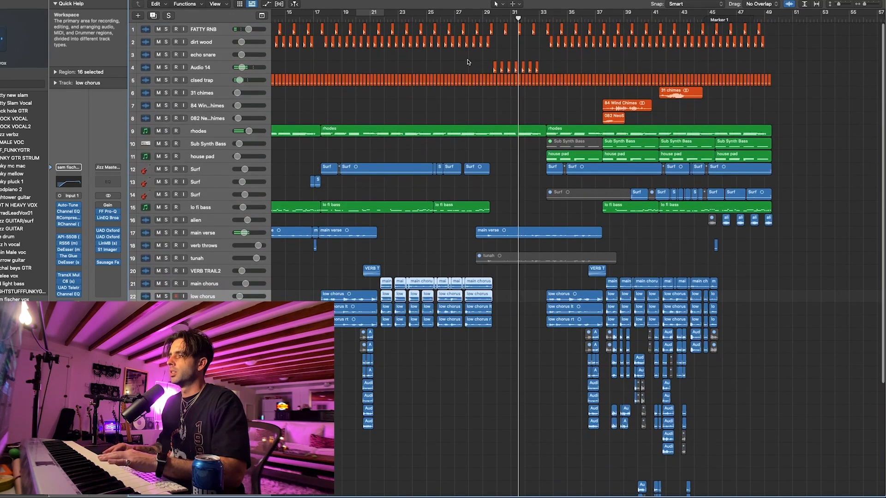
pyautogui.click(166, 80)
pyautogui.click(166, 80)
pyautogui.click(166, 68)
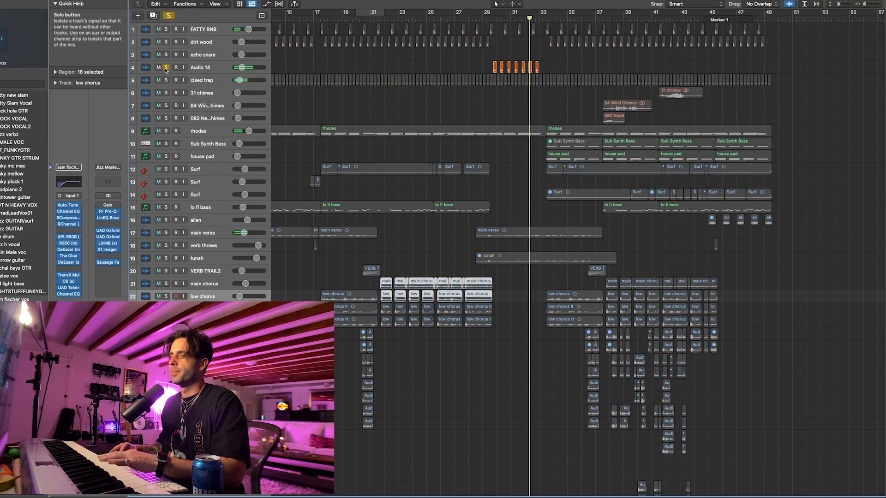
pyautogui.click(212, 68)
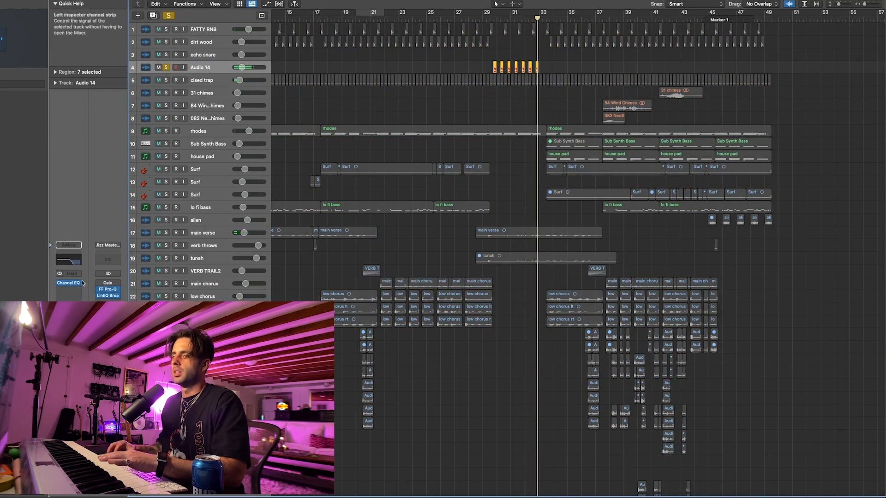
pyautogui.click(69, 260)
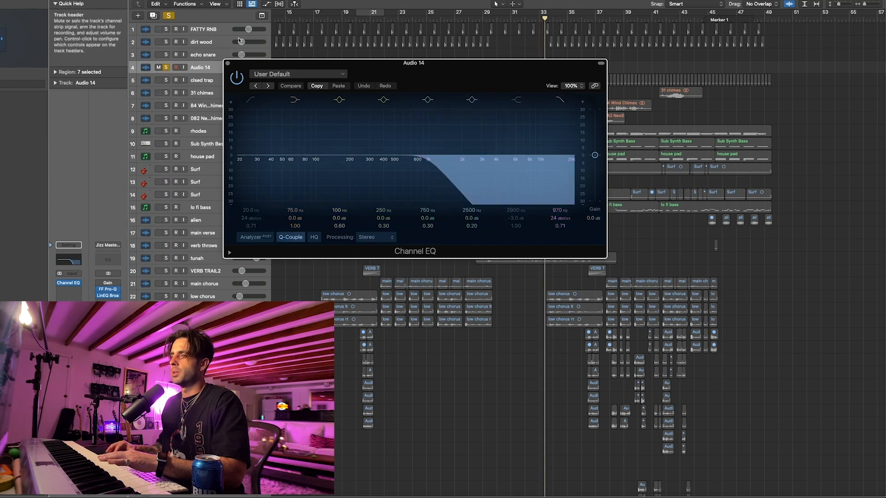
pyautogui.click(227, 64)
pyautogui.click(166, 67)
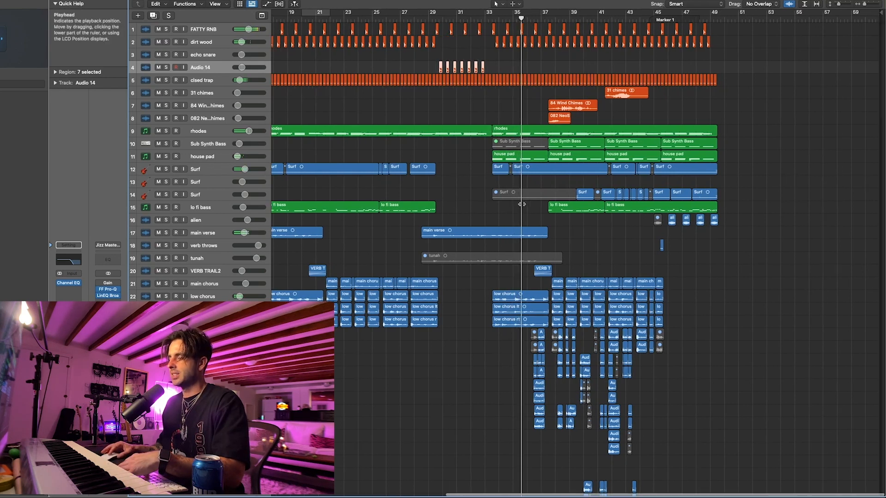
# Step: Audition the VERB TRAIL2 track soloed around bar 37, and unsolo it to hear the final chorus in the full mix
pyautogui.scroll(-1, 522, 204)
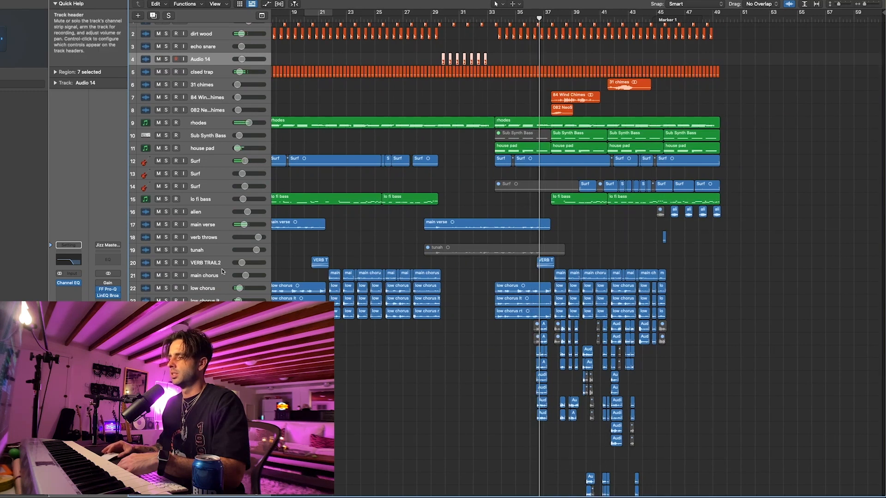
pyautogui.click(166, 263)
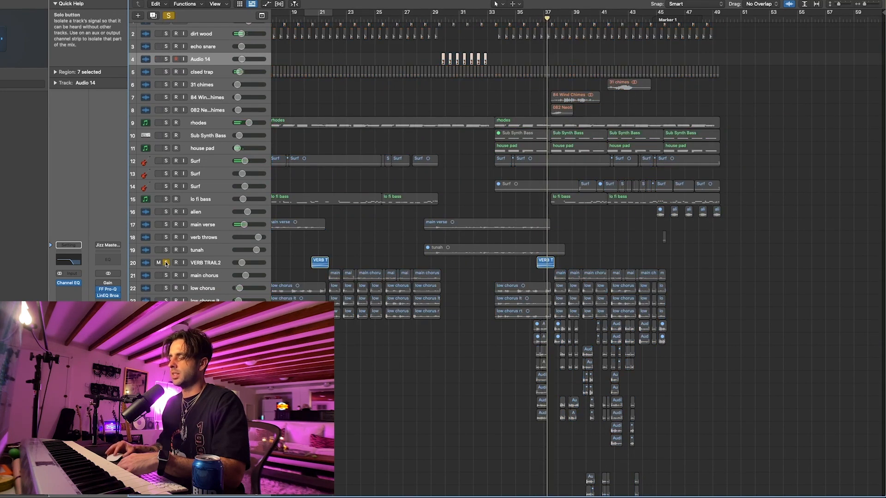
pyautogui.click(166, 263)
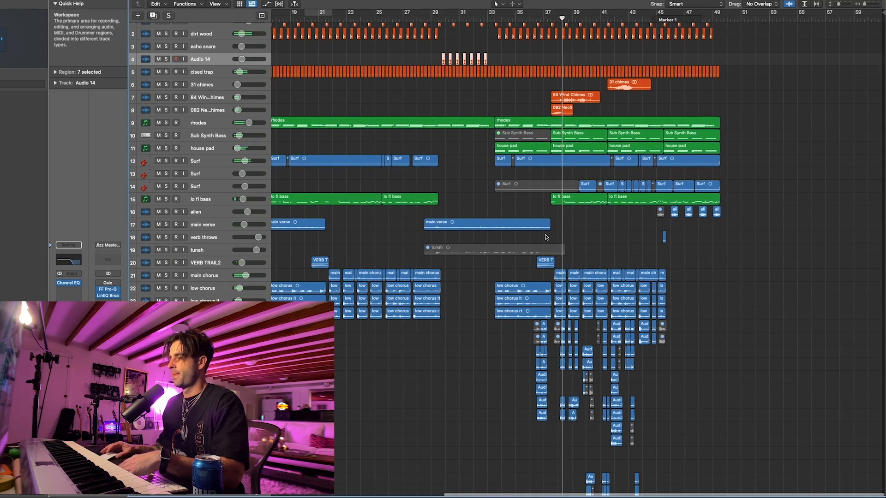
pyautogui.scroll(-8, 583, 235)
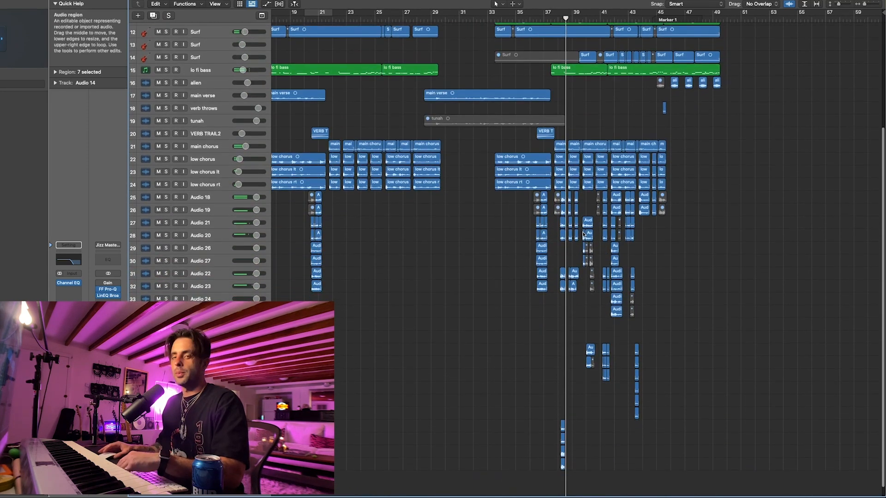
# Step: Play the final chorus from about bar 38 and solo every vocal track from main chorus down to the lowest stacked audio layer
pyautogui.scroll(-1, 584, 234)
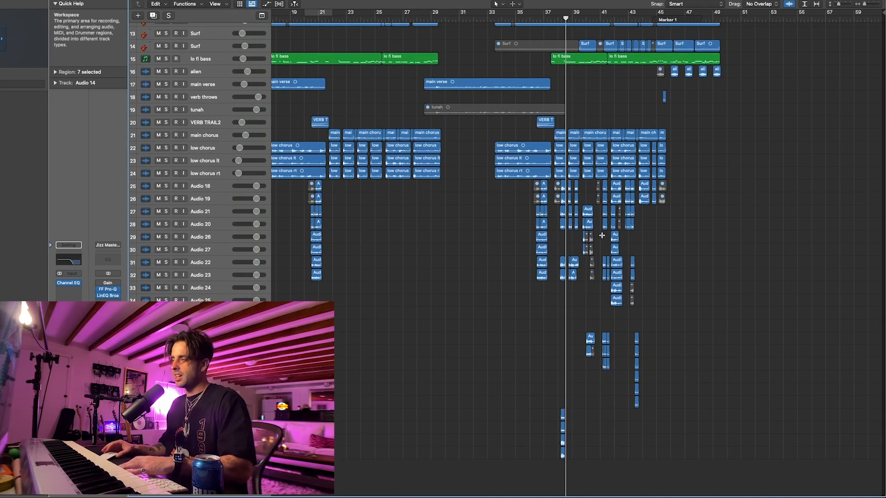
pyautogui.scroll(5, 591, 226)
pyautogui.click(419, 21)
pyautogui.press('space')
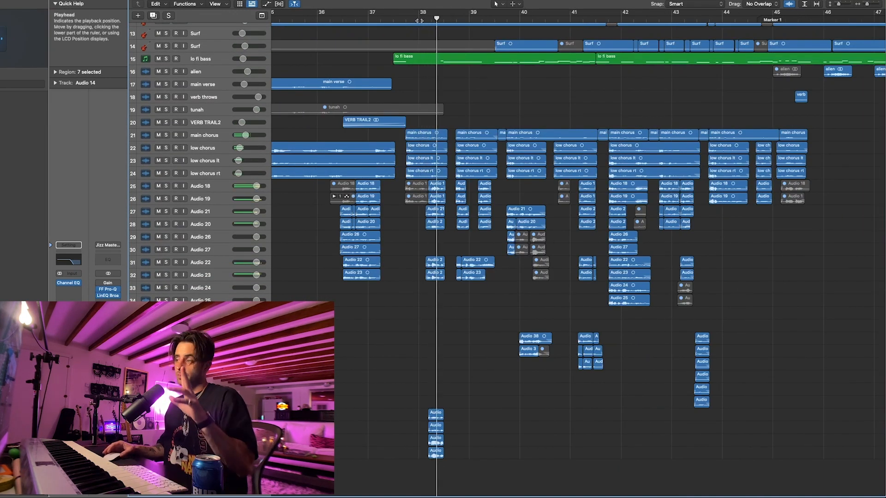
pyautogui.click(205, 138)
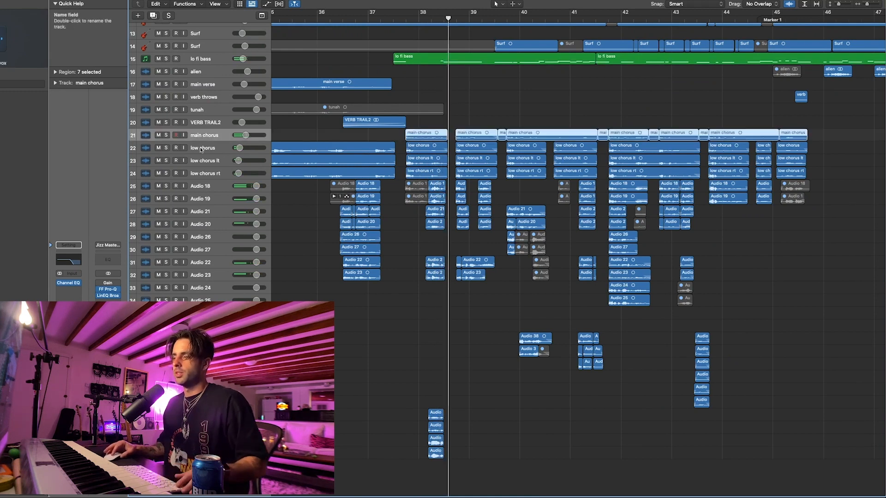
pyautogui.keyDown('shift'); pyautogui.click(198, 454); pyautogui.keyUp('shift')
pyautogui.click(166, 453)
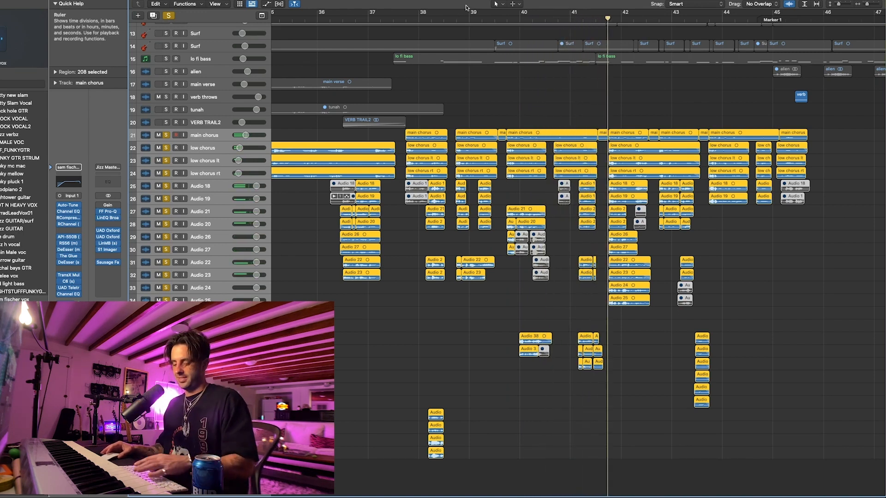
# Step: Examine the soloed vocal layers' regions up close through the final chorus up to about bar 45, ending with a wider overview
pyautogui.press('super+Down')
pyautogui.press('super+Down')
pyautogui.press('super+Down')
pyautogui.press('super+Down')
pyautogui.press('super+Down')
pyautogui.press('super+Down')
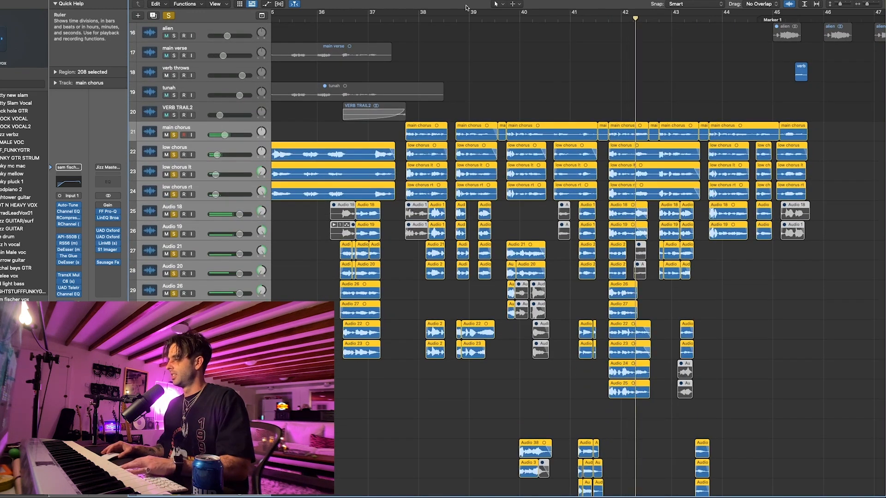
pyautogui.press('super+Right')
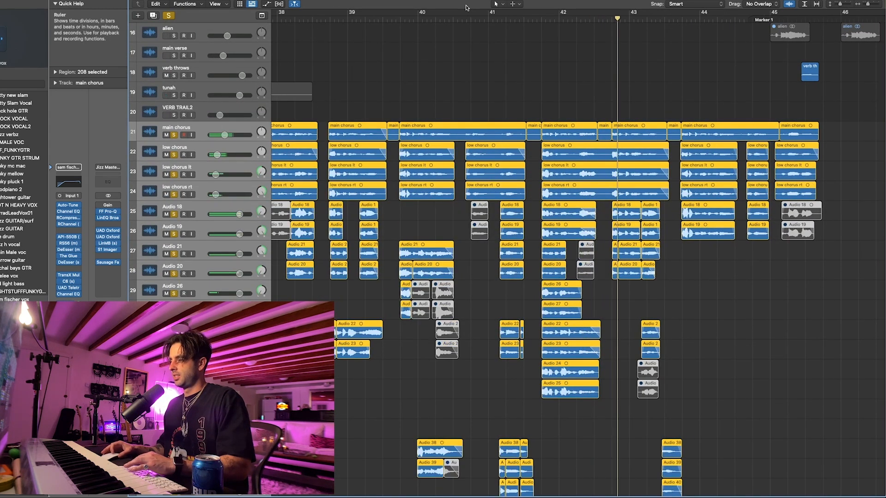
pyautogui.scroll(-5, 557, 104)
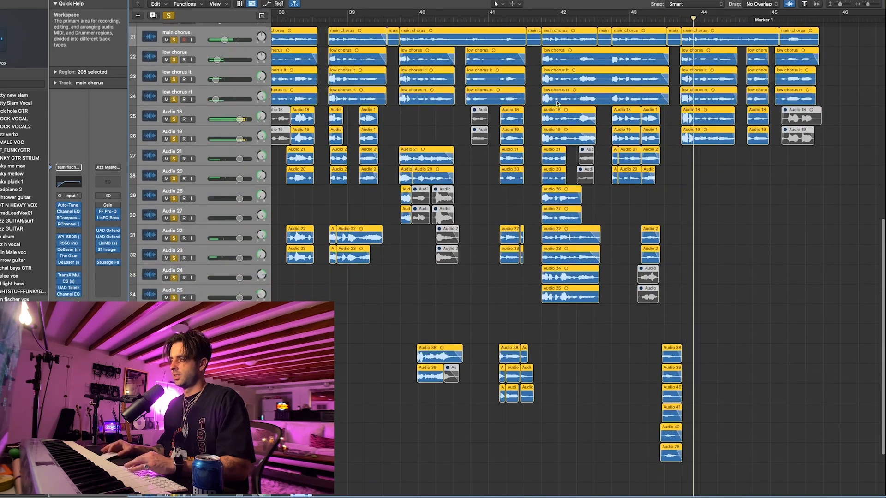
pyautogui.hscroll(2, 558, 103)
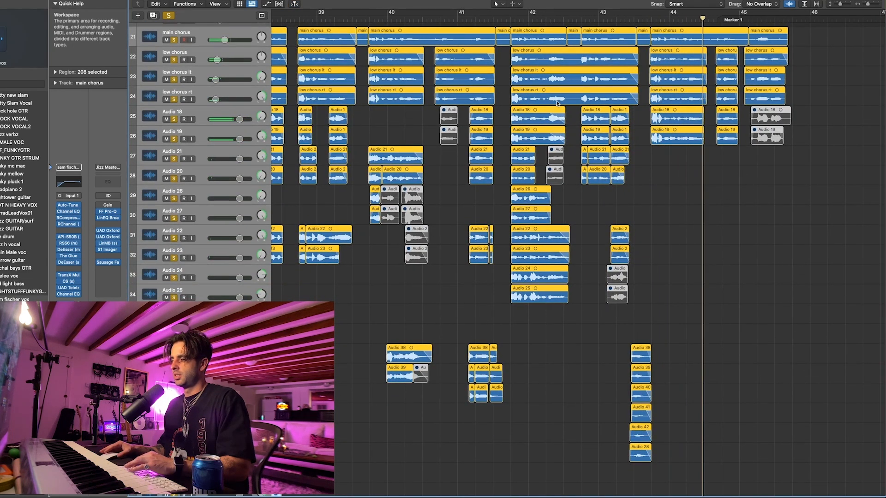
pyautogui.scroll(2, 557, 104)
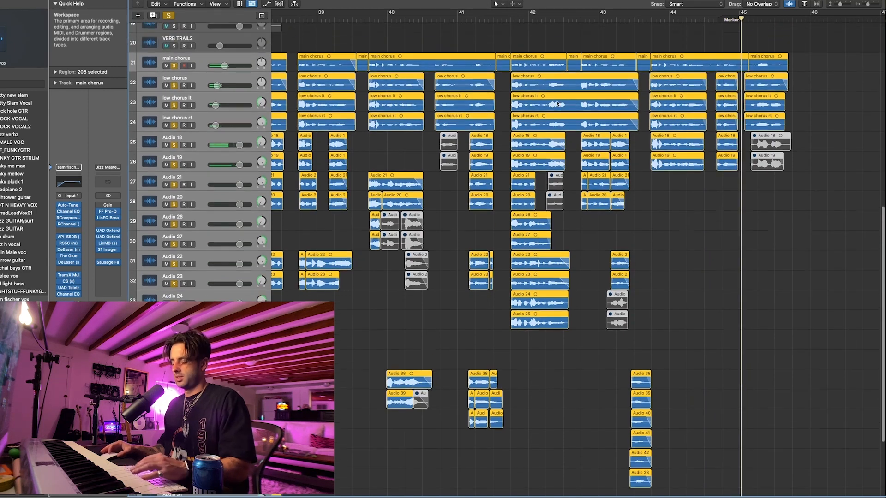
pyautogui.press('super+Left')
pyautogui.press('super+Left')
pyautogui.press('super+Left')
pyautogui.press('super+Up')
pyautogui.press('super+Up')
pyautogui.press('super+Up')
pyautogui.press('super+Up')
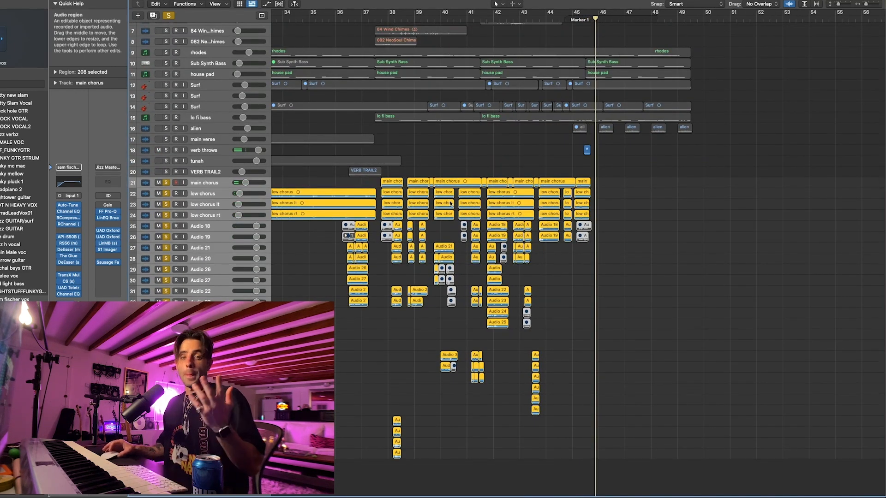
# Step: Deselect the vocal regions, examine how the layers are stacked between bars 37 and 42, and clear all solos
pyautogui.click(546, 273)
pyautogui.press('super+Right')
pyautogui.press('super+Right')
pyautogui.press('super+Right')
pyautogui.press('super+Right')
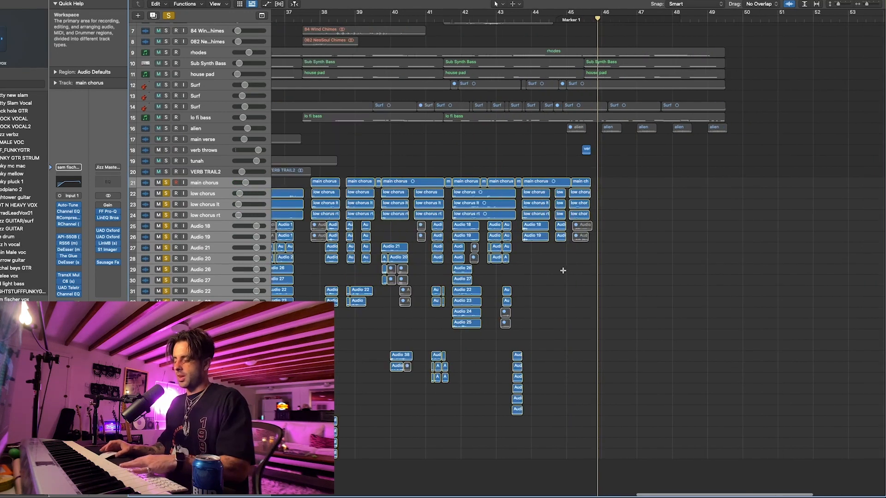
pyautogui.hscroll(-10, 546, 273)
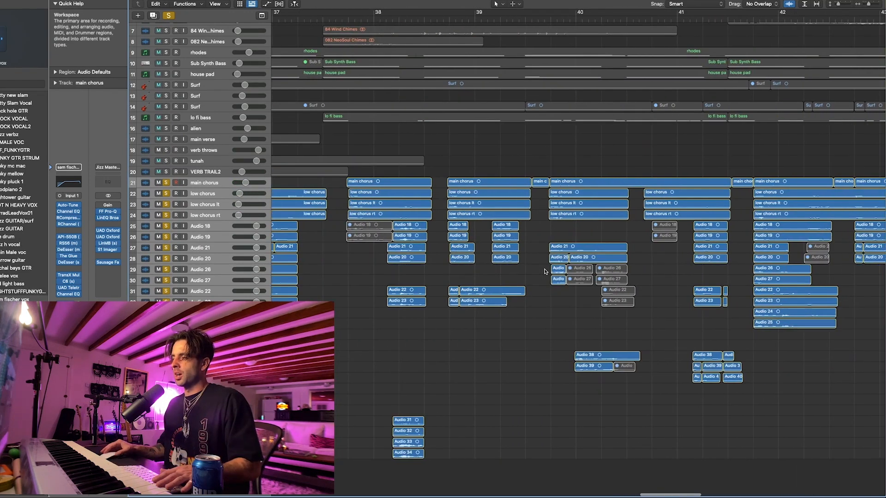
pyautogui.click(169, 16)
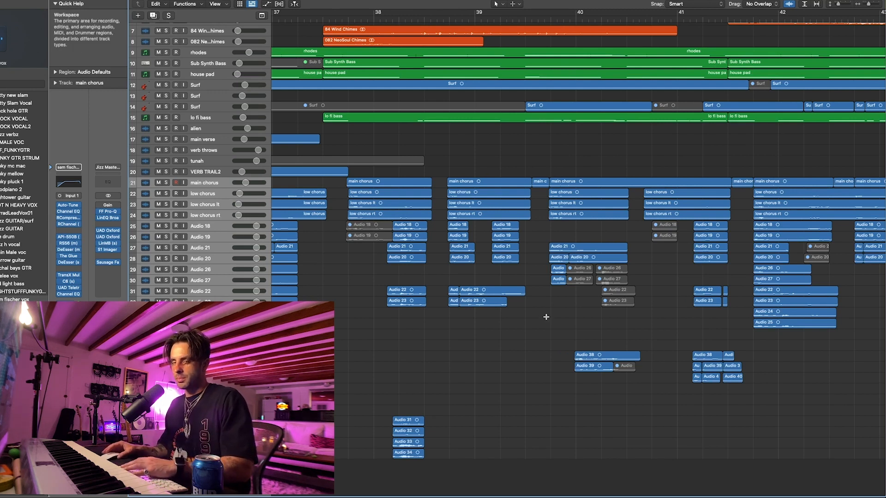
# Step: Set a cycle range over the outro from about bar 46 to 51, and audition the alien track soloed before unsoloing it
pyautogui.press('super+Left')
pyautogui.press('super+Left')
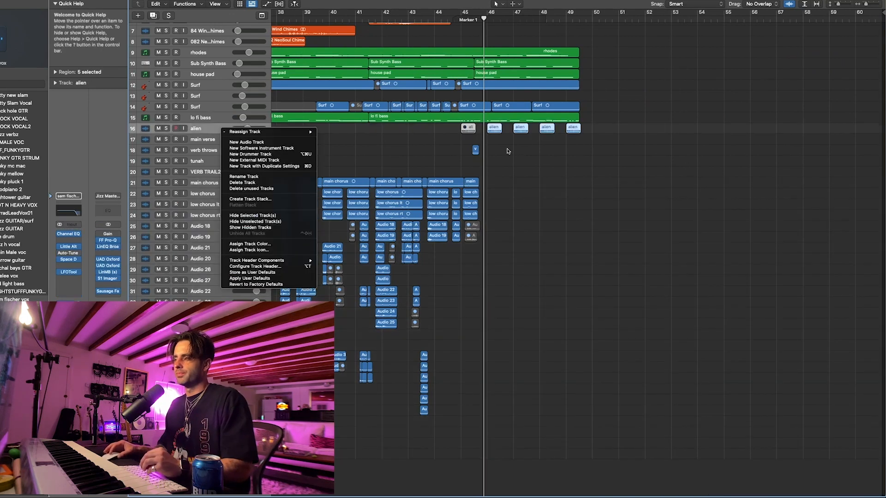
pyautogui.click(516, 151)
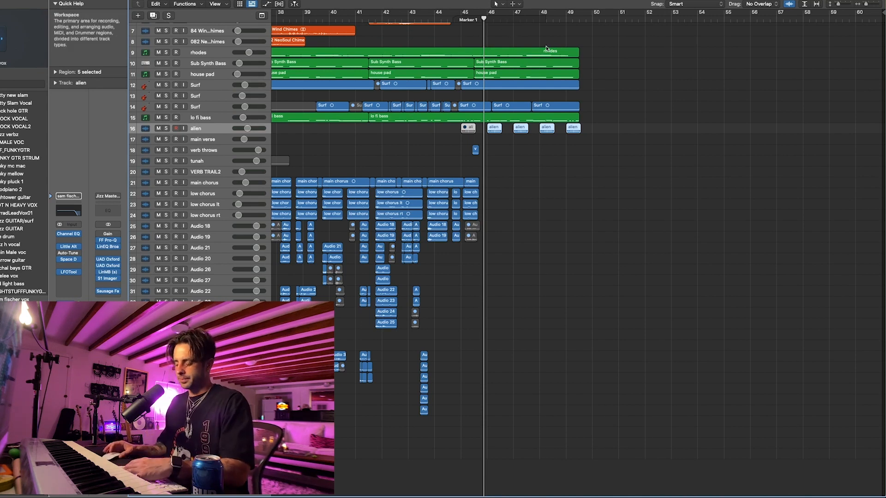
pyautogui.press('super+Down')
pyautogui.moveTo(489, 13); pyautogui.dragTo(621, 22)
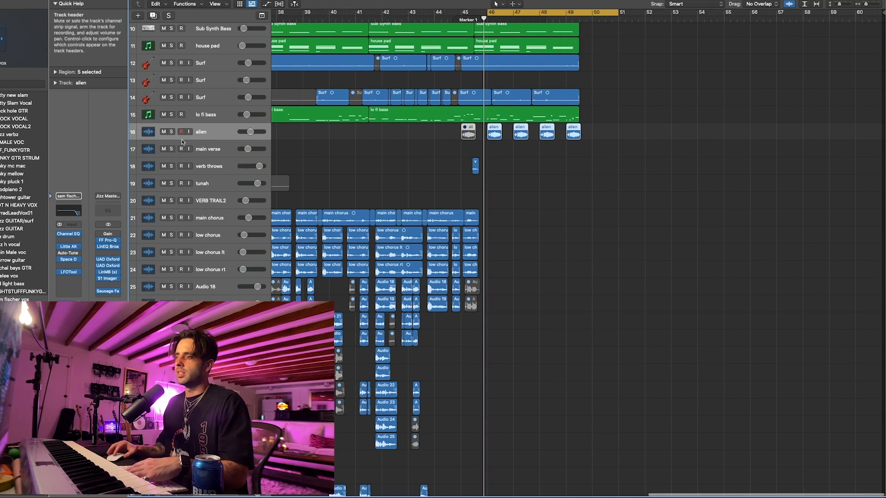
pyautogui.click(171, 132)
pyautogui.press('space')
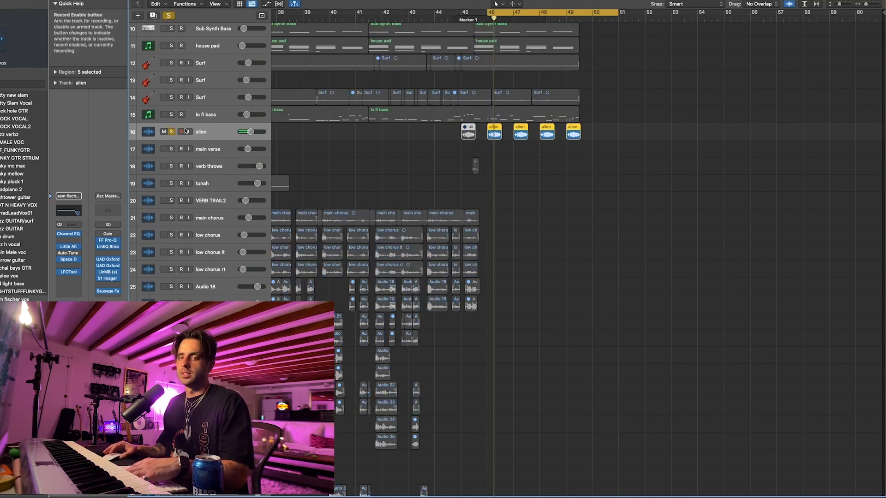
pyautogui.click(171, 132)
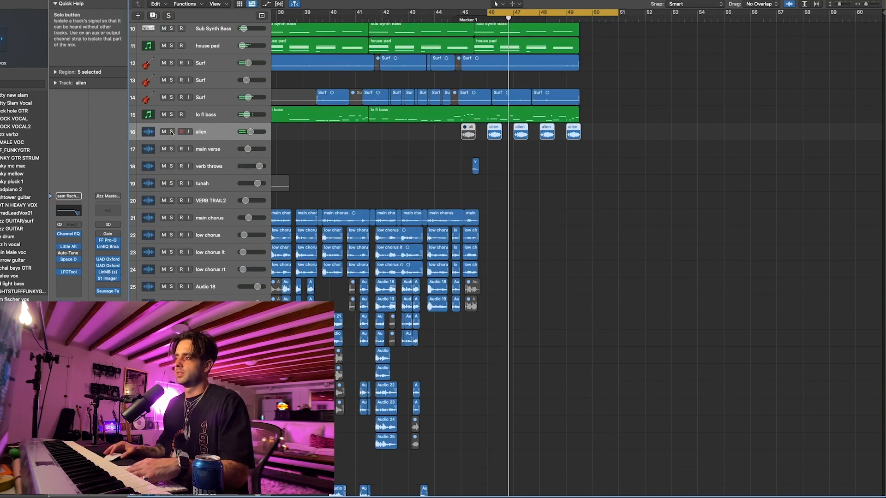
# Step: Inspect the alien track's Little AlterBoy, Channel EQ, Space Designer and LFOTool settings, and close all the plug-in windows
pyautogui.click(206, 133)
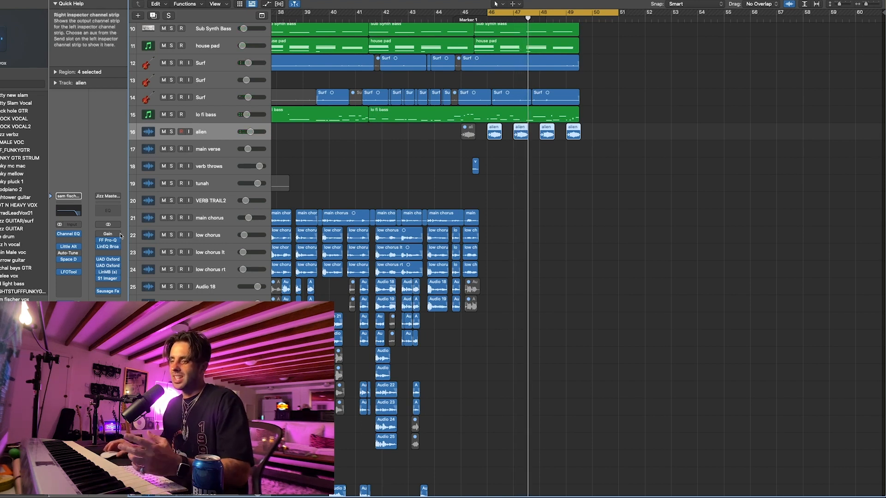
pyautogui.click(68, 248)
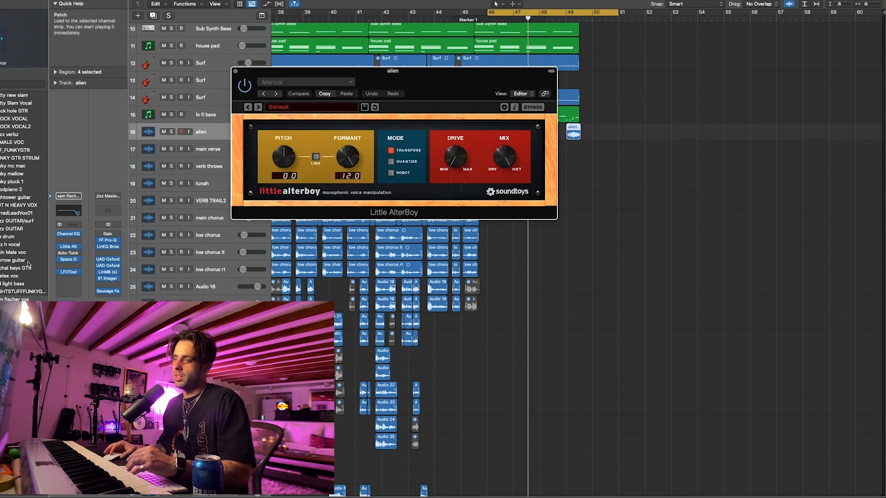
pyautogui.click(69, 212)
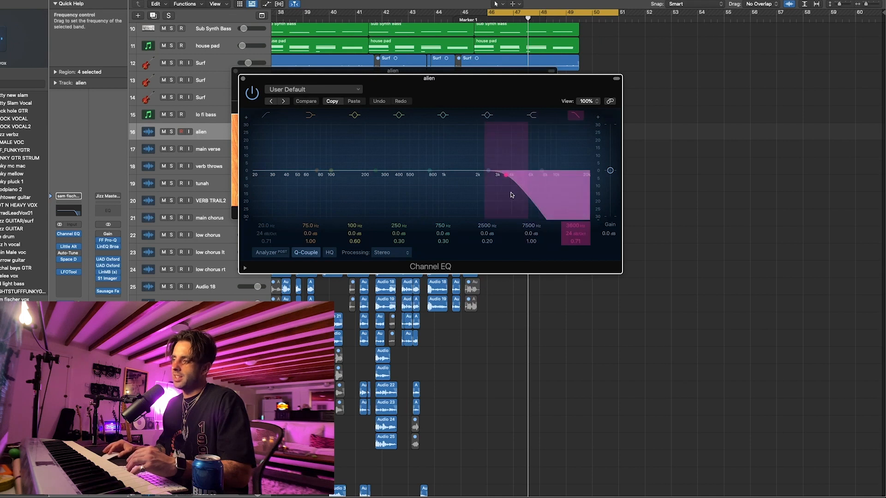
pyautogui.click(68, 260)
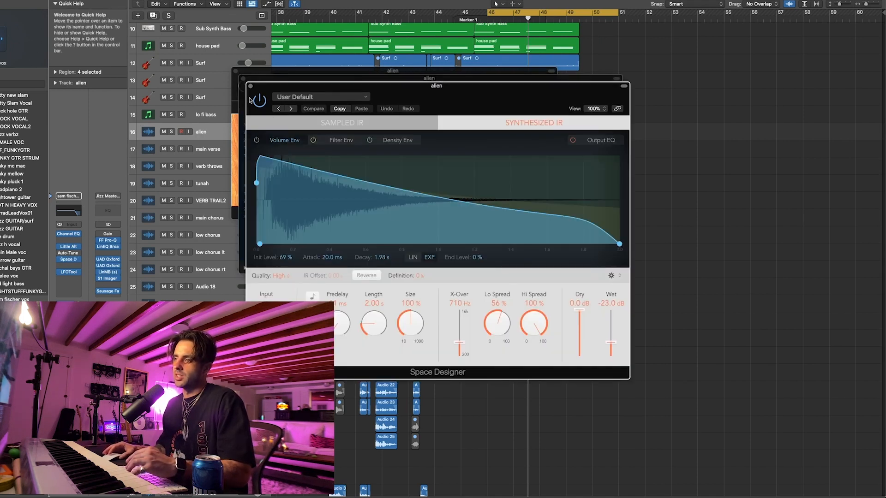
pyautogui.click(70, 273)
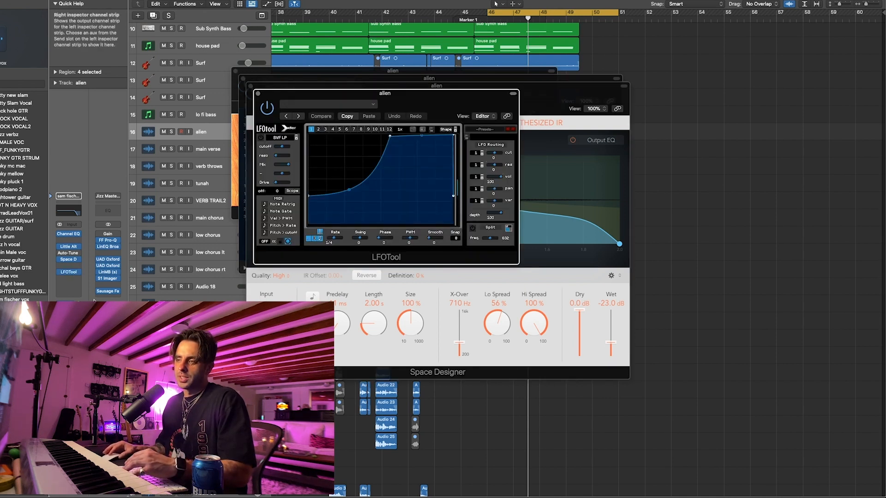
pyautogui.press('space')
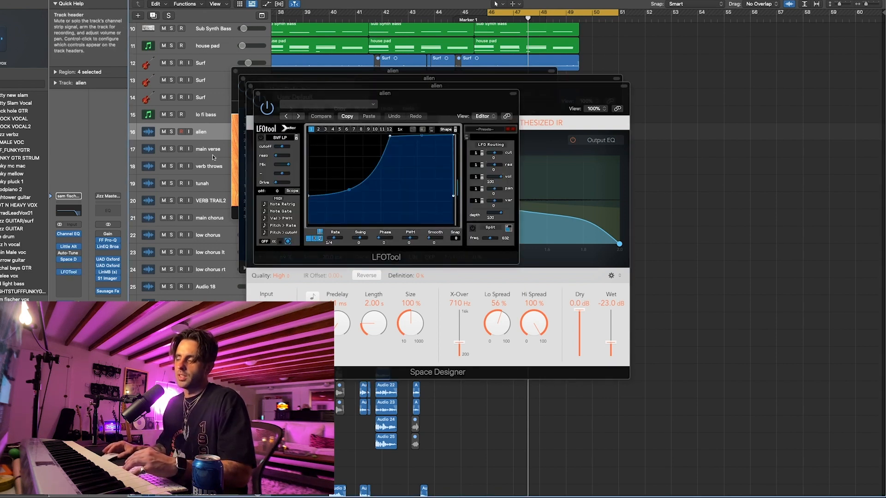
pyautogui.click(258, 93)
pyautogui.click(244, 80)
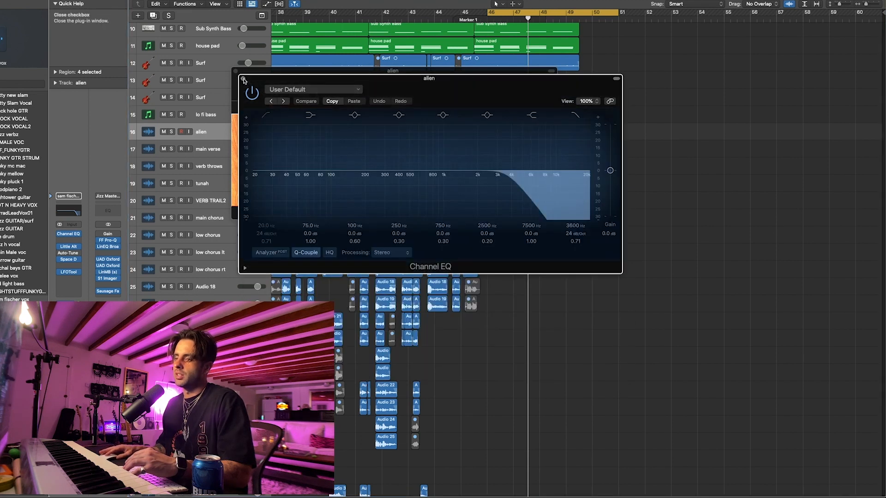
pyautogui.click(244, 80)
pyautogui.click(236, 75)
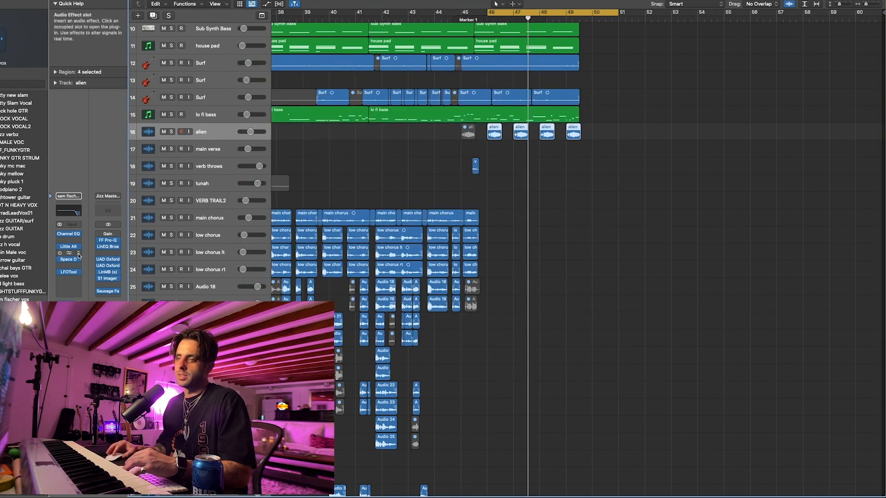
# Step: Bypass the alien track's plug-ins, play the cycled outro, and solo the track to compare its dry and processed sound
pyautogui.click(79, 256)
pyautogui.click(110, 262)
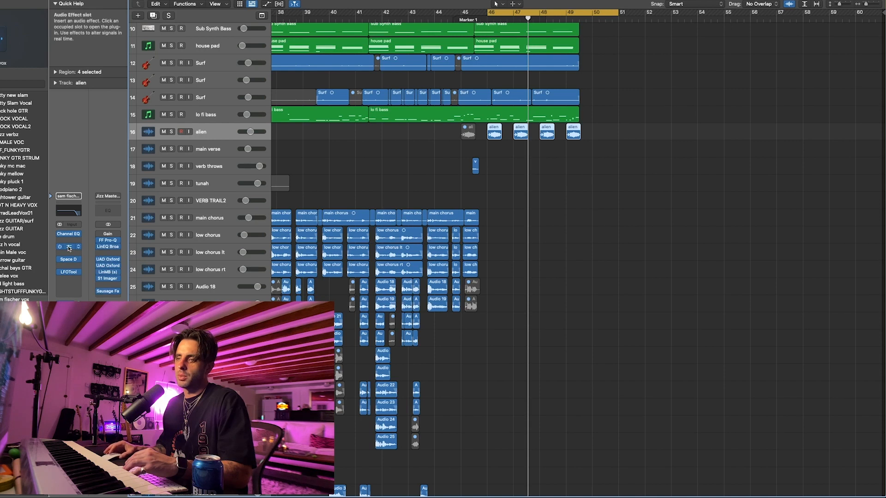
pyautogui.moveTo(59, 236); pyautogui.dragTo(62, 264)
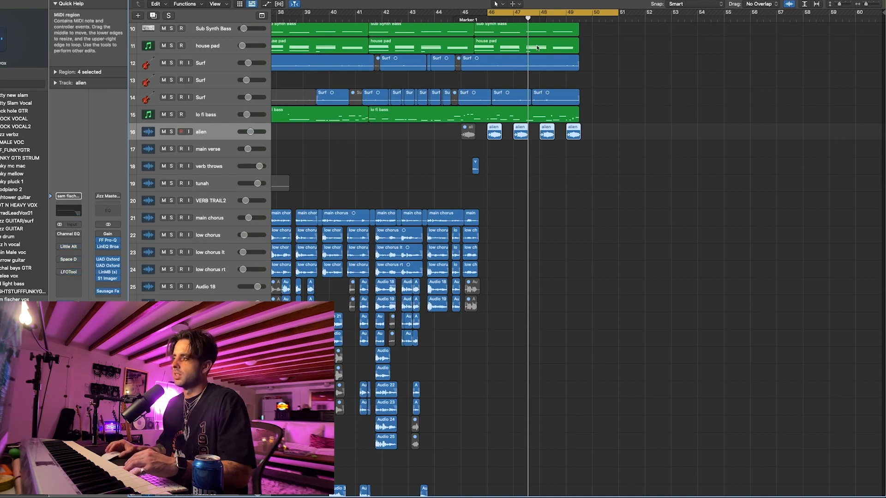
pyautogui.press('space')
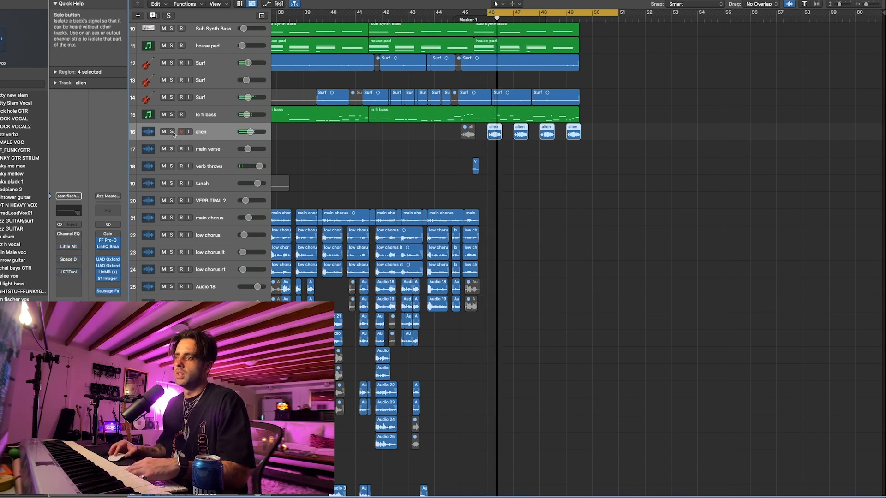
pyautogui.hotkey('ctrl', 's')
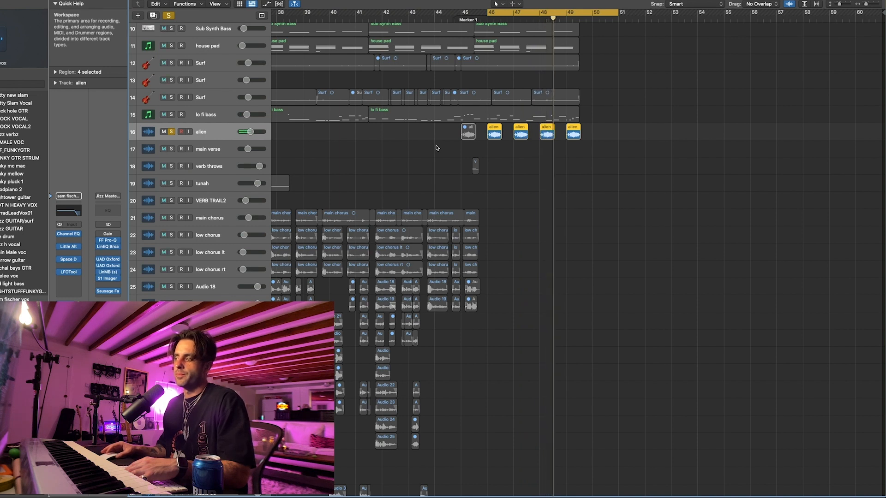
# Step: Clear the alien track's solo and show the whole song arrangement while the full mix plays
pyautogui.click(169, 16)
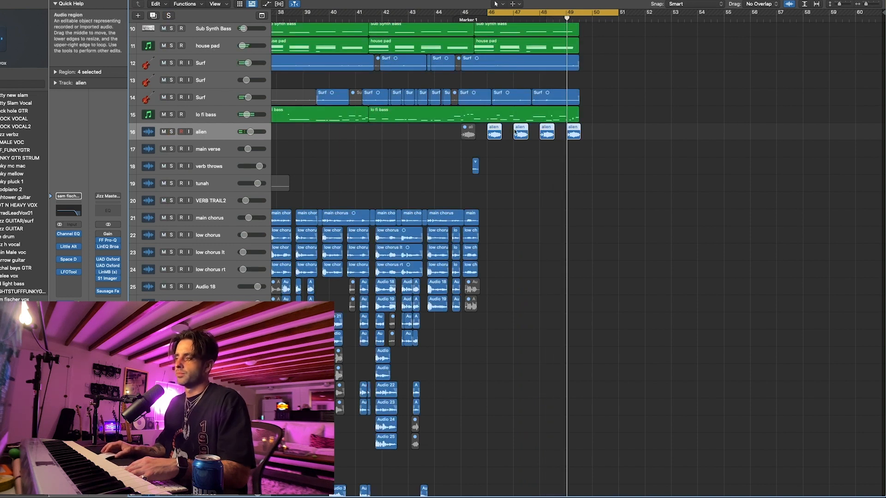
pyautogui.press('super+Left')
pyautogui.press('super+Left')
pyautogui.press('super+Left')
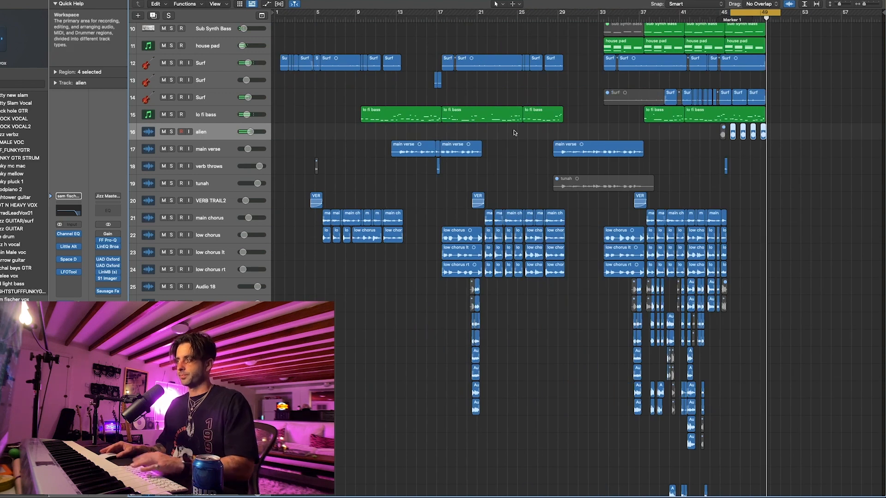